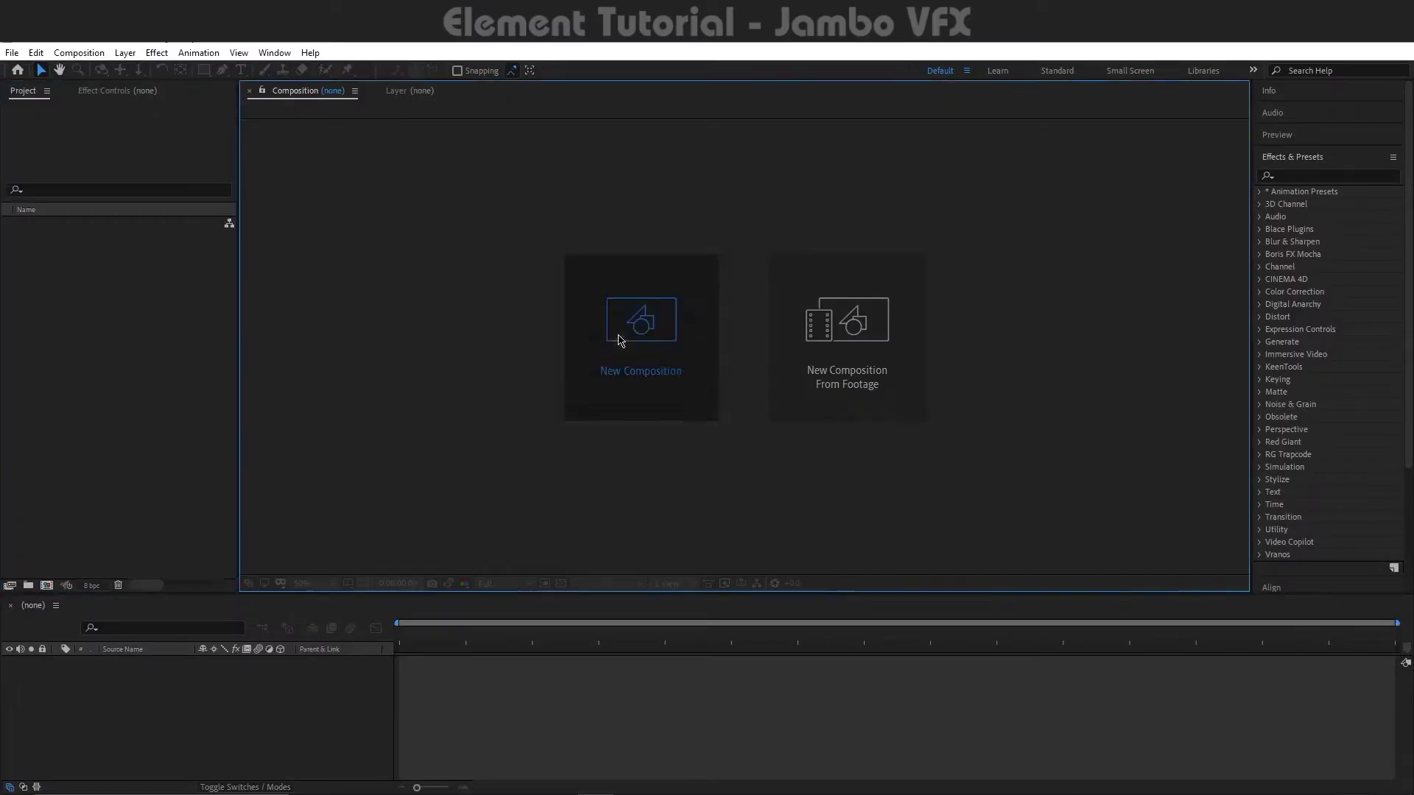
Create a 1920×1080, 24 fps HDTV composition named 'element 3D'.
left_click(618, 338)
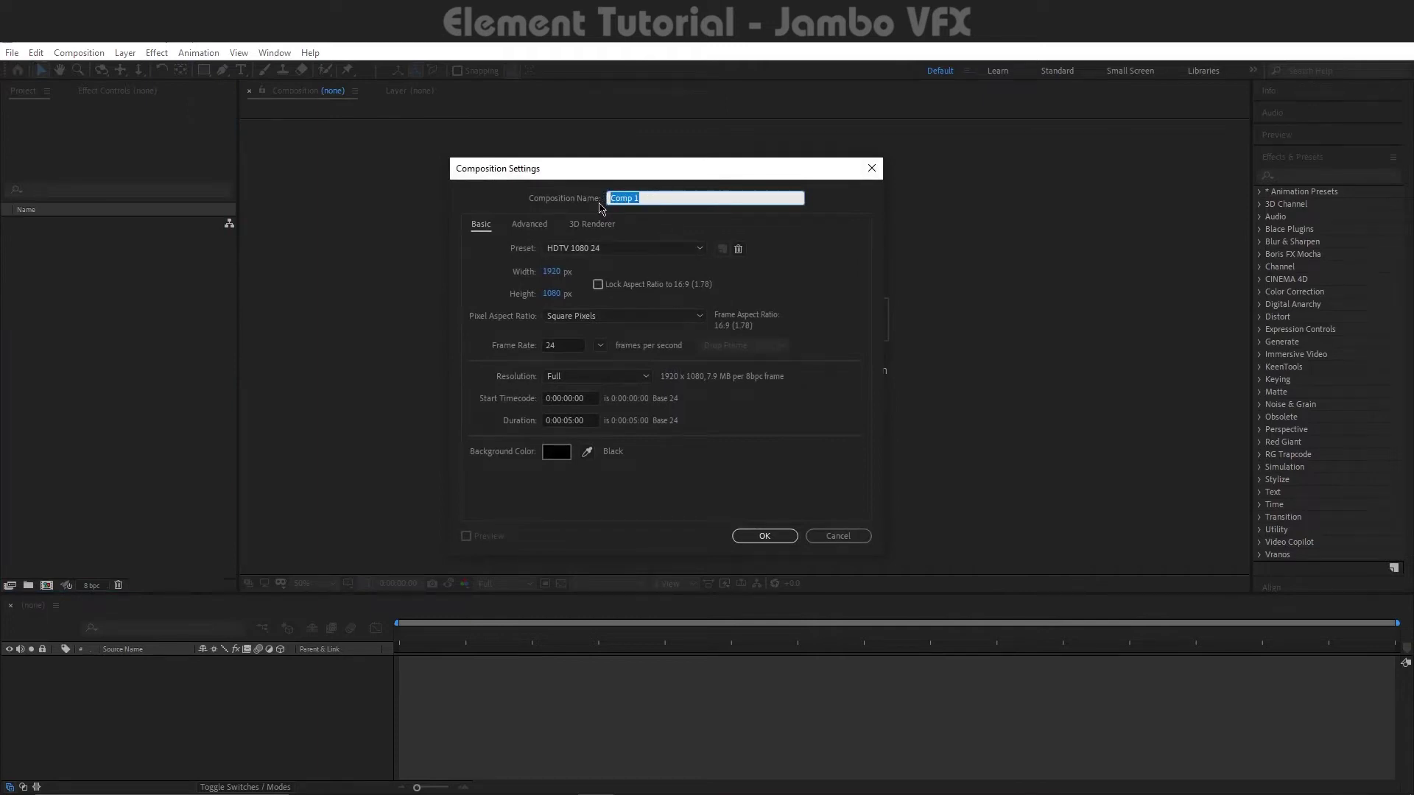
type("lement ")
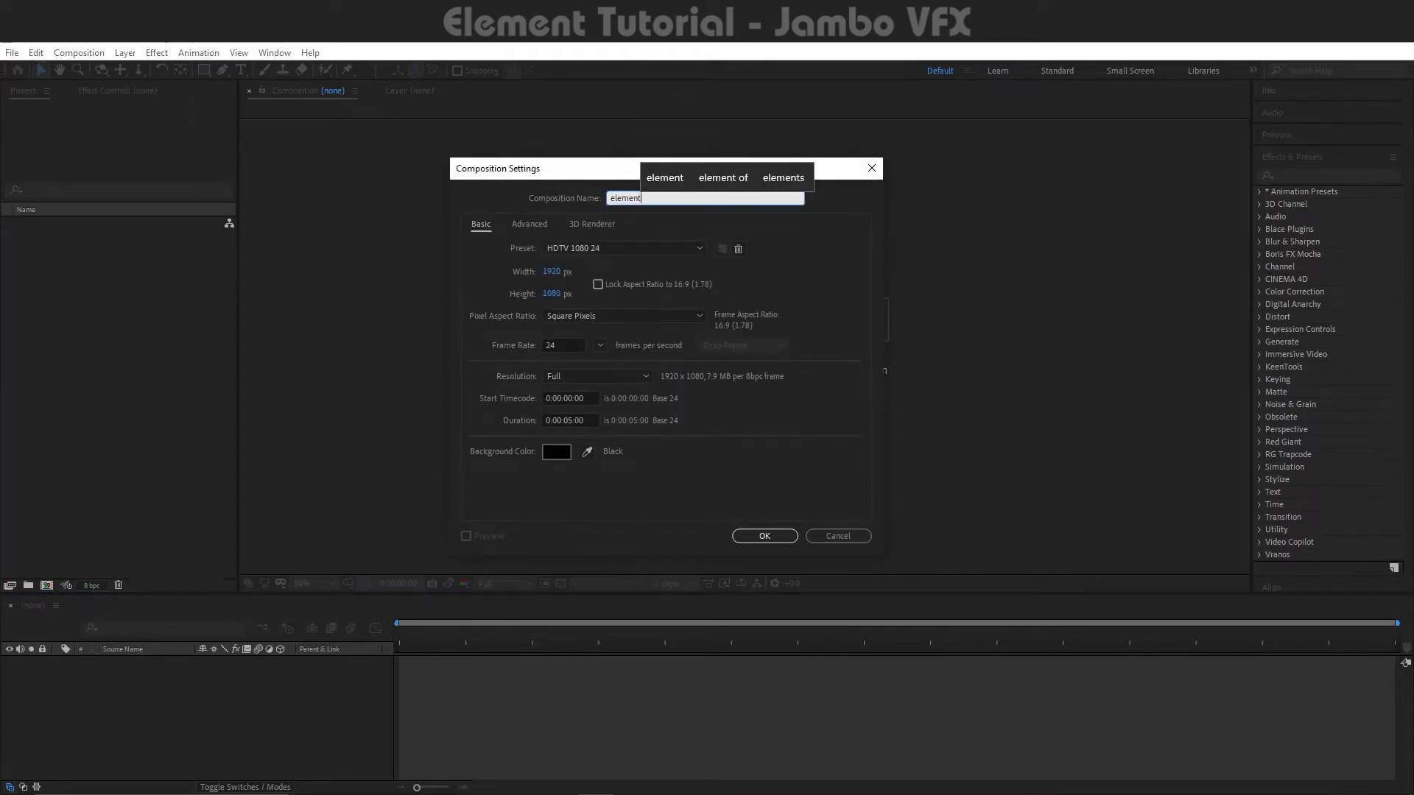
type("3D")
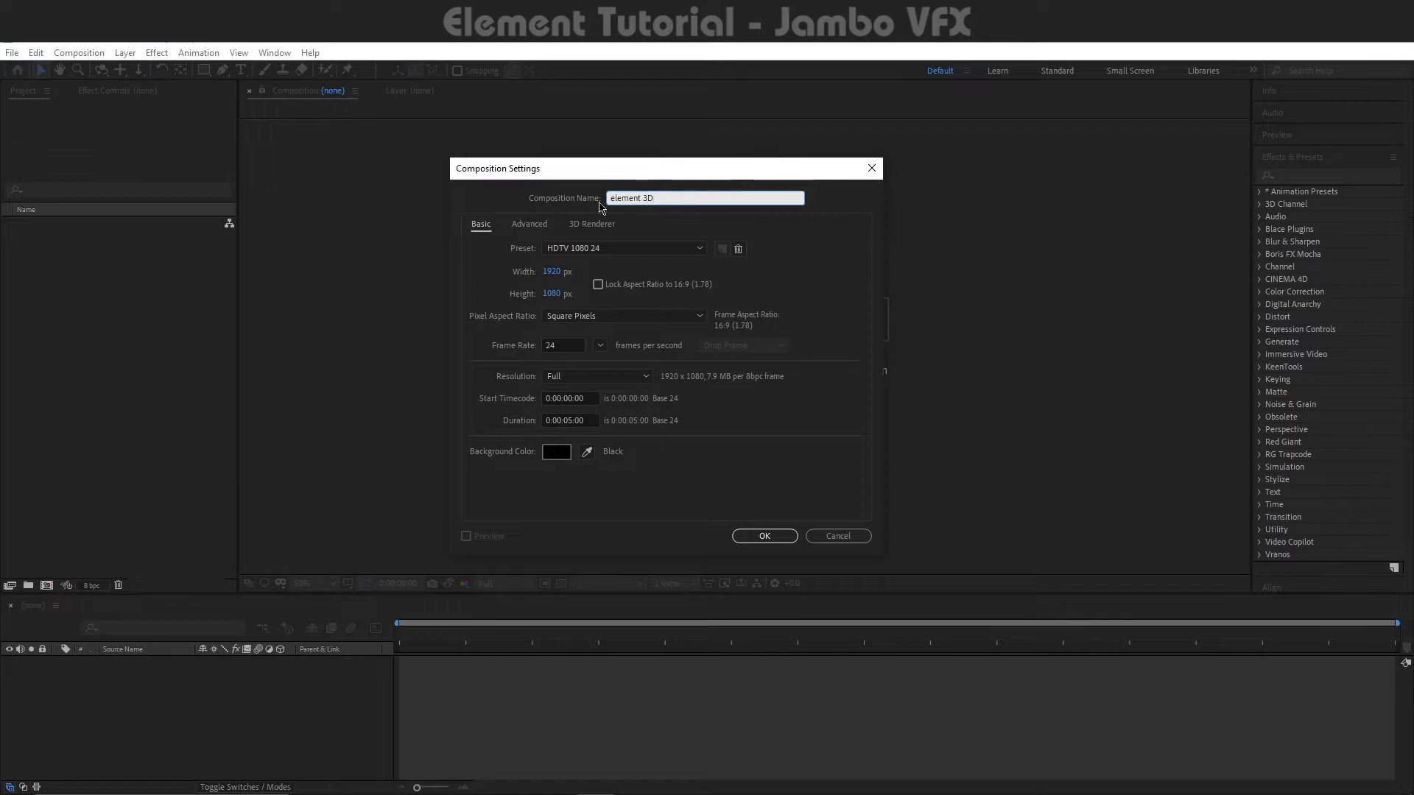
left_click(746, 533)
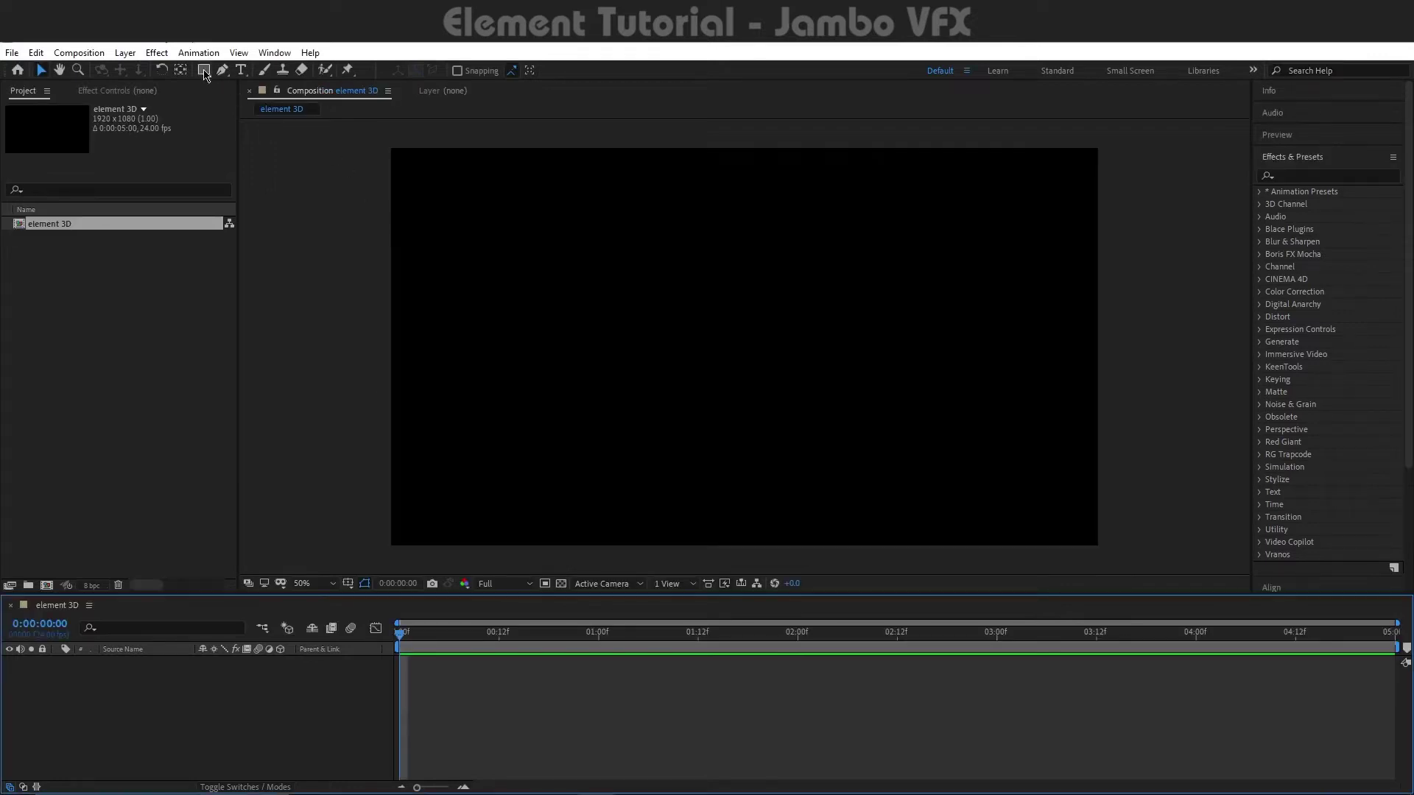
Draw a rounded square on a new shape layer and duplicate it into copies for the grid.
left_click(204, 71)
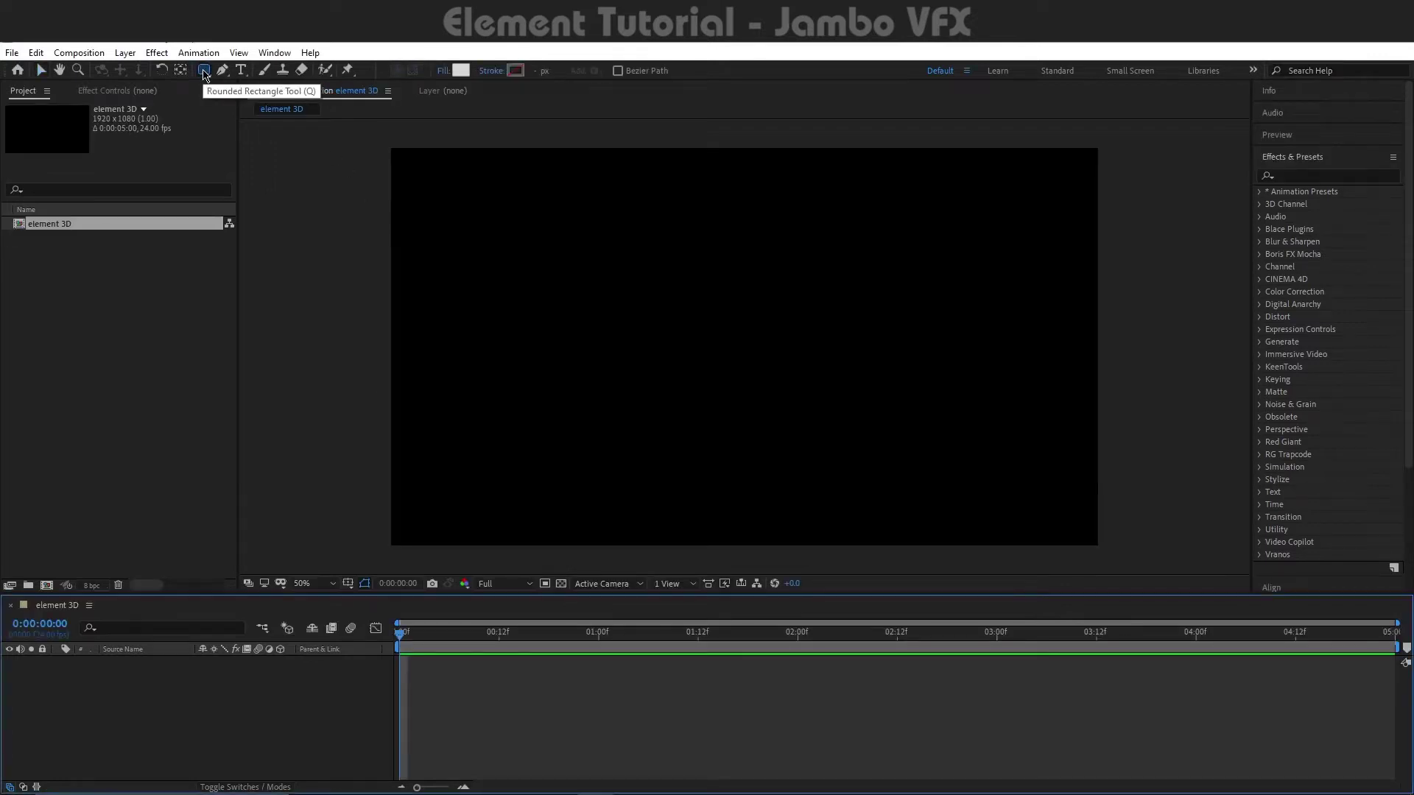
left_click(641, 288)
left_click_drag(658, 306, 680, 325)
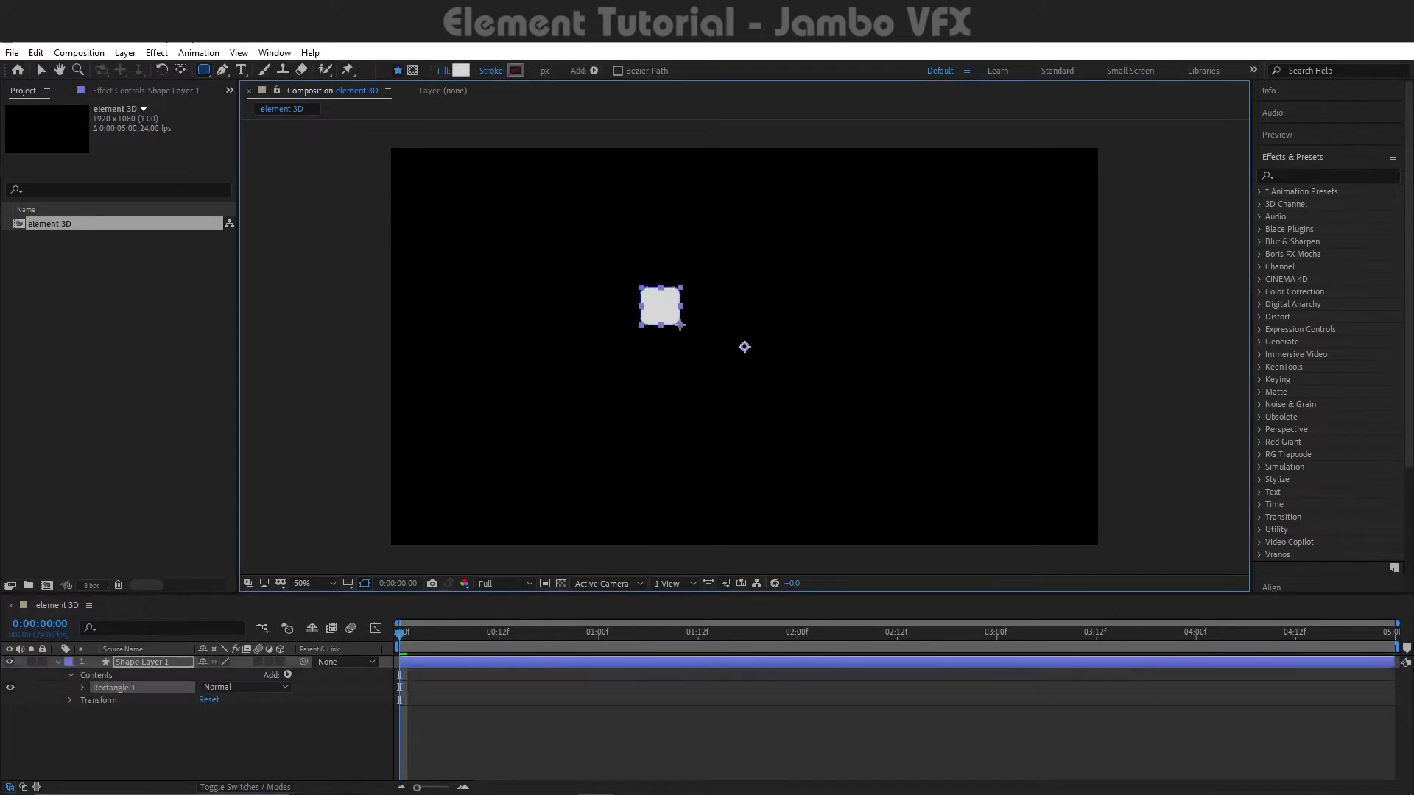
left_click(140, 697)
key("ctrl+d")
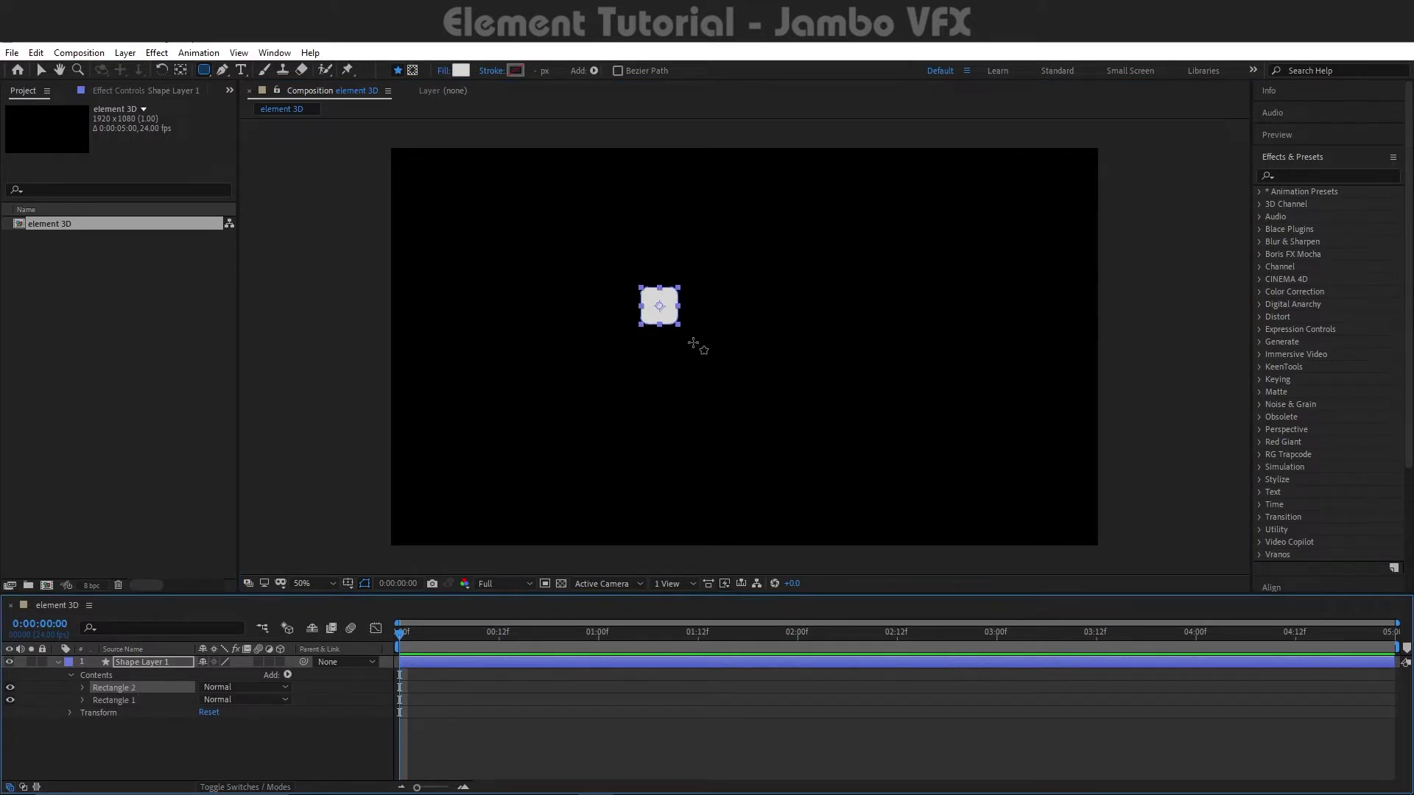
key("v")
mouse_move(664, 320)
left_mouse_down()
mouse_move(760, 316)
mouse_move(760, 368)
mouse_move(662, 367)
mouse_move(665, 412)
mouse_move(759, 411)
left_mouse_up()
key("ctrl+d")
key("ctrl+d")
key("ctrl+d")
key("ctrl+d")
key("ctrl+d")
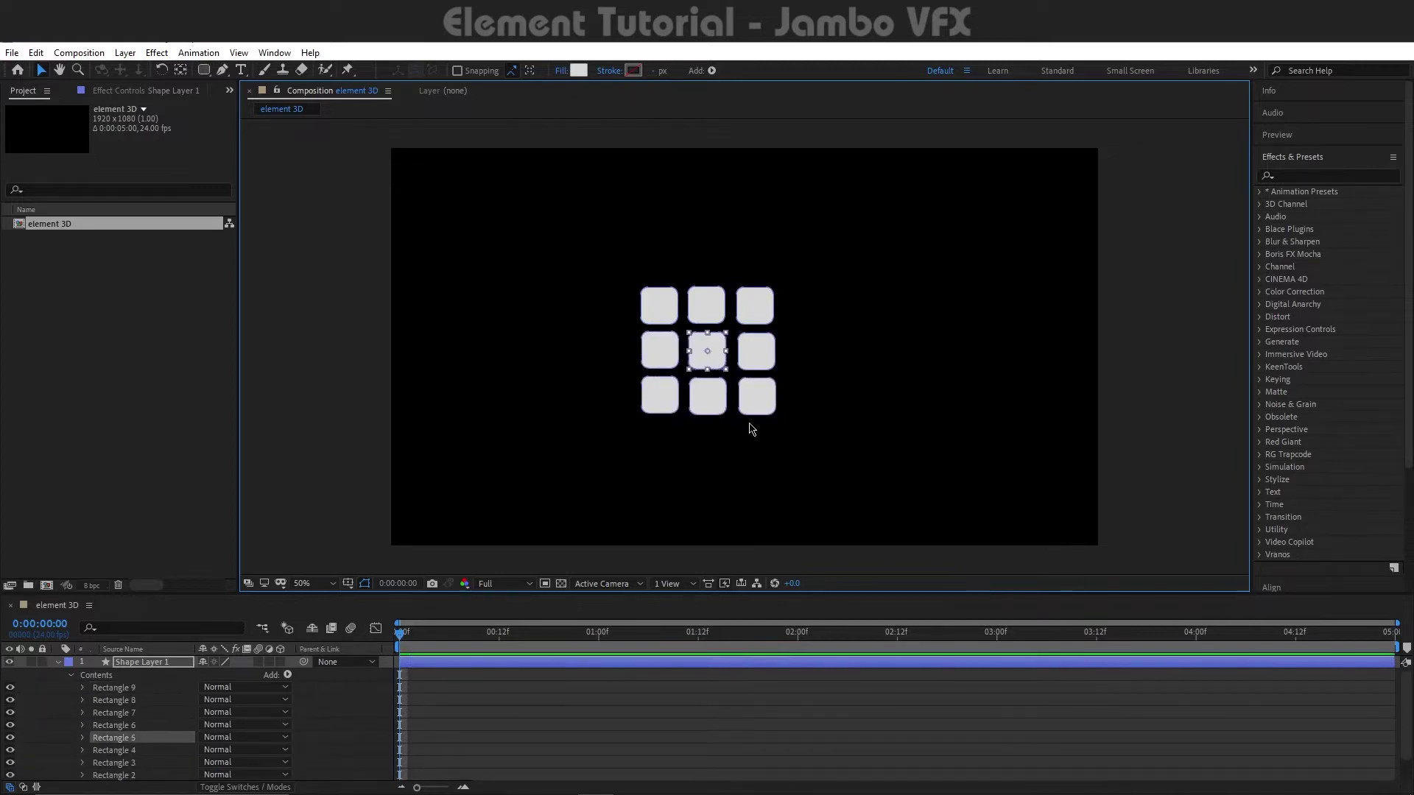
Line up the bottom and outer squares into even rows and columns.
left_click(148, 661)
left_click_drag(758, 396, 708, 396)
left_click(672, 516)
left_click(131, 661)
left_click(662, 351)
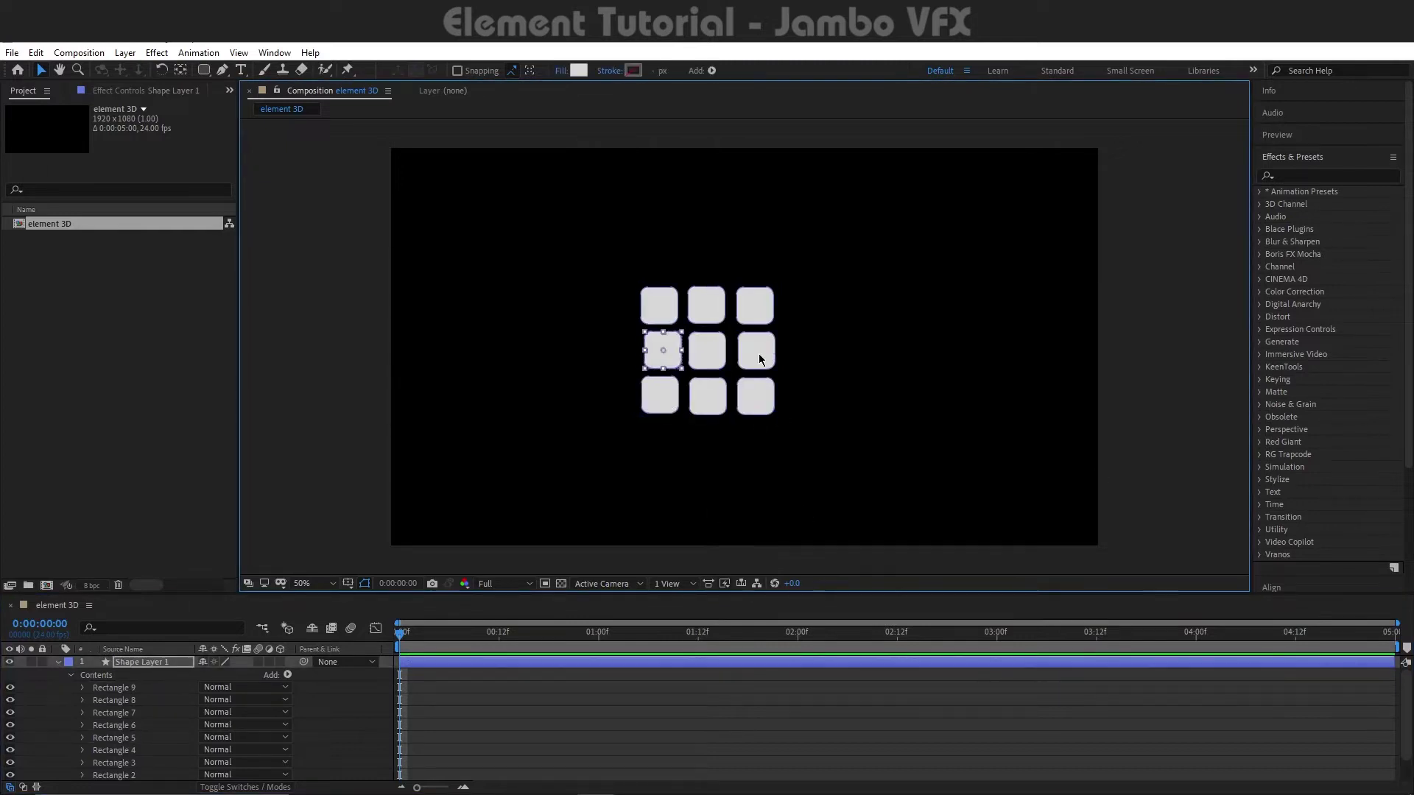
left_click_drag(756, 401, 753, 402)
left_click_drag(657, 390, 662, 390)
left_click_drag(666, 313, 669, 313)
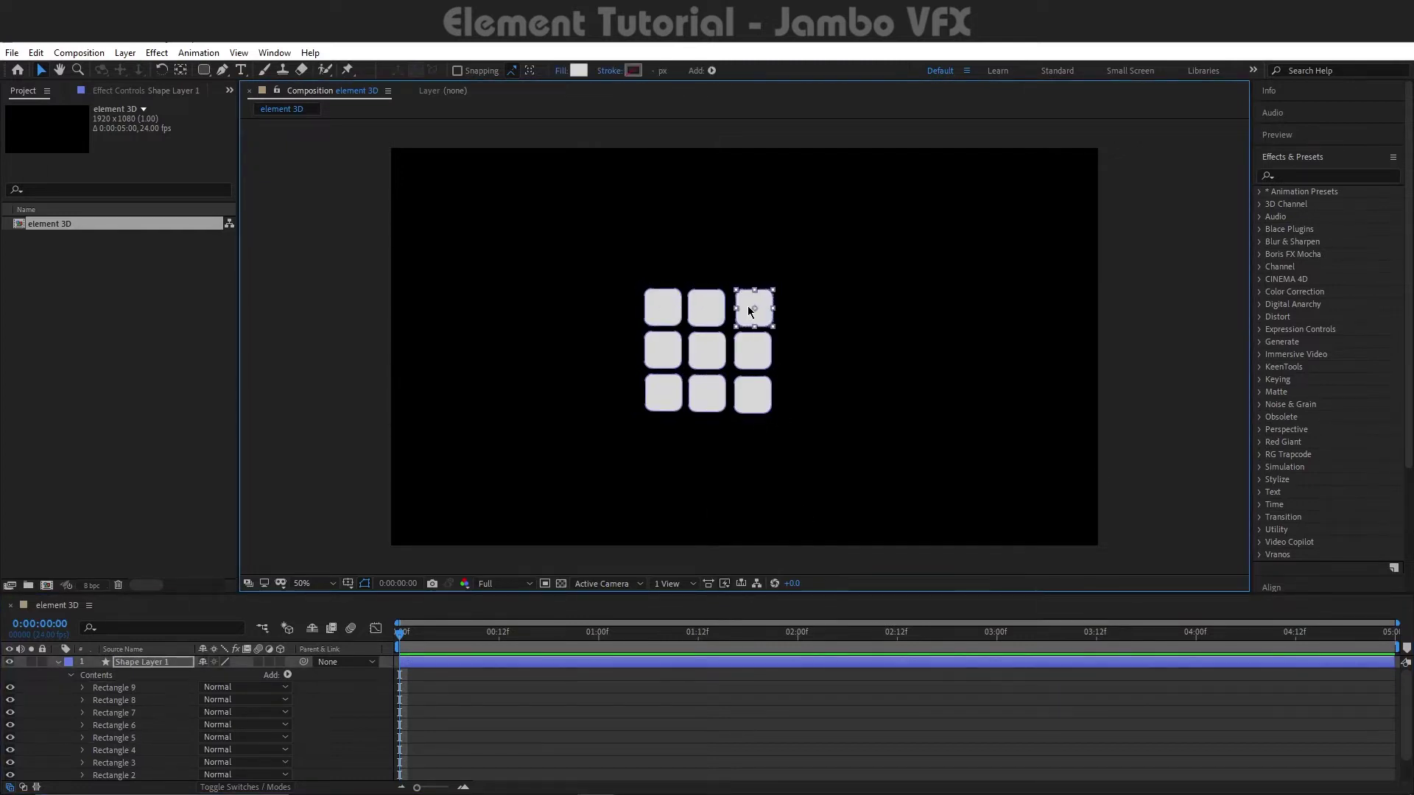
Nudge the top-right square into line and collapse the shape layer's contents.
left_click(707, 530)
left_click_drag(761, 314, 757, 315)
left_click(212, 666)
left_click(58, 662)
left_click(136, 663)
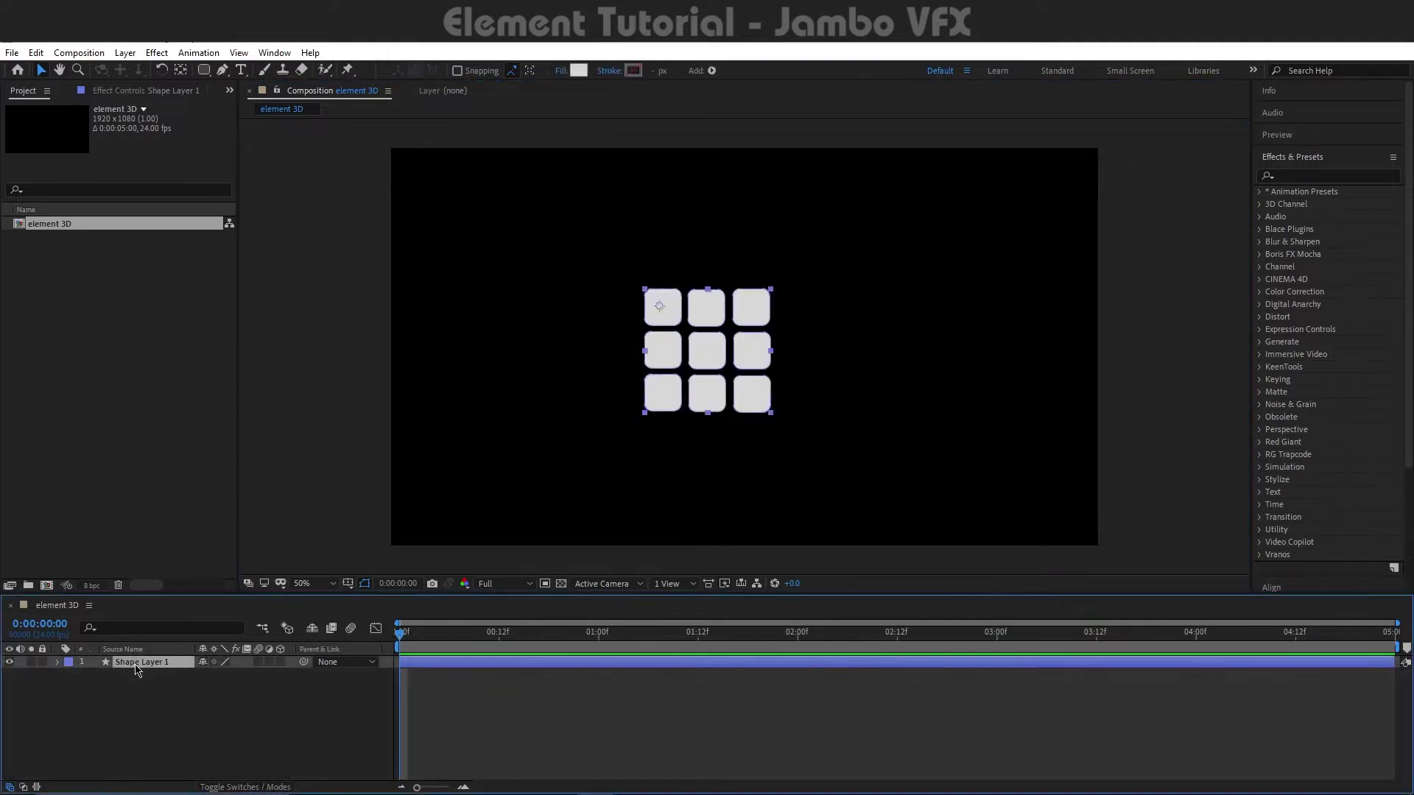
Auto-trace the shape layer into paths.
left_click(125, 52)
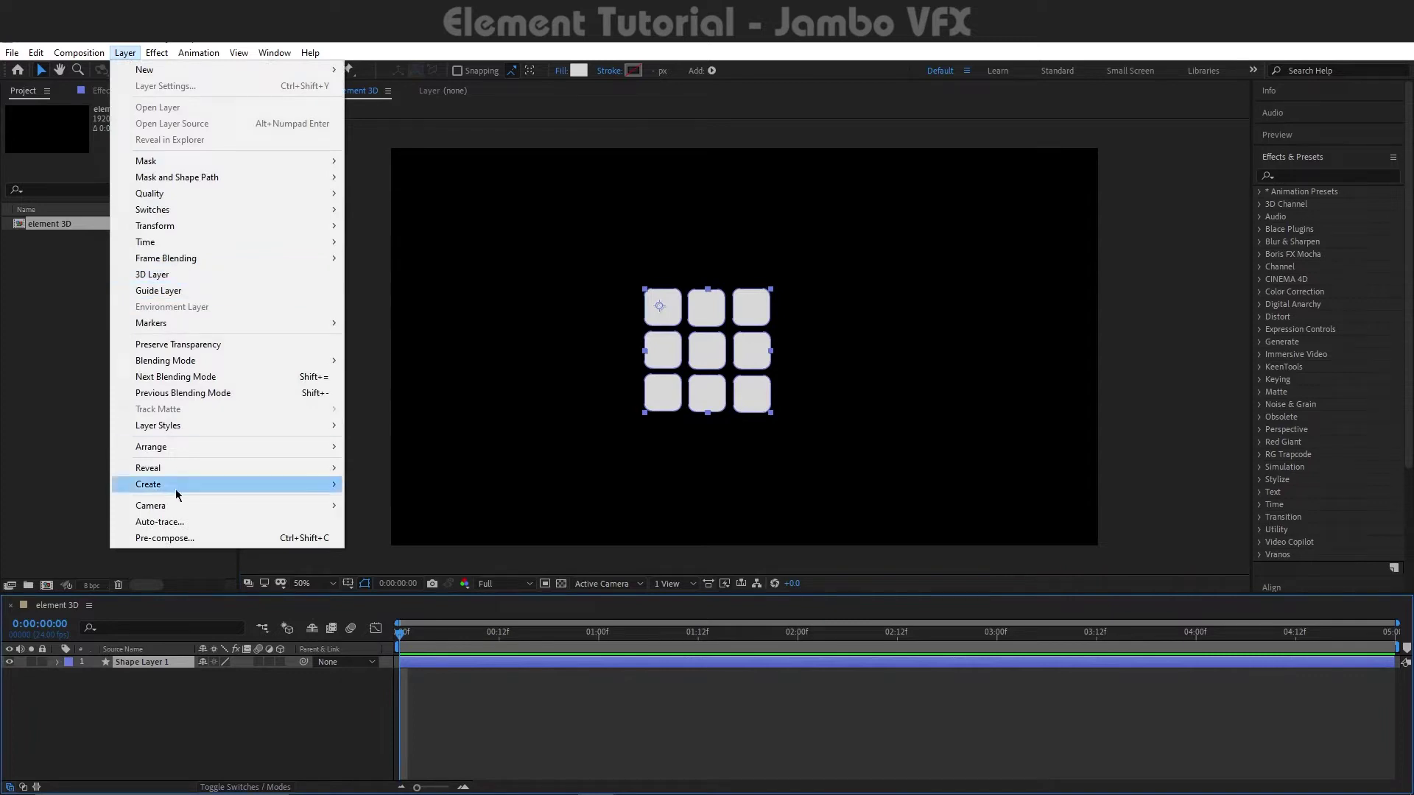
left_click(147, 519)
left_click(745, 532)
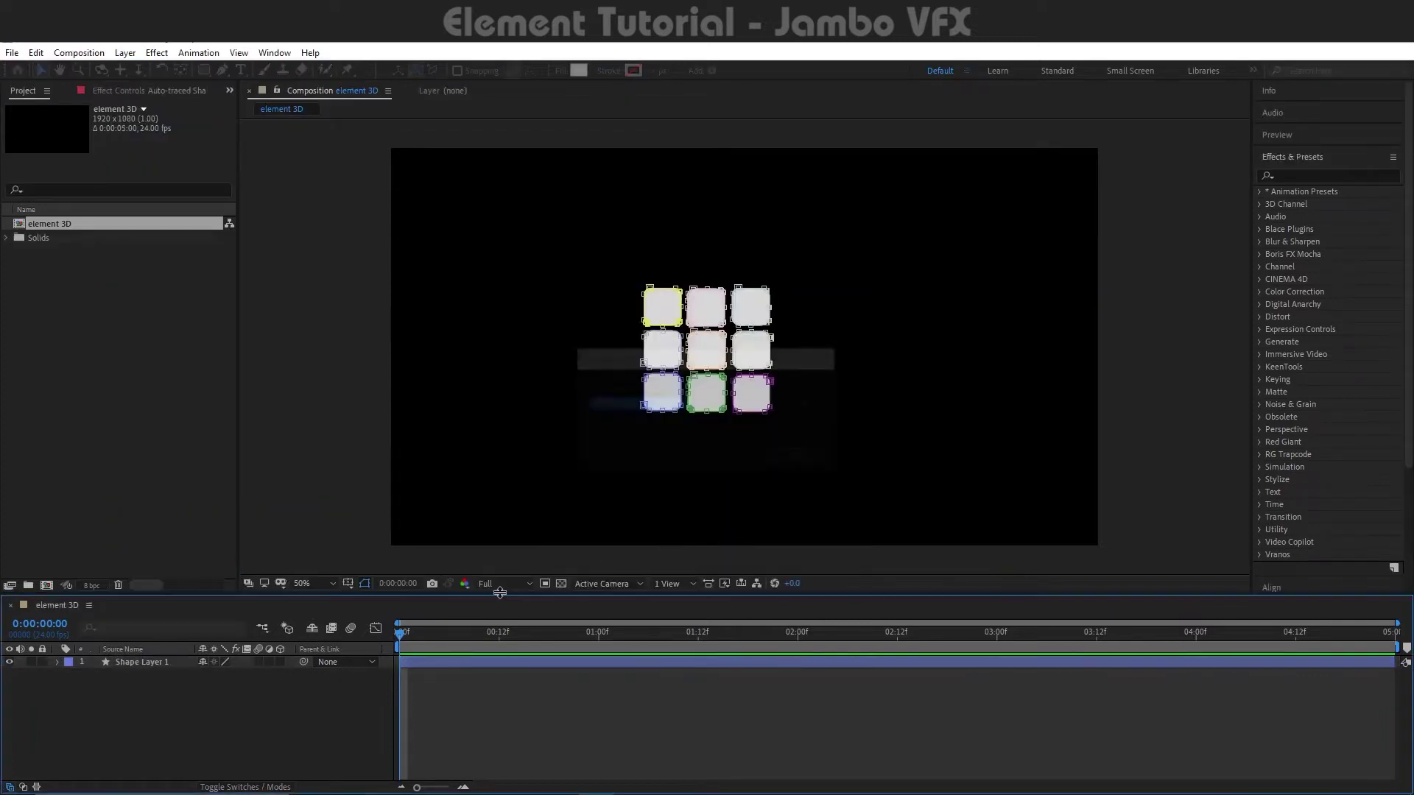
Create a new solid layer named 'E3D'.
right_click(189, 726)
mouse_move(272, 559)
left_click(383, 587)
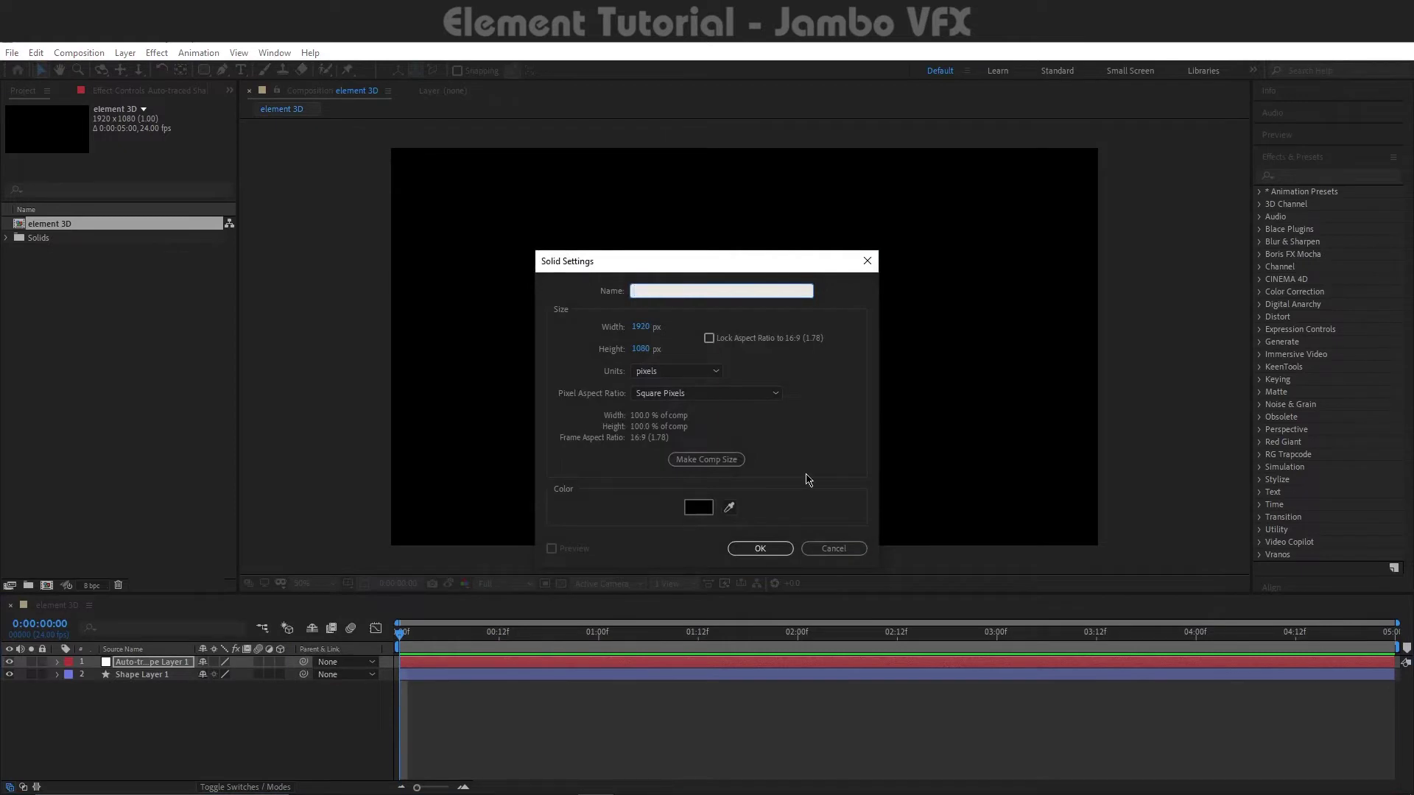
type("E3D")
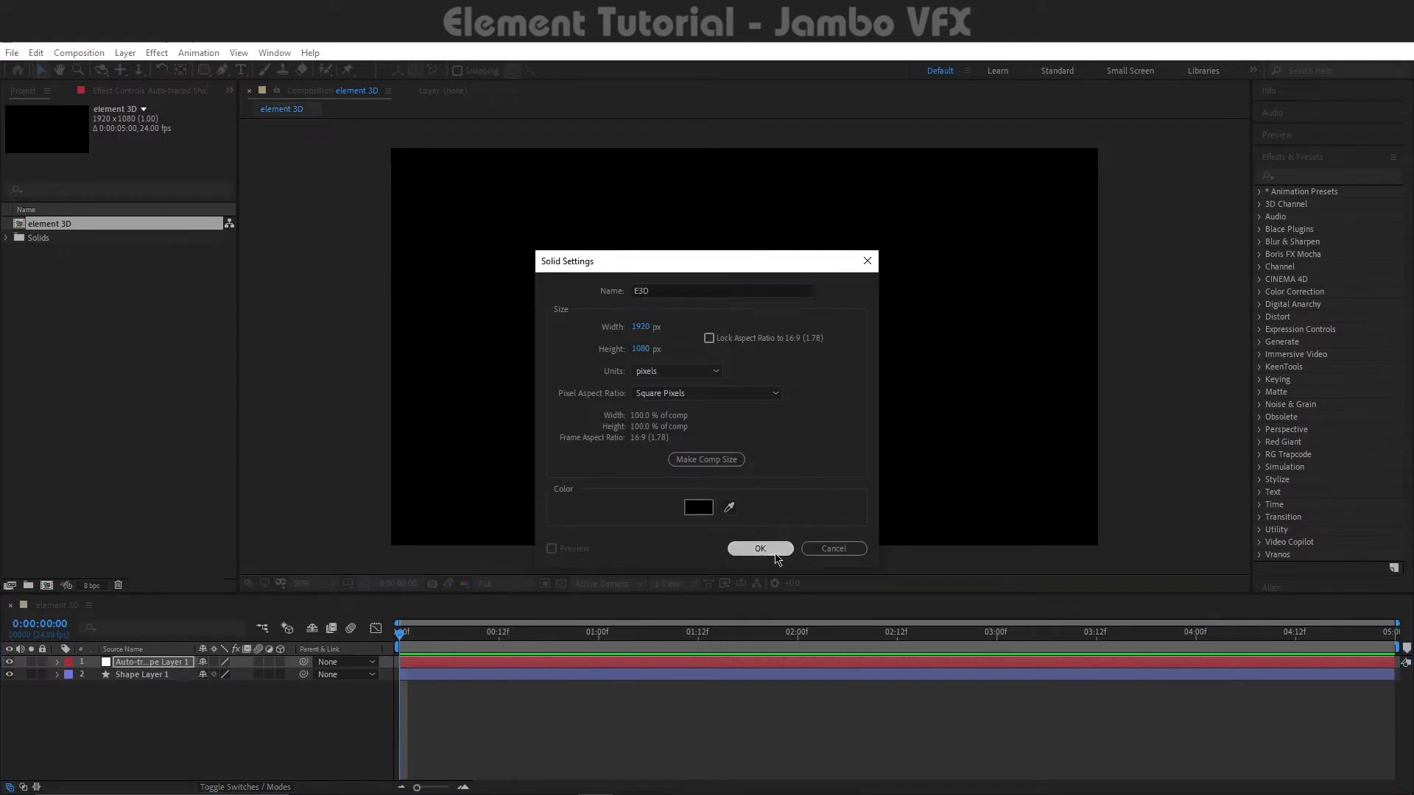
left_click(780, 549)
Apply the Element effect to the E3D solid.
left_click(1331, 178)
type("elem")
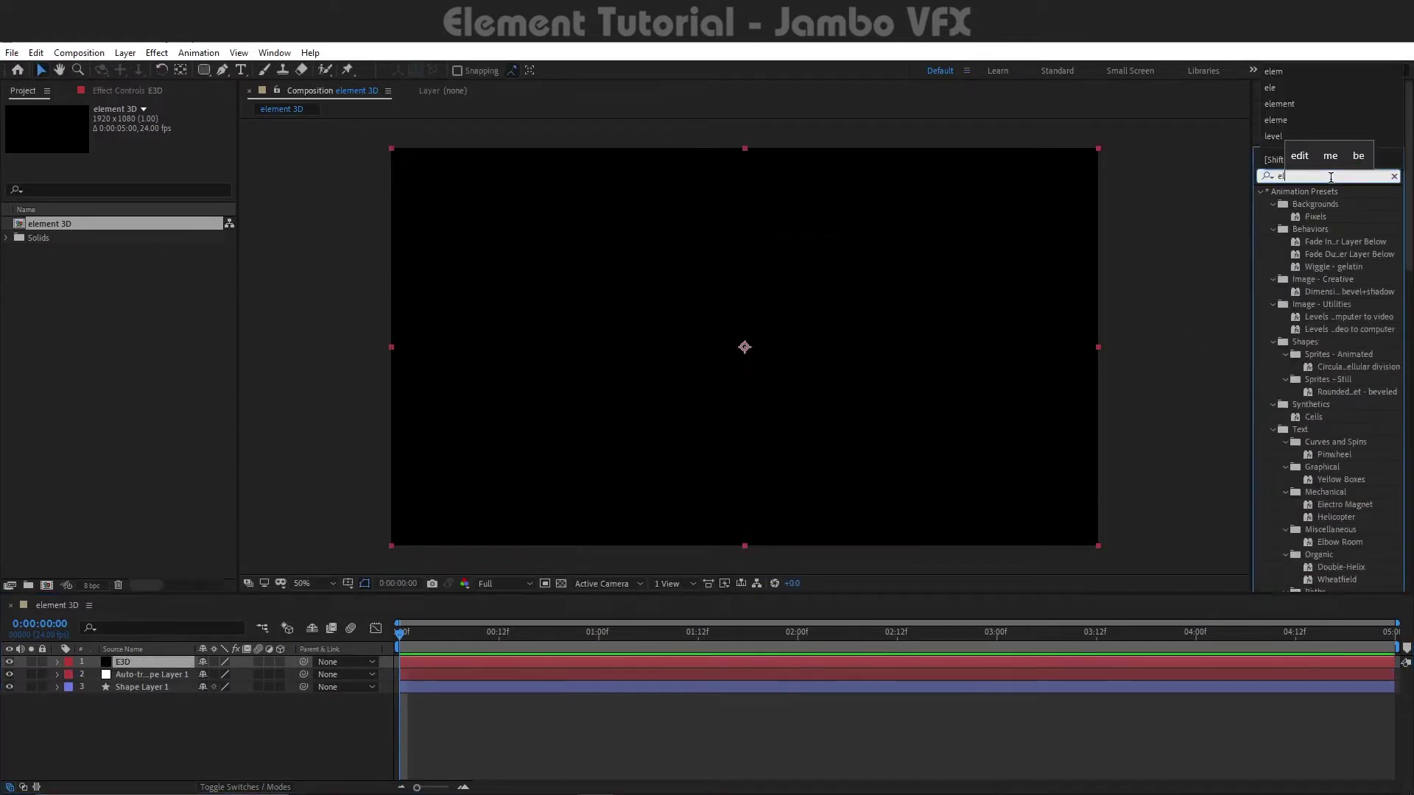
left_click(1308, 205)
left_click_drag(1316, 212, 615, 665)
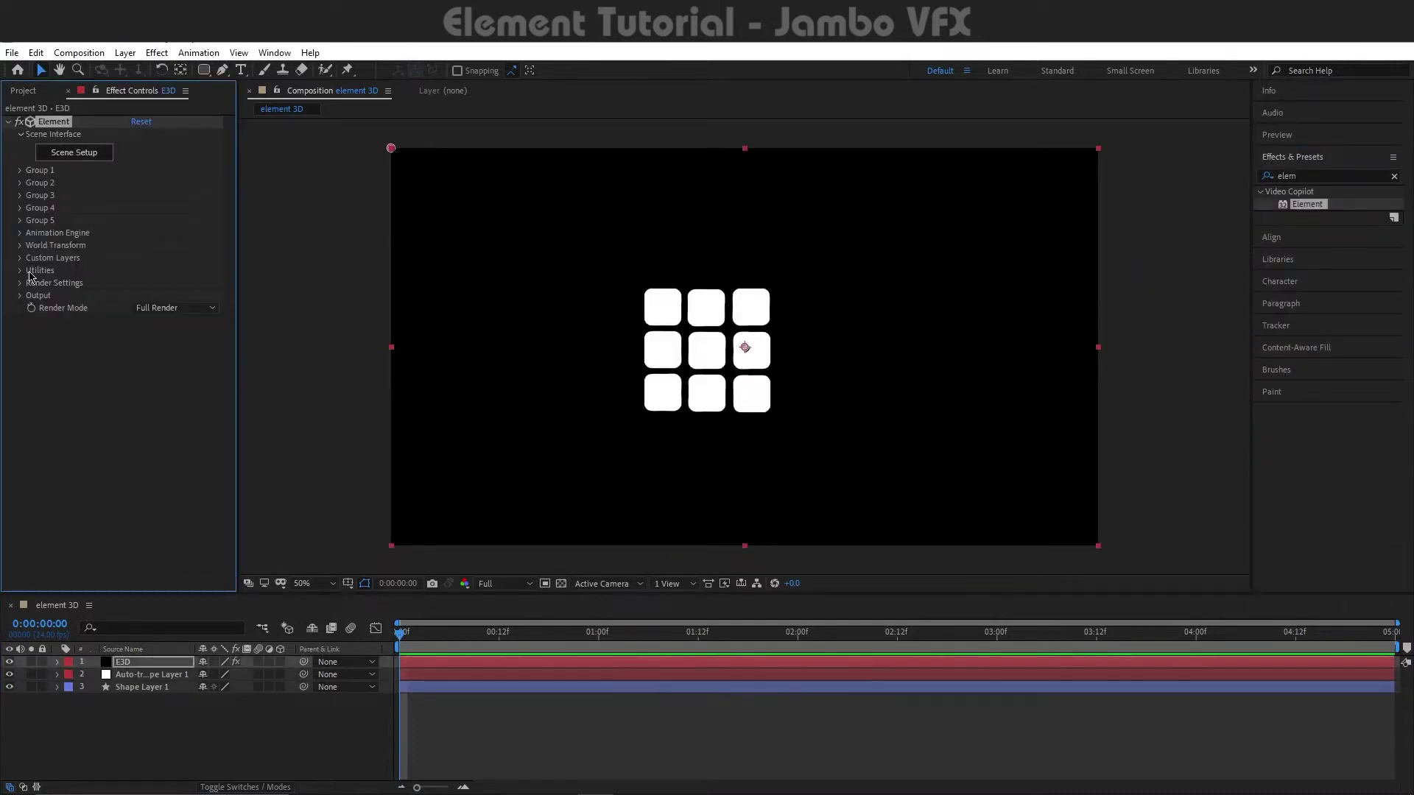
Set Path Layer 1 to the auto-traced layer and hide both shape layers.
left_click(21, 258)
left_click(33, 270)
left_click(152, 283)
left_click(184, 335)
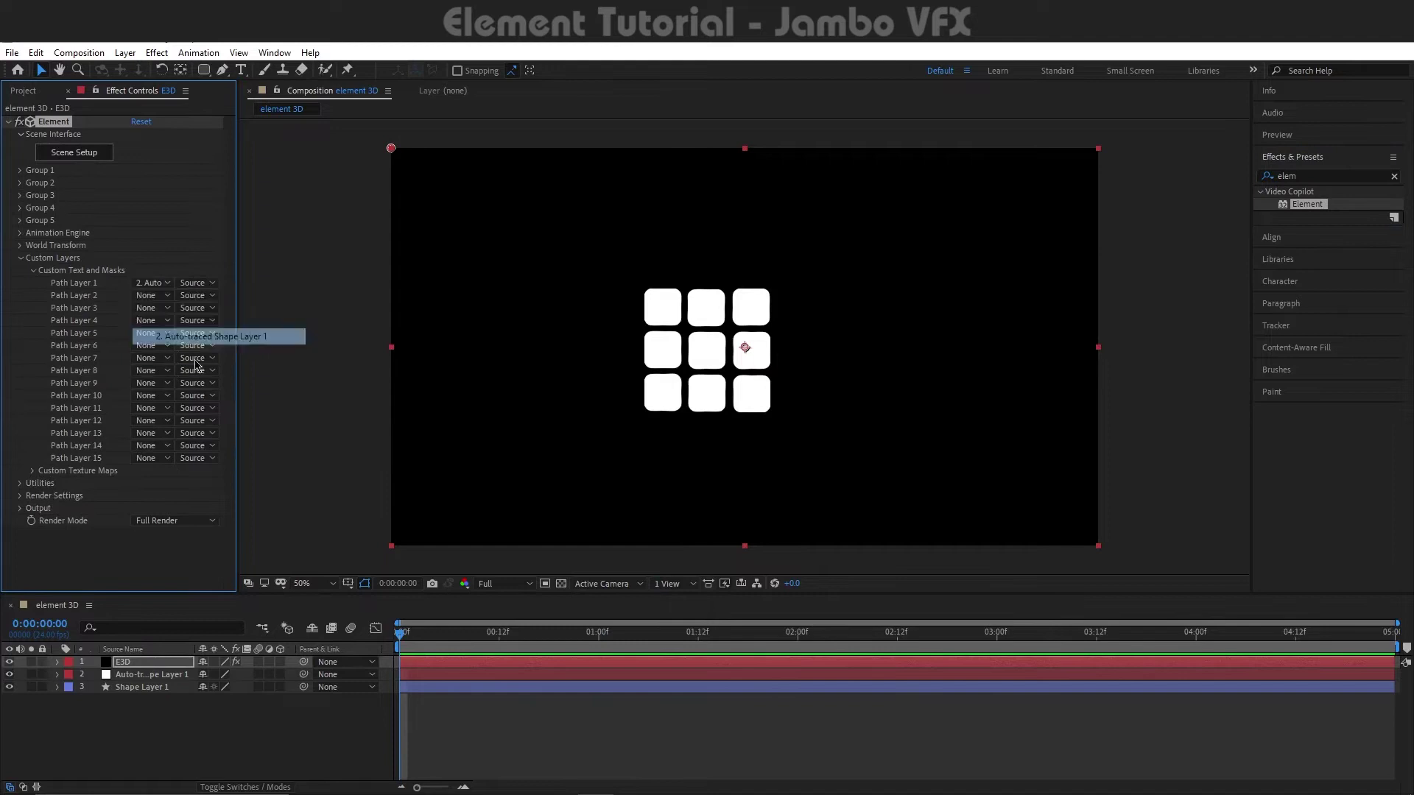
left_click(9, 687)
left_click(9, 675)
left_click(74, 152)
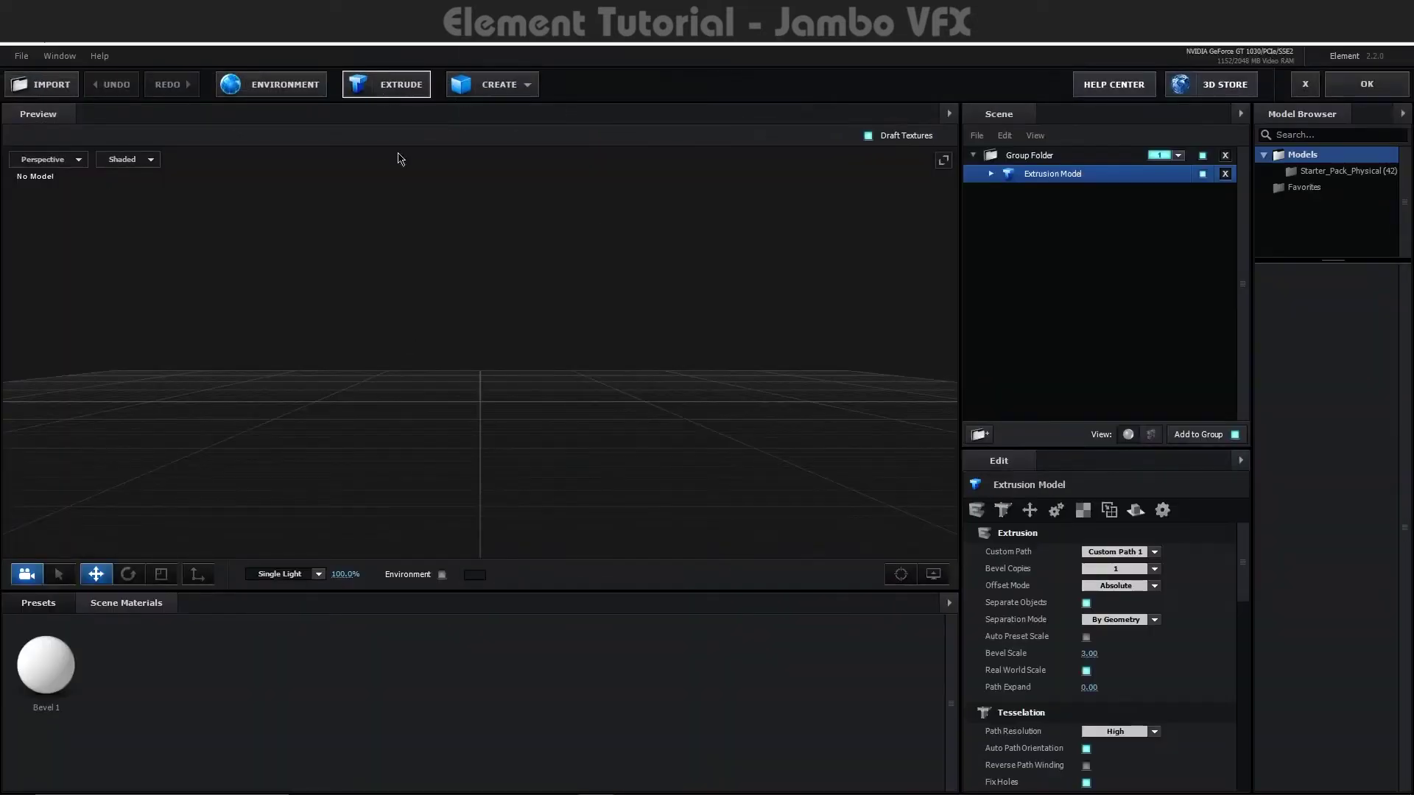
In the Left view, duplicate the Extrusion Model and space the copies apart along Z.
left_click_drag(697, 401, 574, 401)
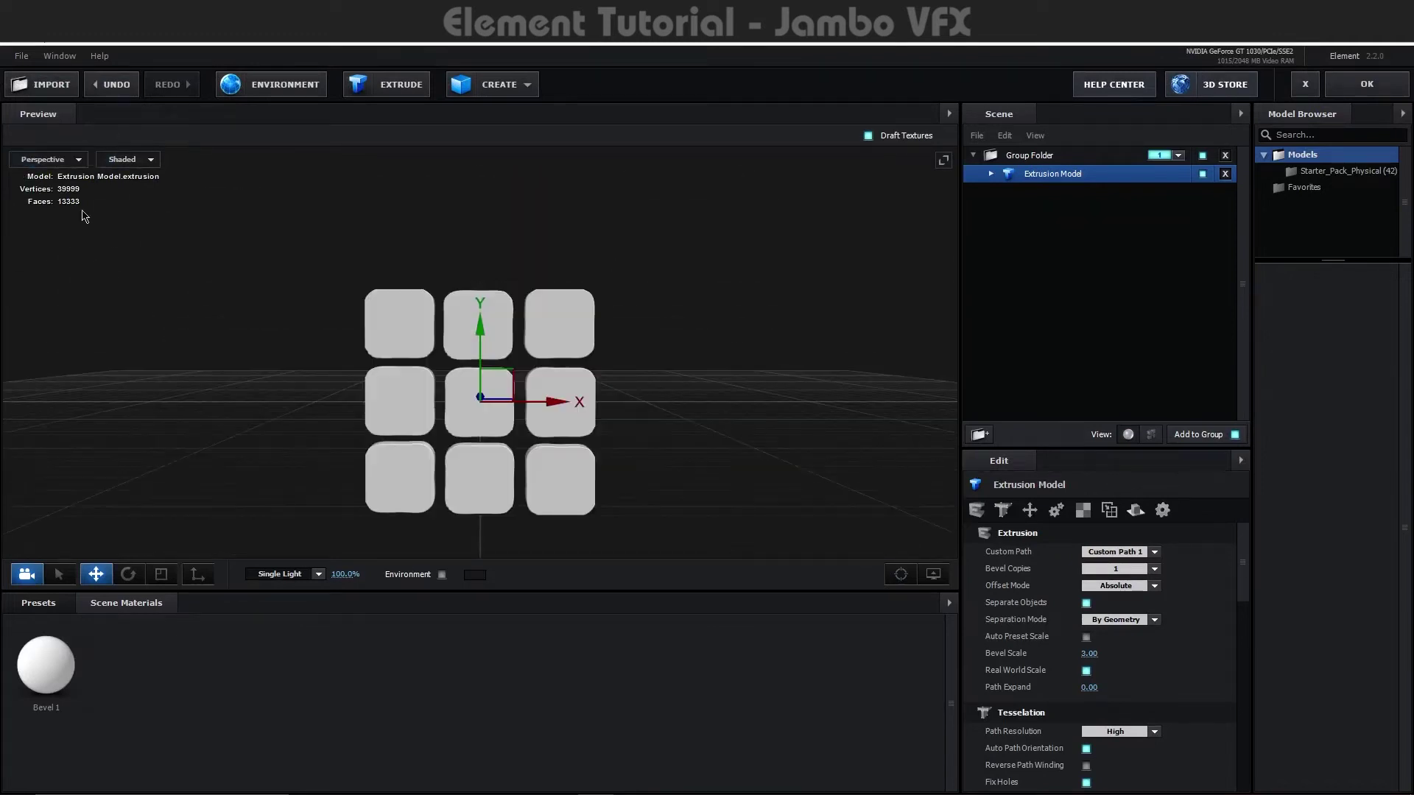
left_click(44, 159)
left_click(39, 208)
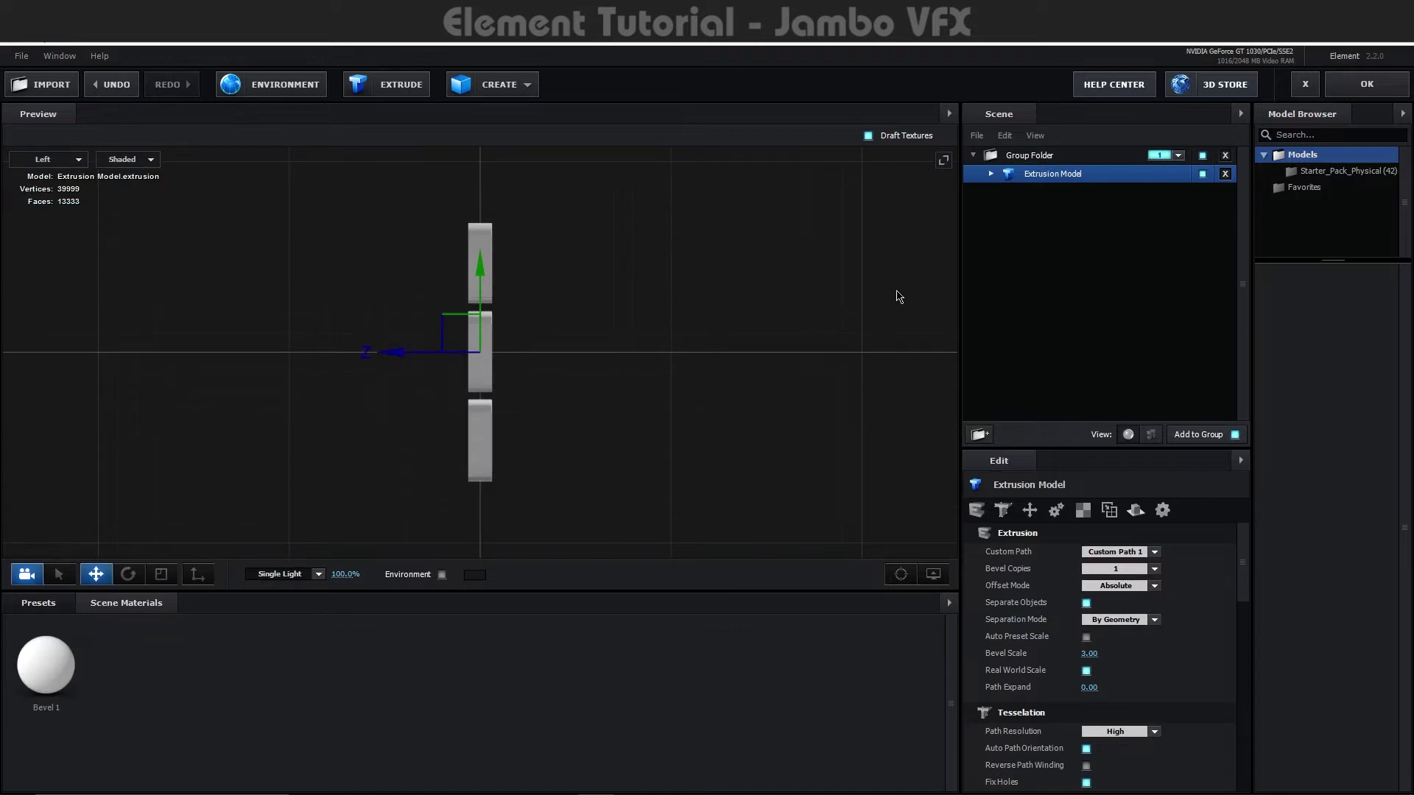
key("ctrl+d")
left_click_drag(463, 358, 268, 353)
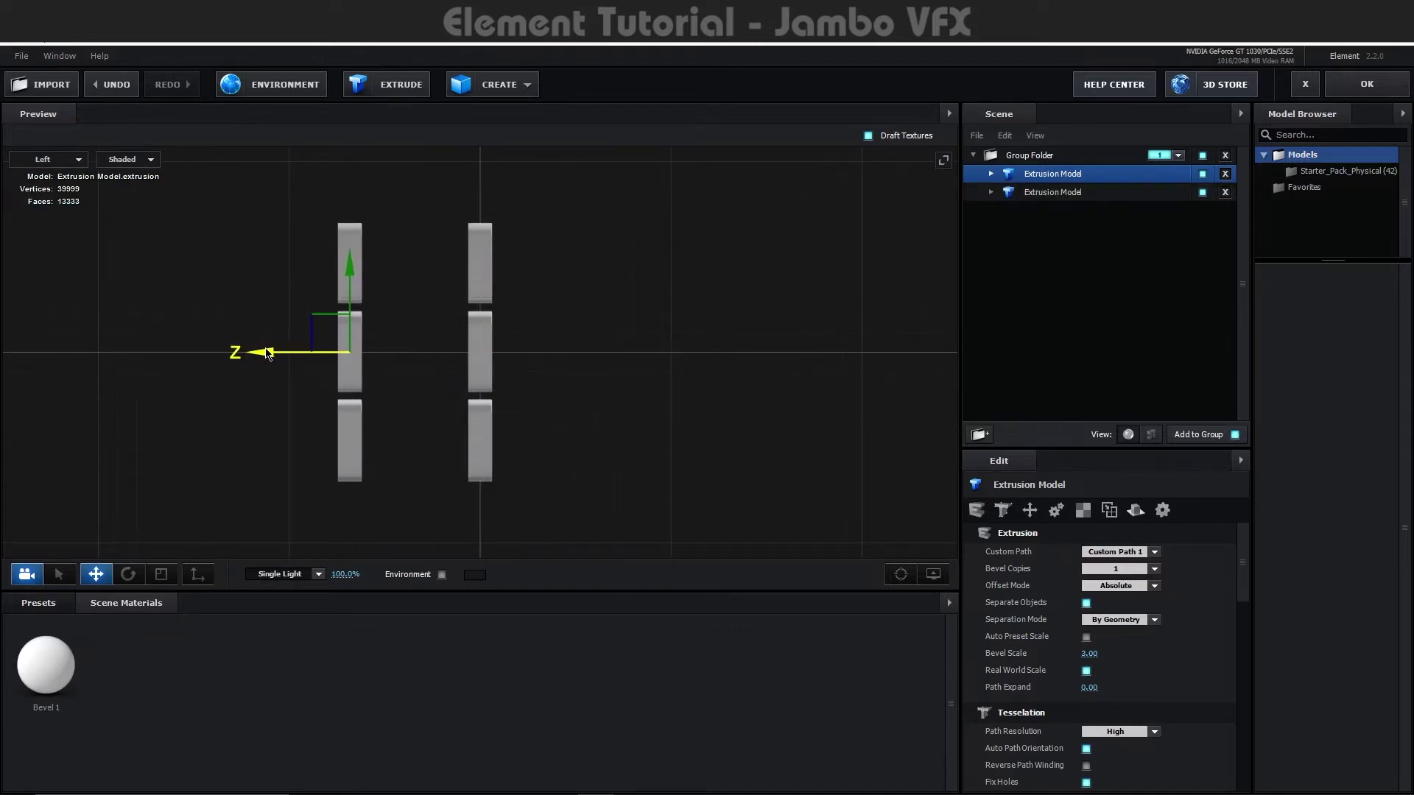
left_click(1050, 194)
left_click_drag(404, 358, 457, 361)
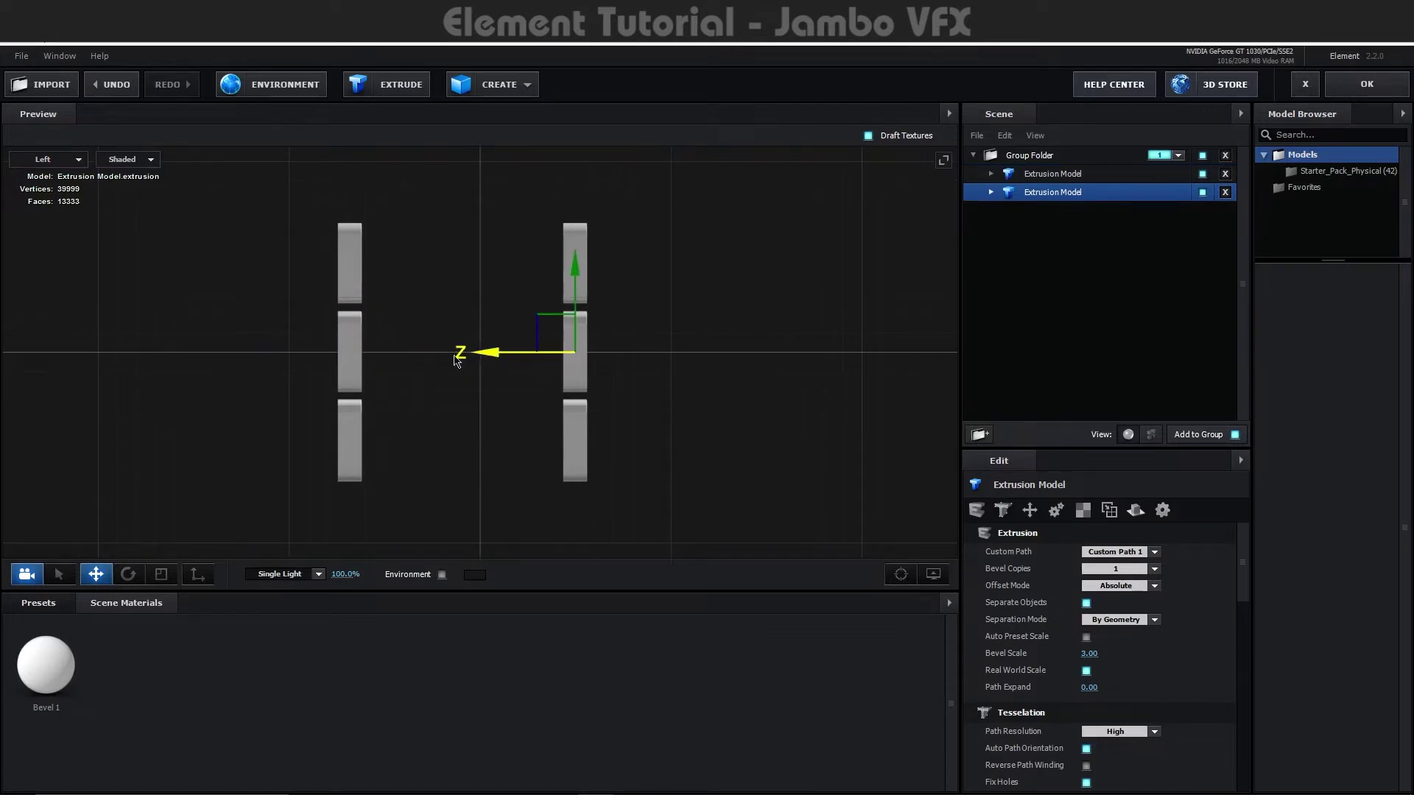
left_click(1031, 172)
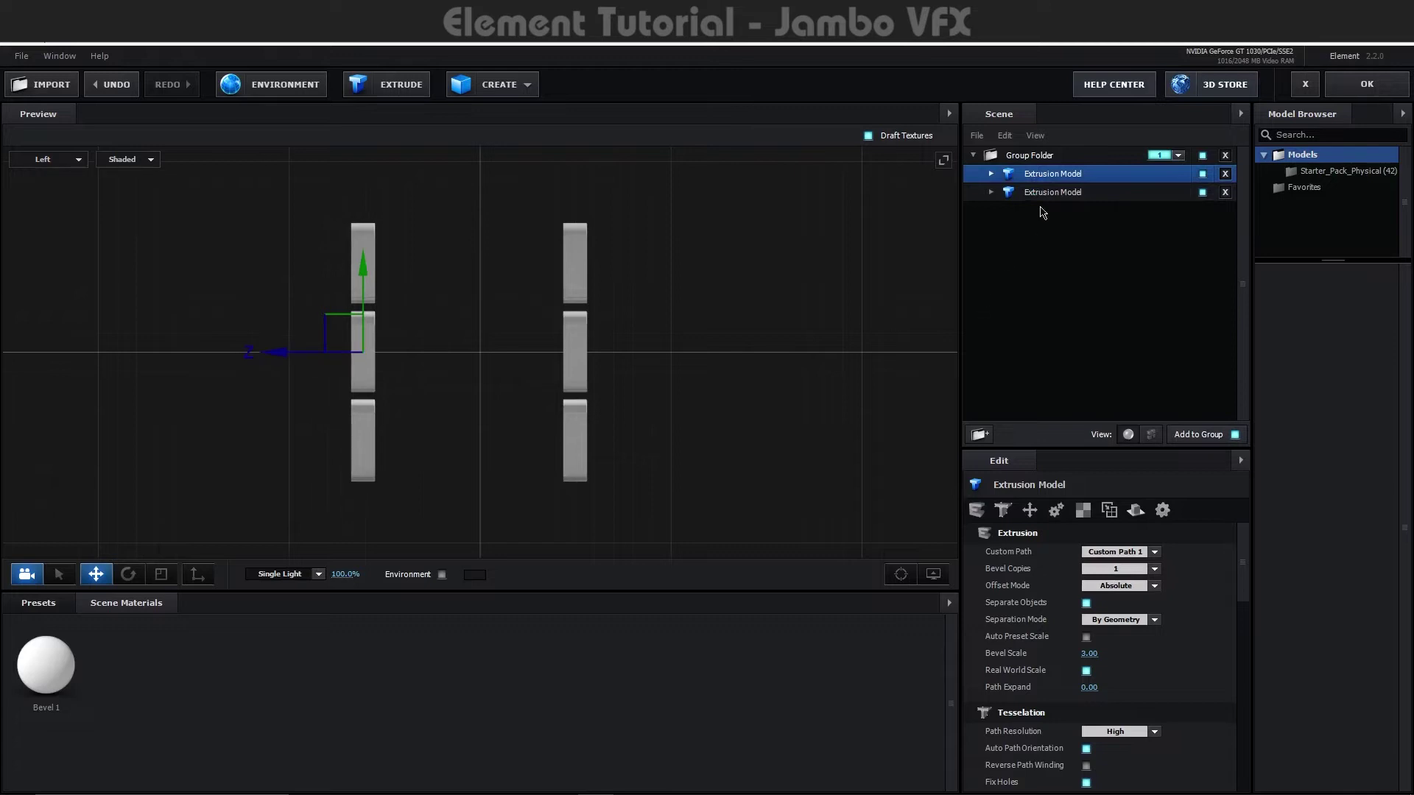
key("ctrl+d")
Rotate the new Extrusion Model copy 90° and lift it centred above the columns.
left_click_drag(301, 358, 191, 359)
left_click(127, 575)
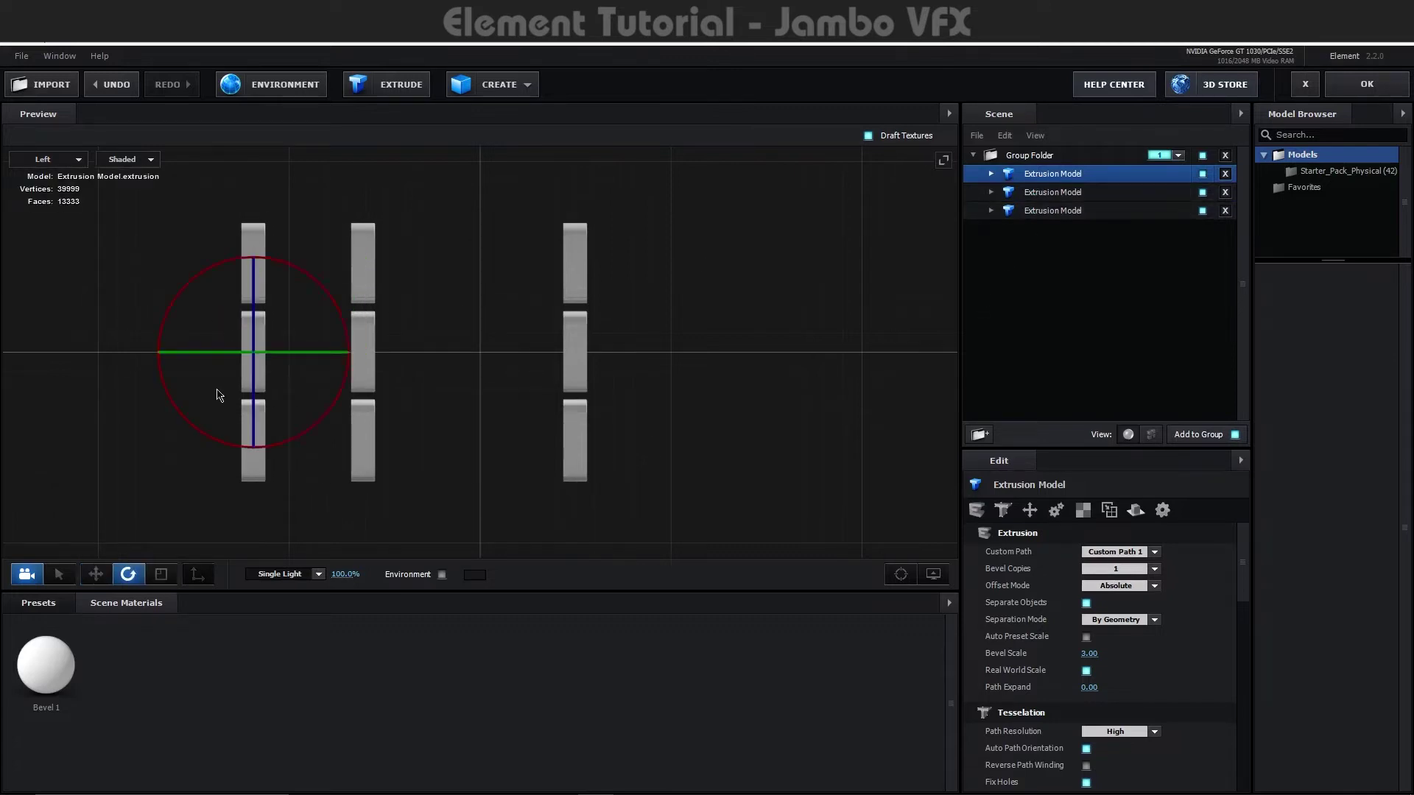
mouse_move(294, 274)
left_mouse_down()
mouse_move(132, 290)
mouse_move(146, 287)
left_mouse_up()
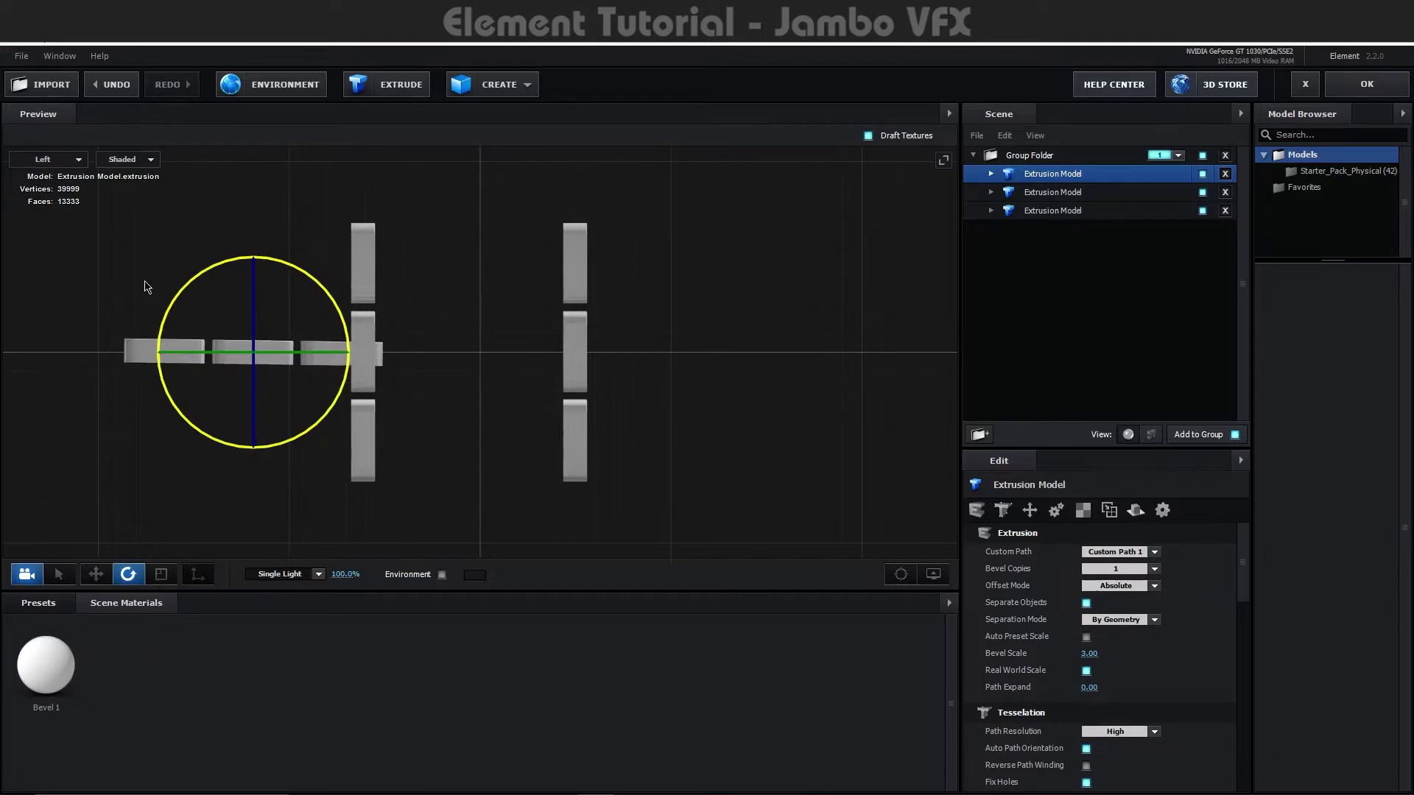
key("w")
left_click_drag(168, 359, 125, 359)
left_click(128, 574)
left_click_drag(179, 275, 210, 170)
left_click(96, 574)
left_click_drag(126, 217, 374, 219)
left_click_drag(466, 175, 465, 161)
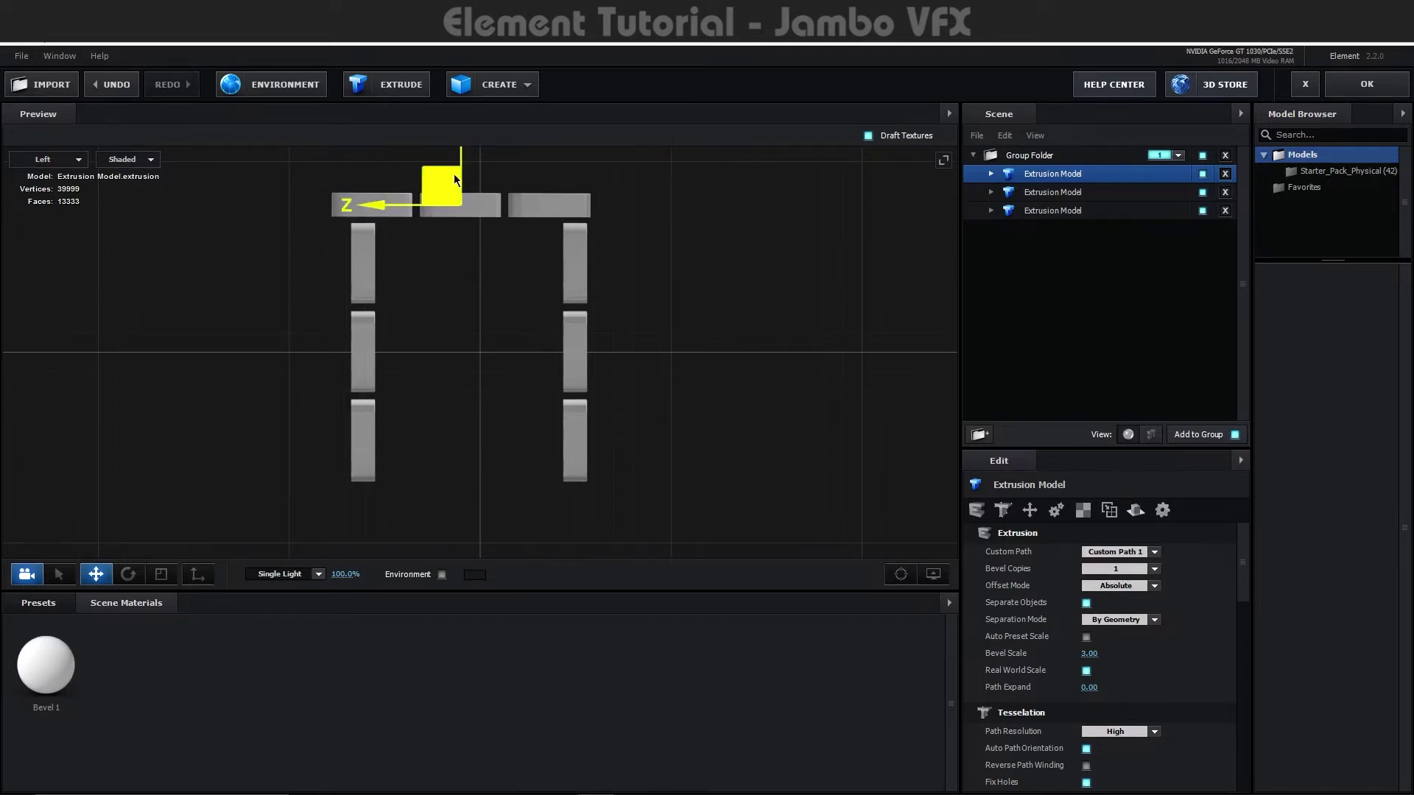
left_click_drag(372, 205, 385, 205)
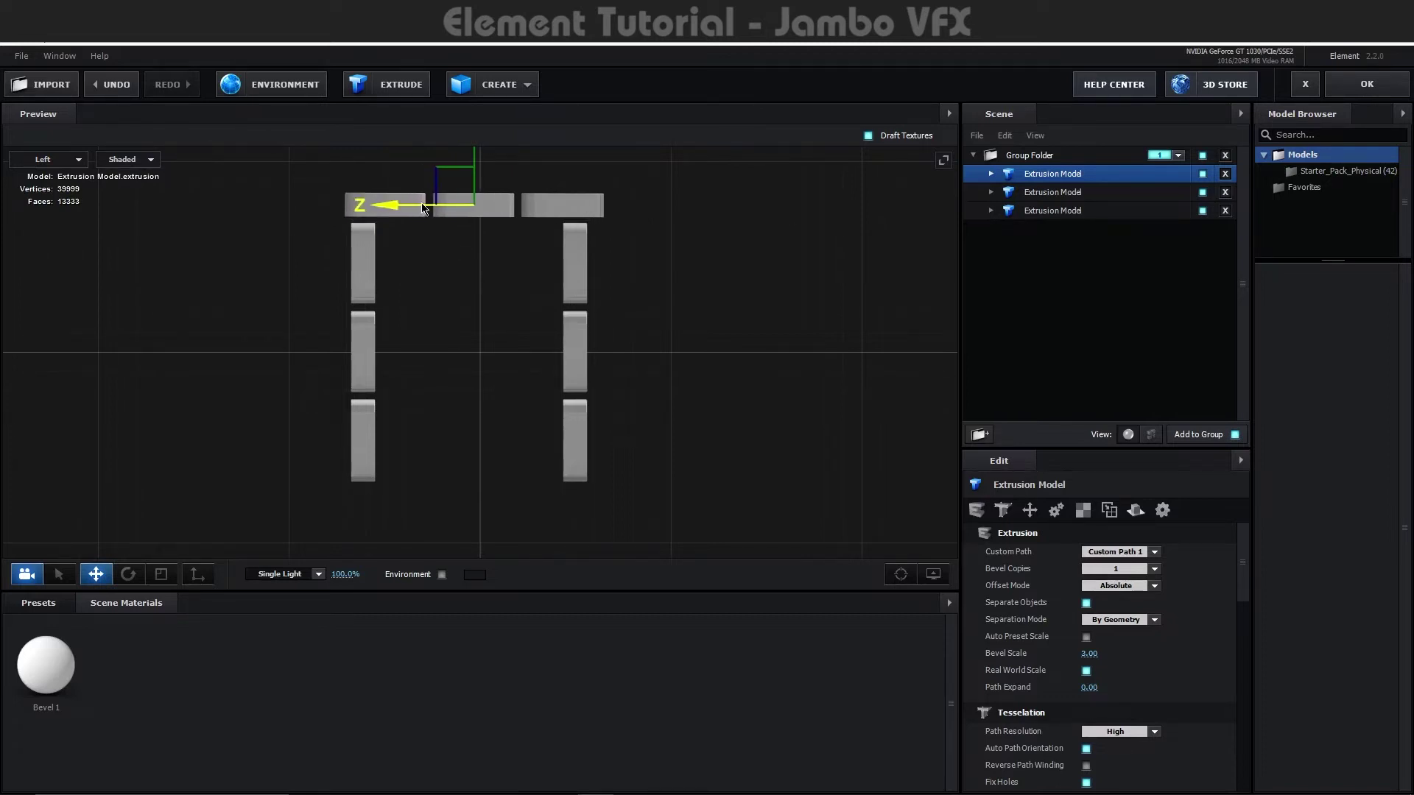
Move the right and left columns farther apart along Z.
left_click(1060, 213)
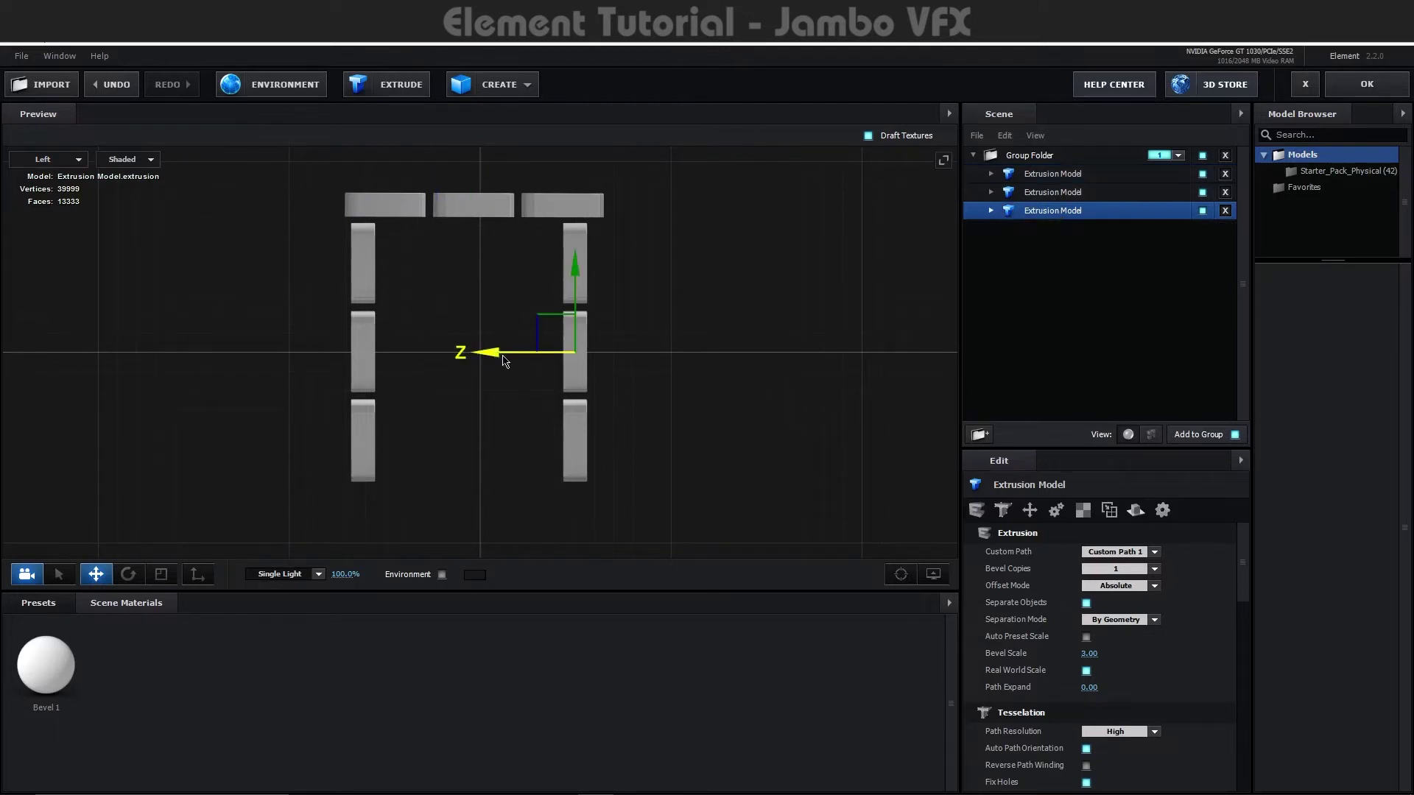
left_click_drag(494, 353, 536, 353)
left_click(363, 354)
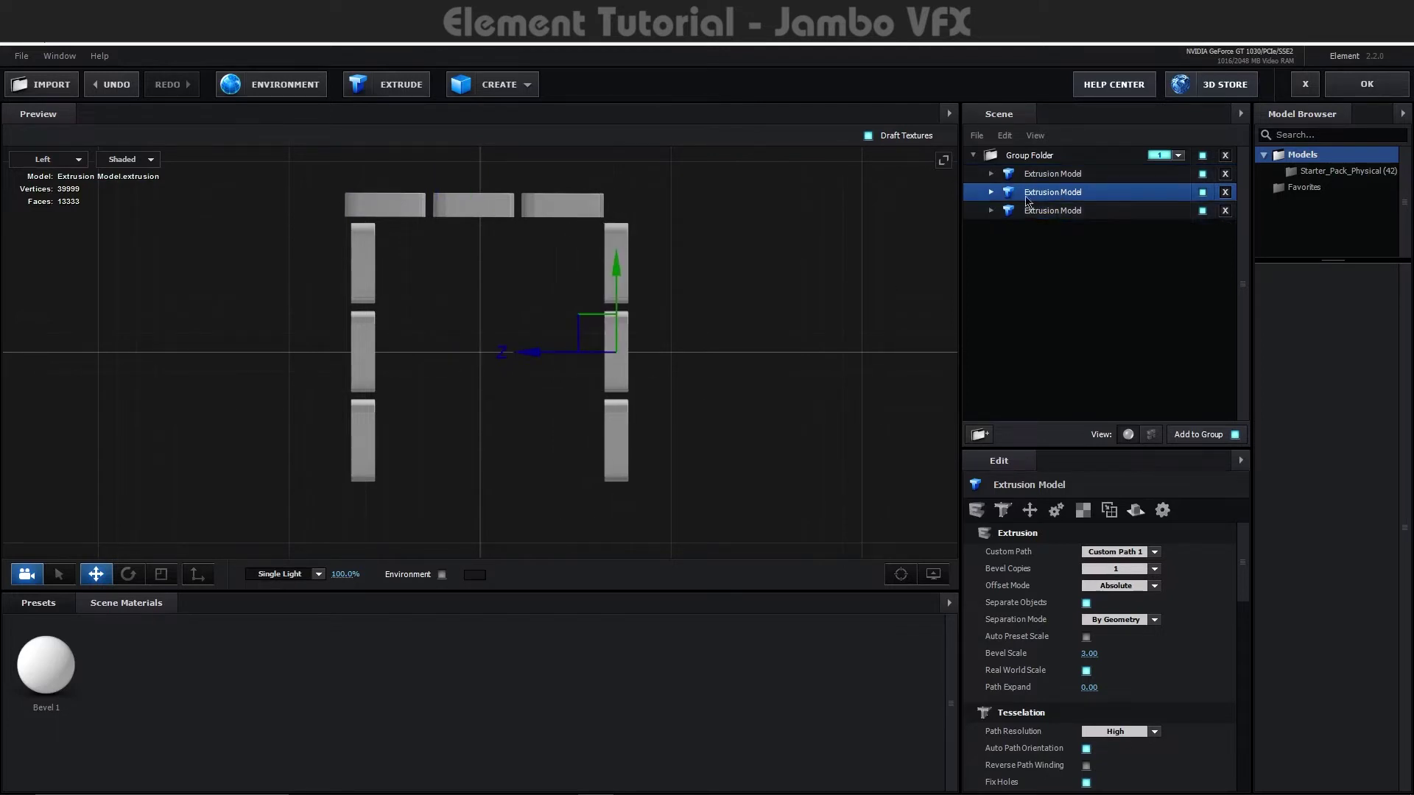
left_click_drag(296, 354, 269, 352)
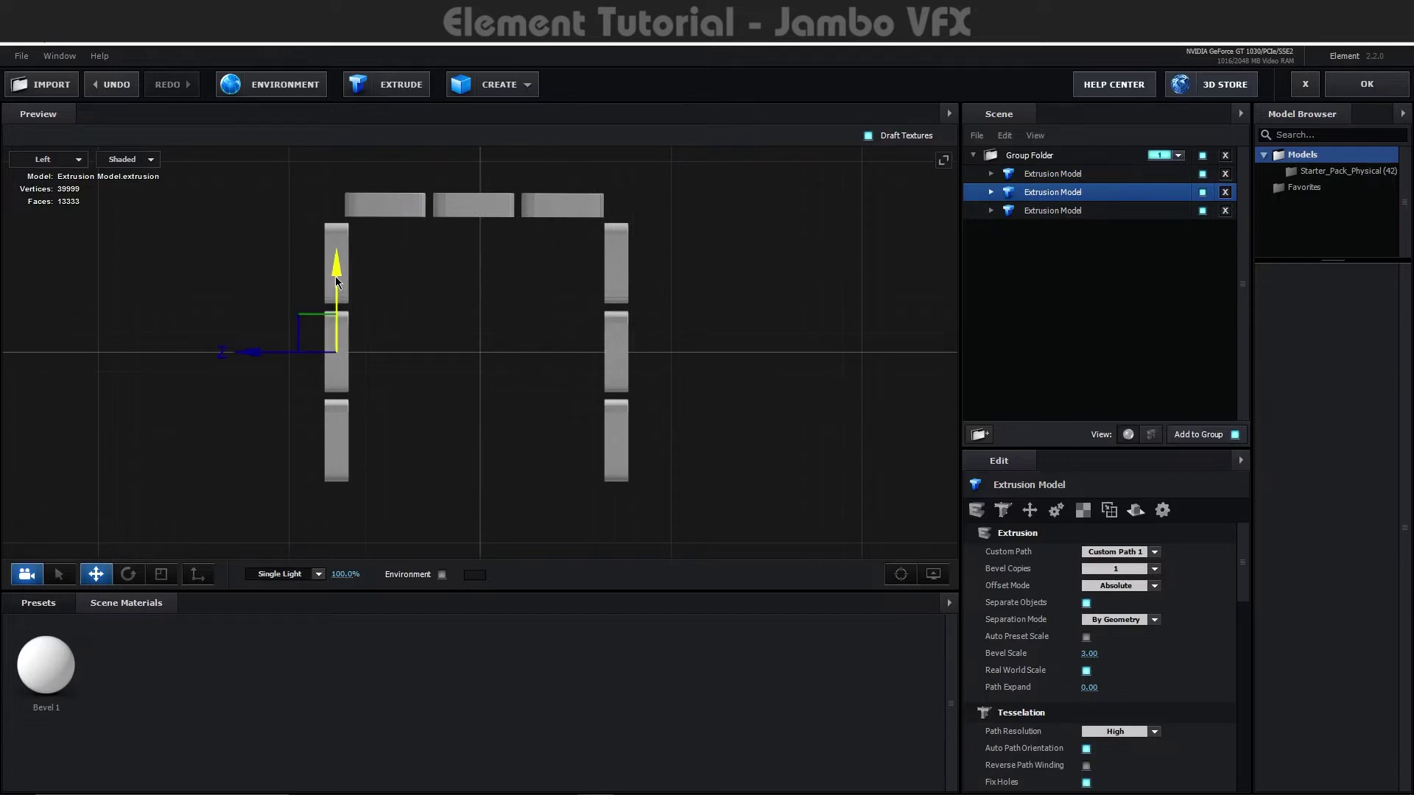
Duplicate the top row of blocks and move the copy down to the bottom.
left_click(1065, 175)
key("ctrl+d")
left_click_drag(473, 167, 460, 452)
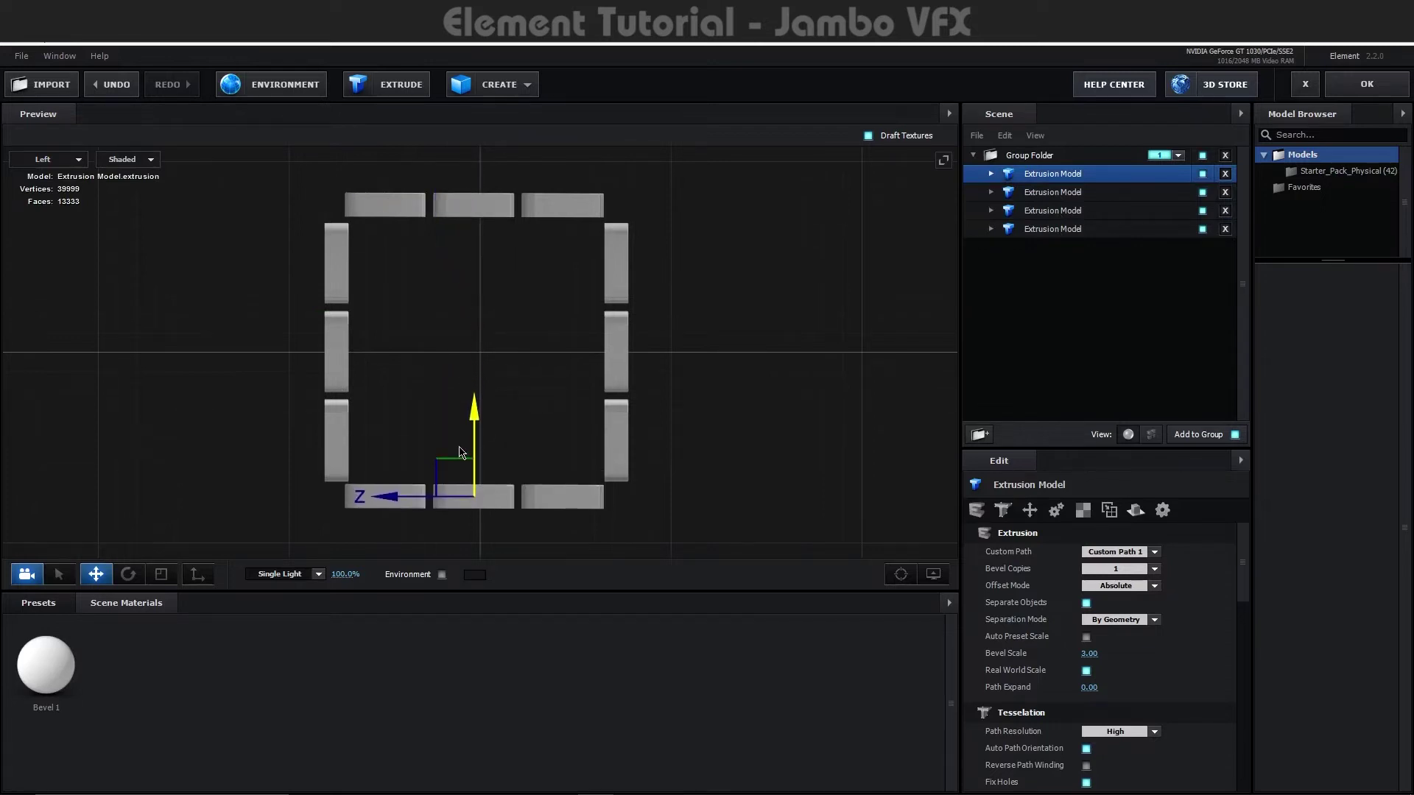
left_click_drag(398, 503, 402, 504)
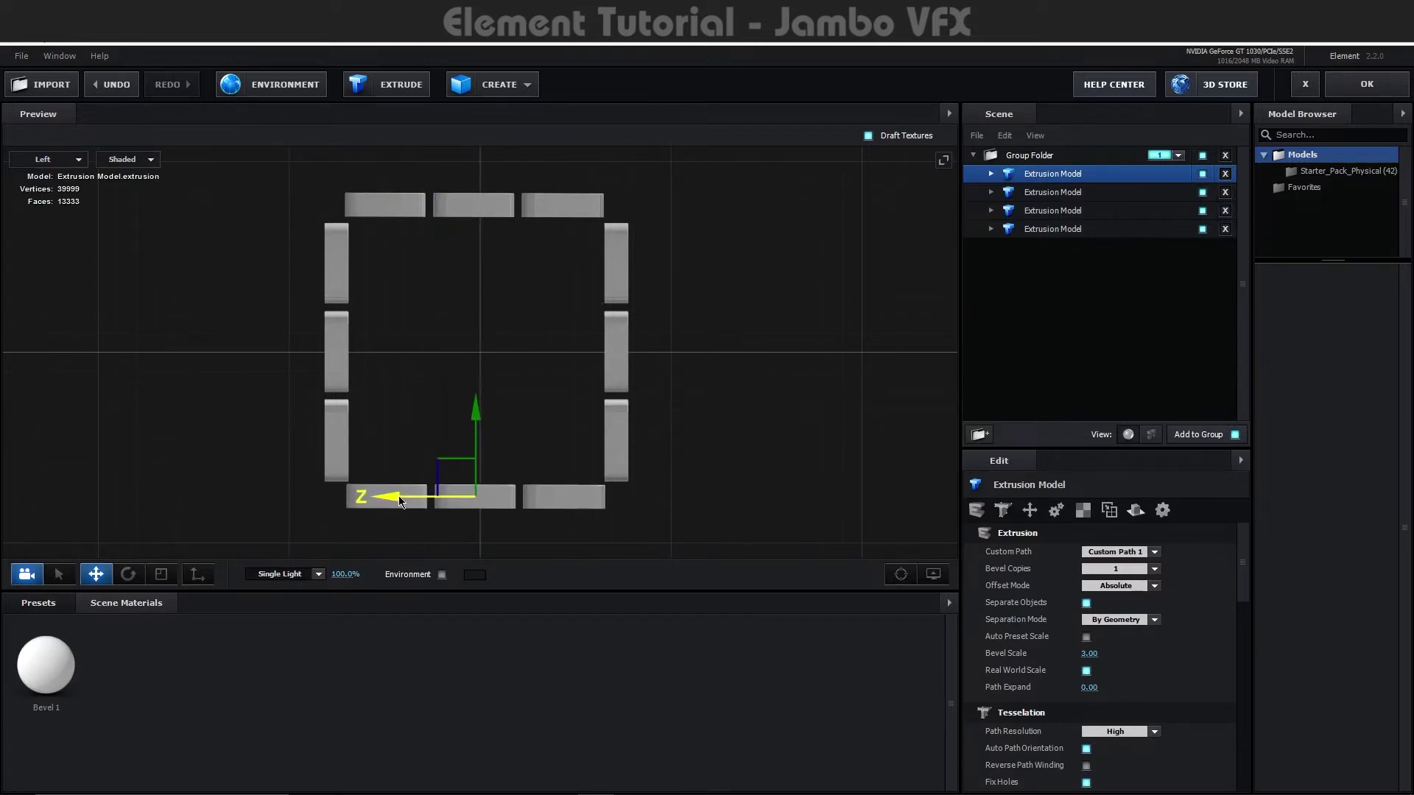
Move the left and right columns of blocks slightly outward.
left_click(1058, 193)
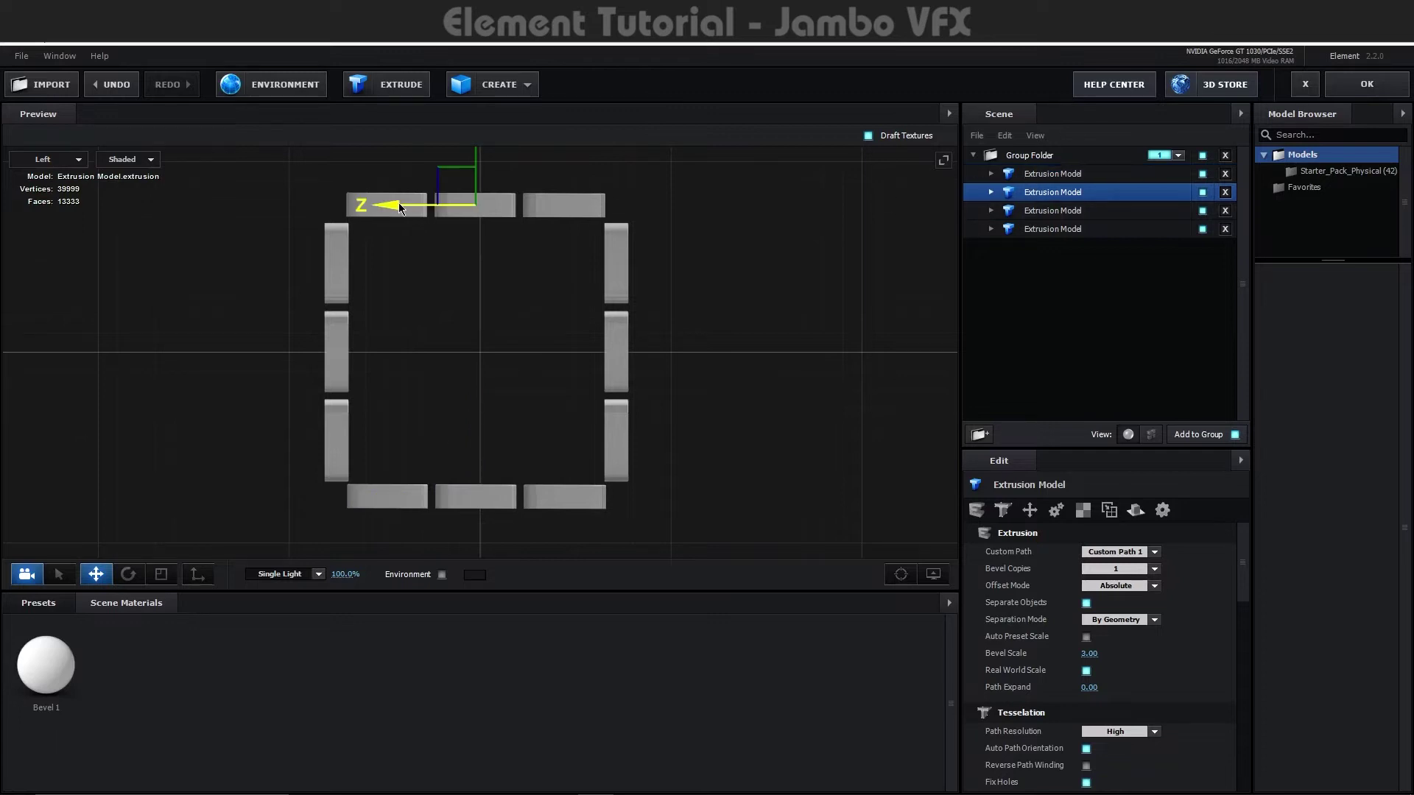
left_click(1053, 211)
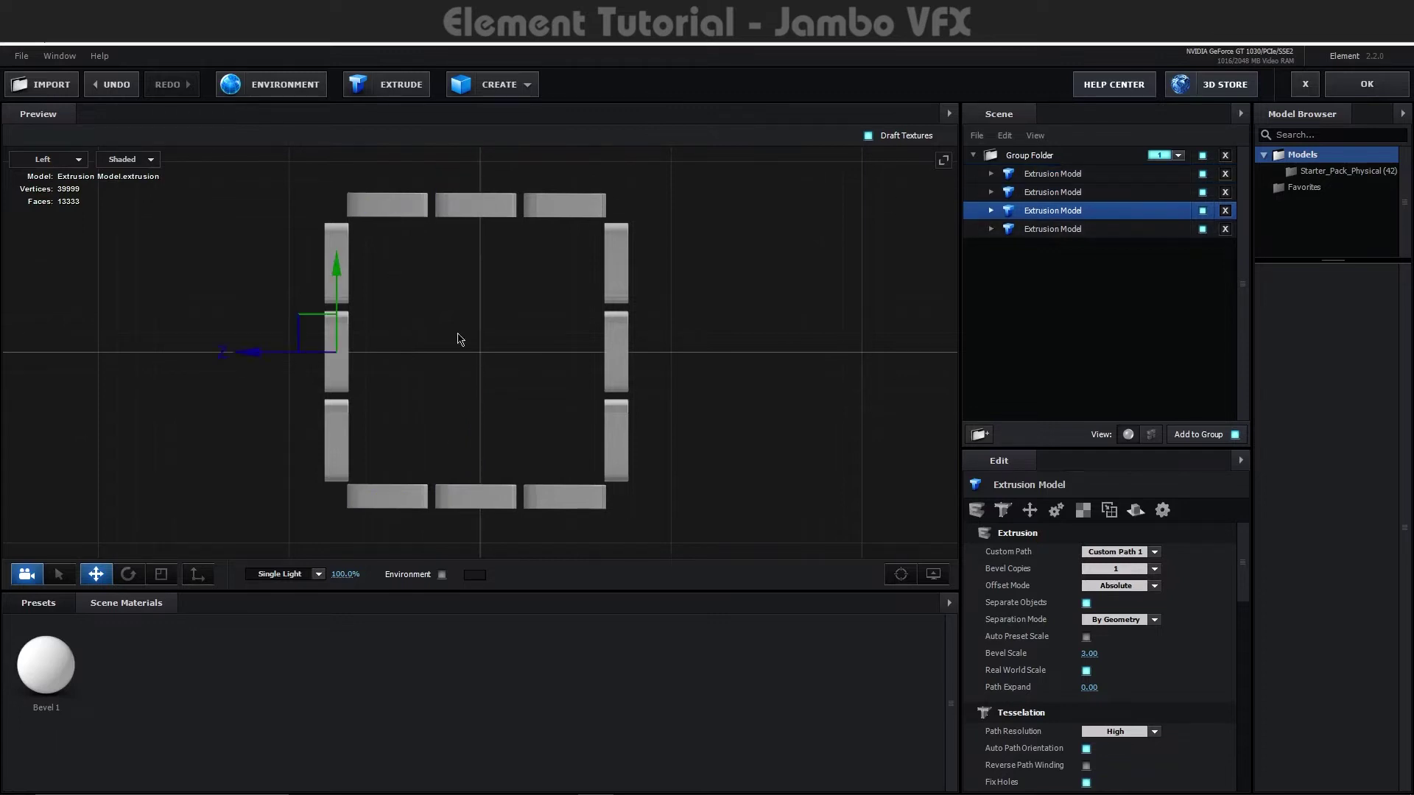
left_click_drag(258, 358, 253, 359)
left_click(1052, 230)
left_click_drag(543, 356, 546, 358)
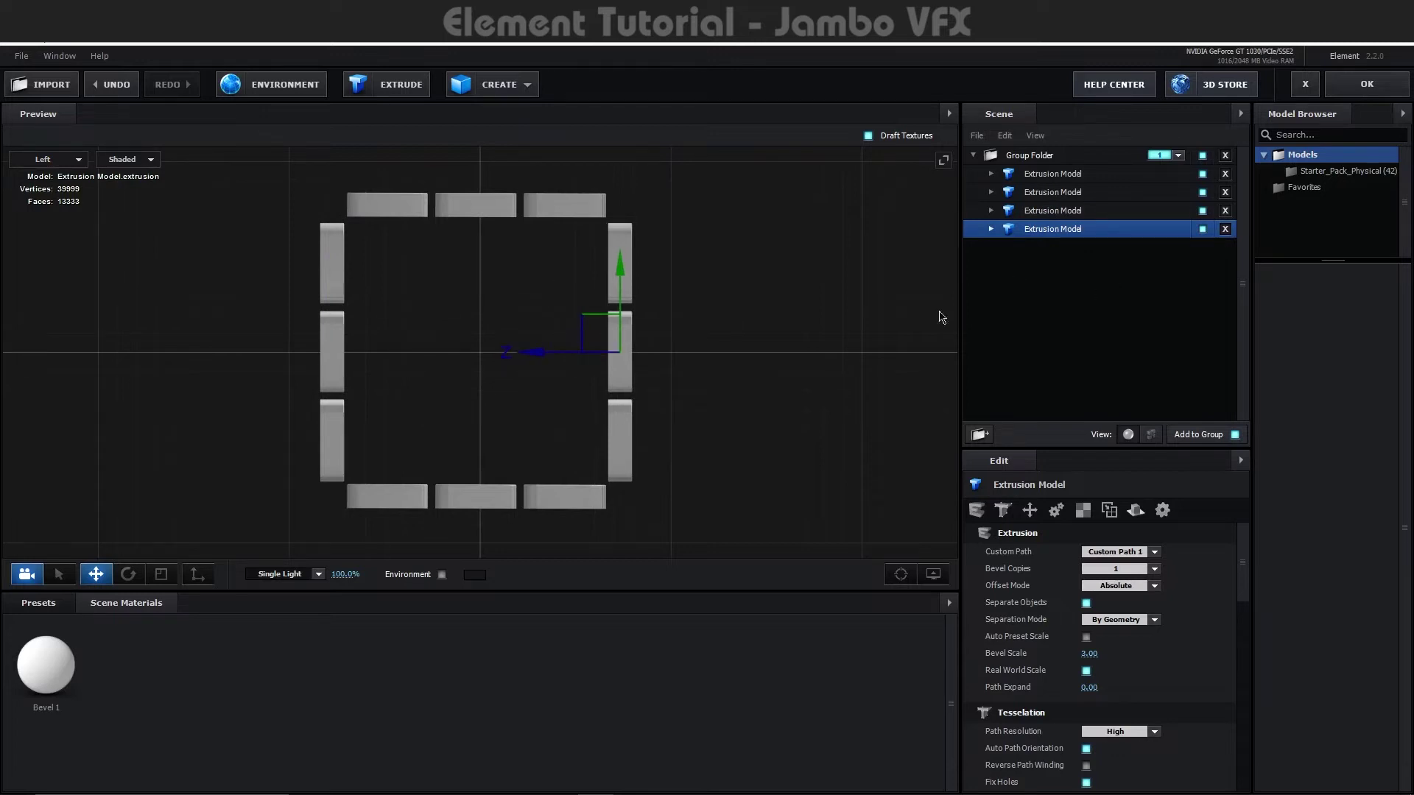
Duplicate the first Extrusion Model and raise the copy up along Y.
left_click(74, 159)
left_click(76, 159)
mouse_move(821, 307)
left_mouse_down()
mouse_move(722, 378)
mouse_move(703, 373)
left_mouse_up()
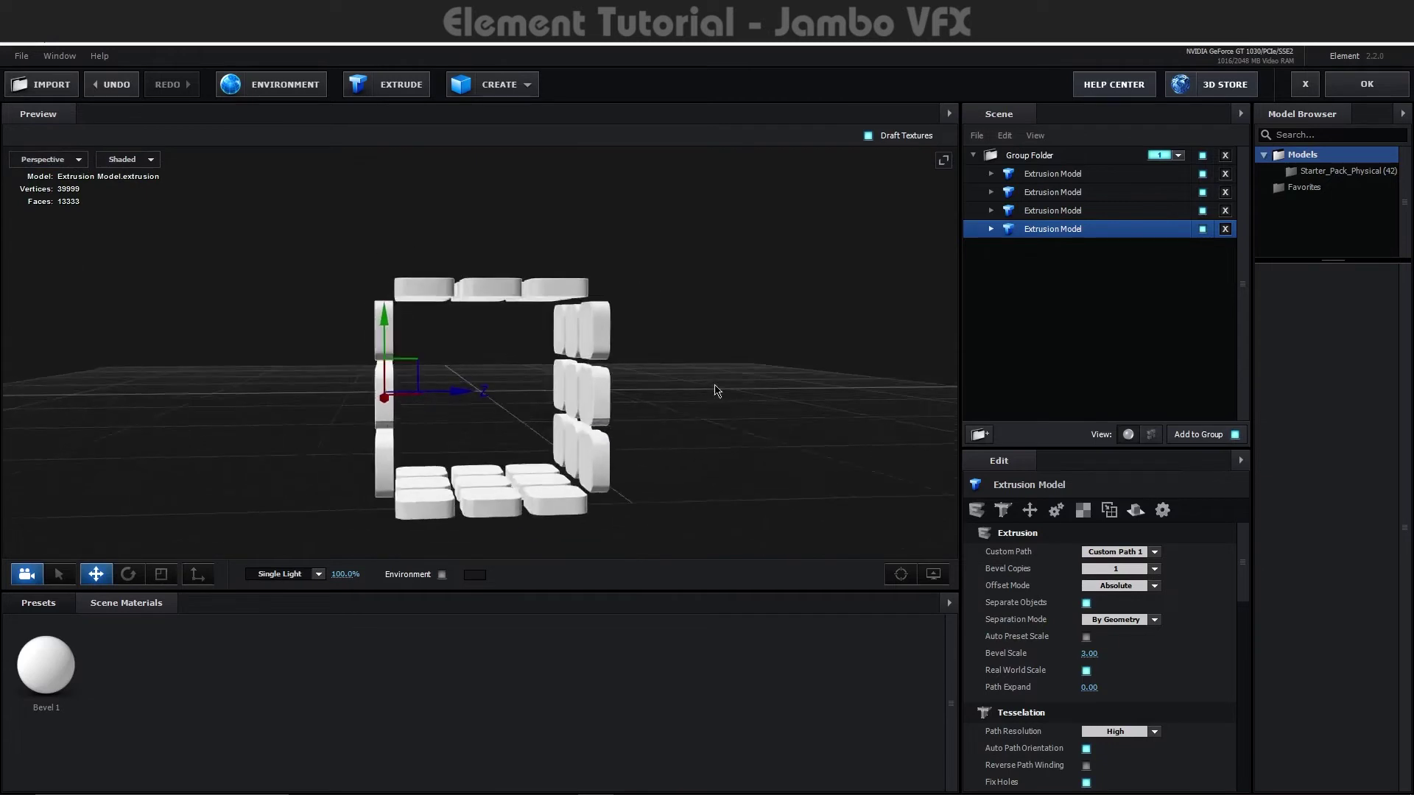
mouse_move(703, 373)
left_mouse_down()
mouse_move(682, 382)
mouse_move(646, 358)
left_mouse_up()
left_click(1053, 175)
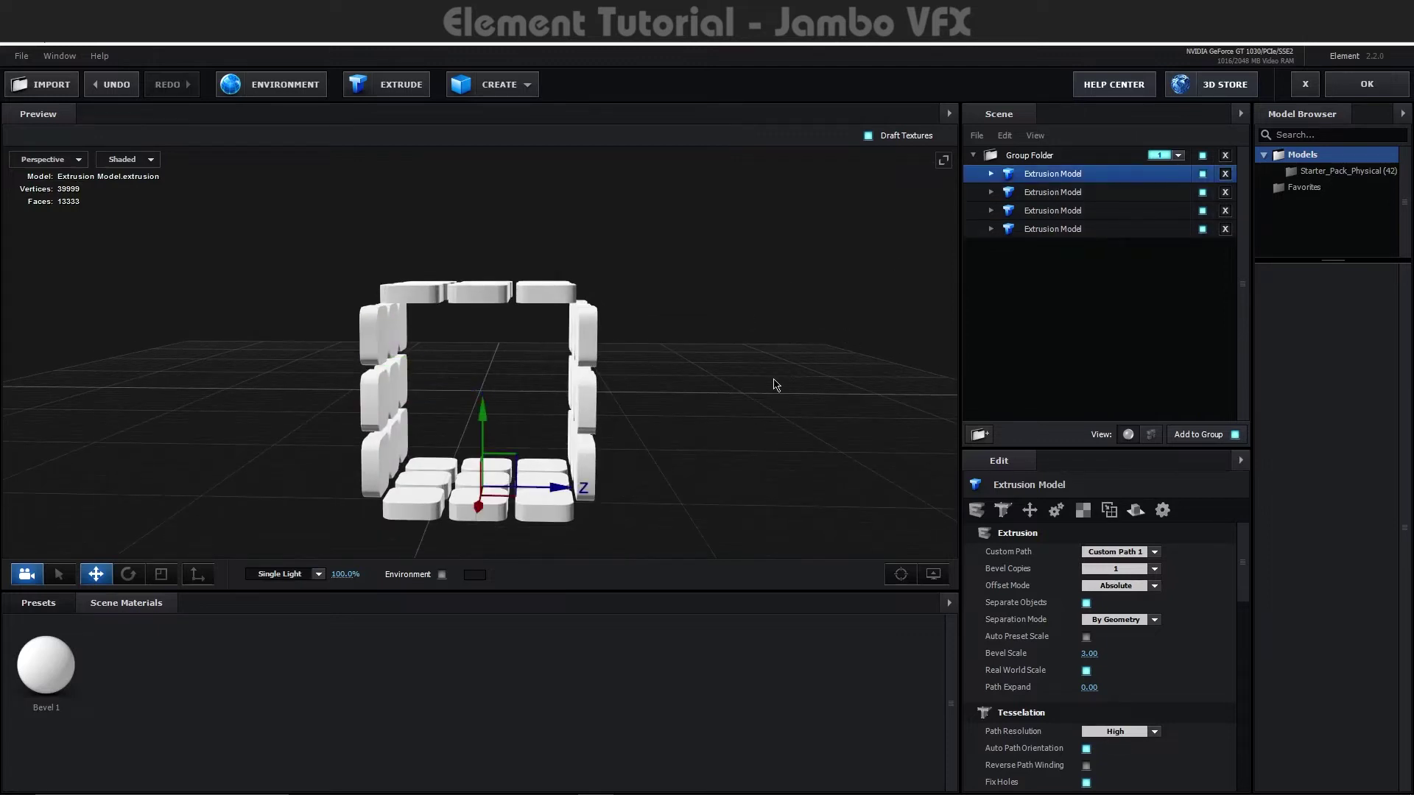
key("ctrl+d")
left_click_drag(487, 426, 487, 343)
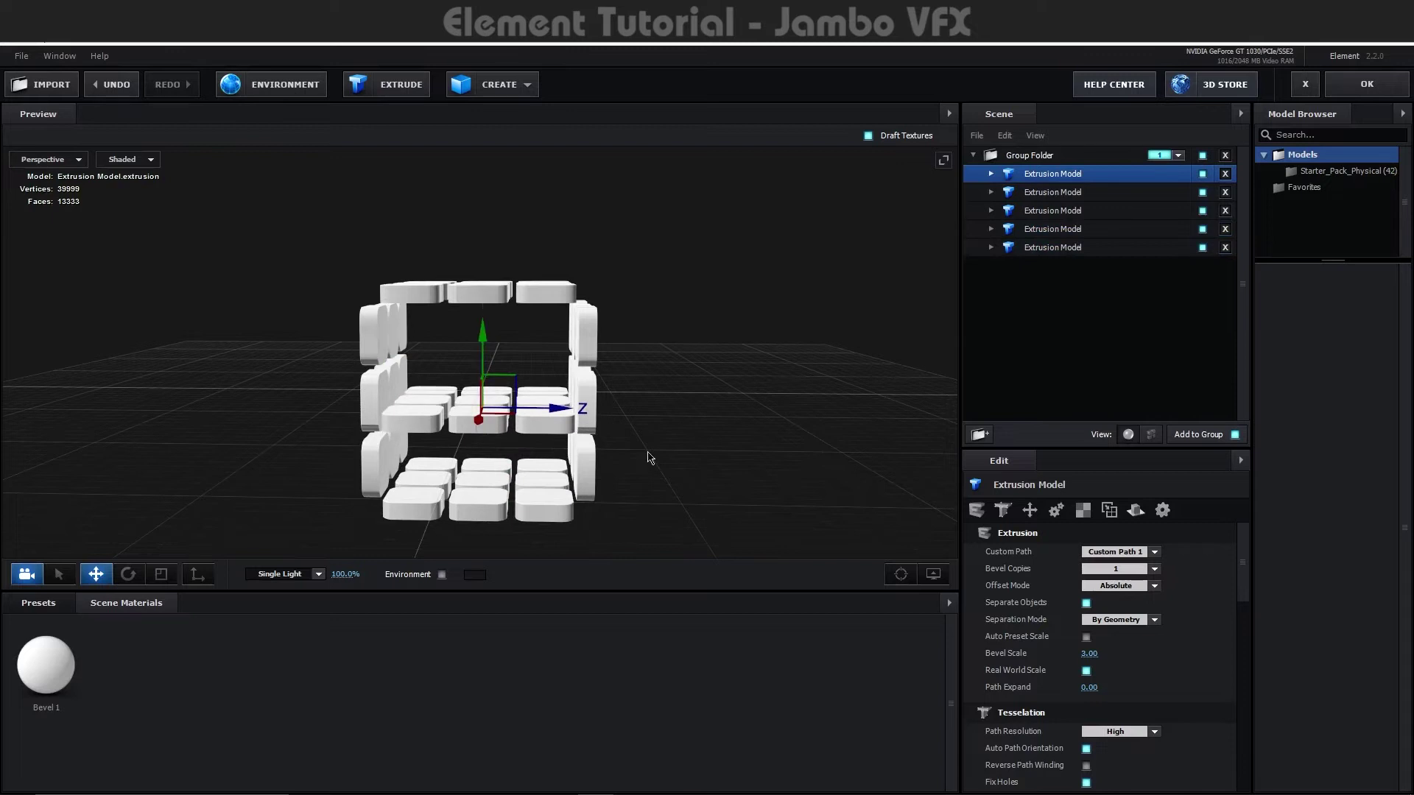
left_click_drag(726, 479, 809, 463)
Rotate the copy to face front and move the inner 3×3 tiles up into place.
left_click(132, 577)
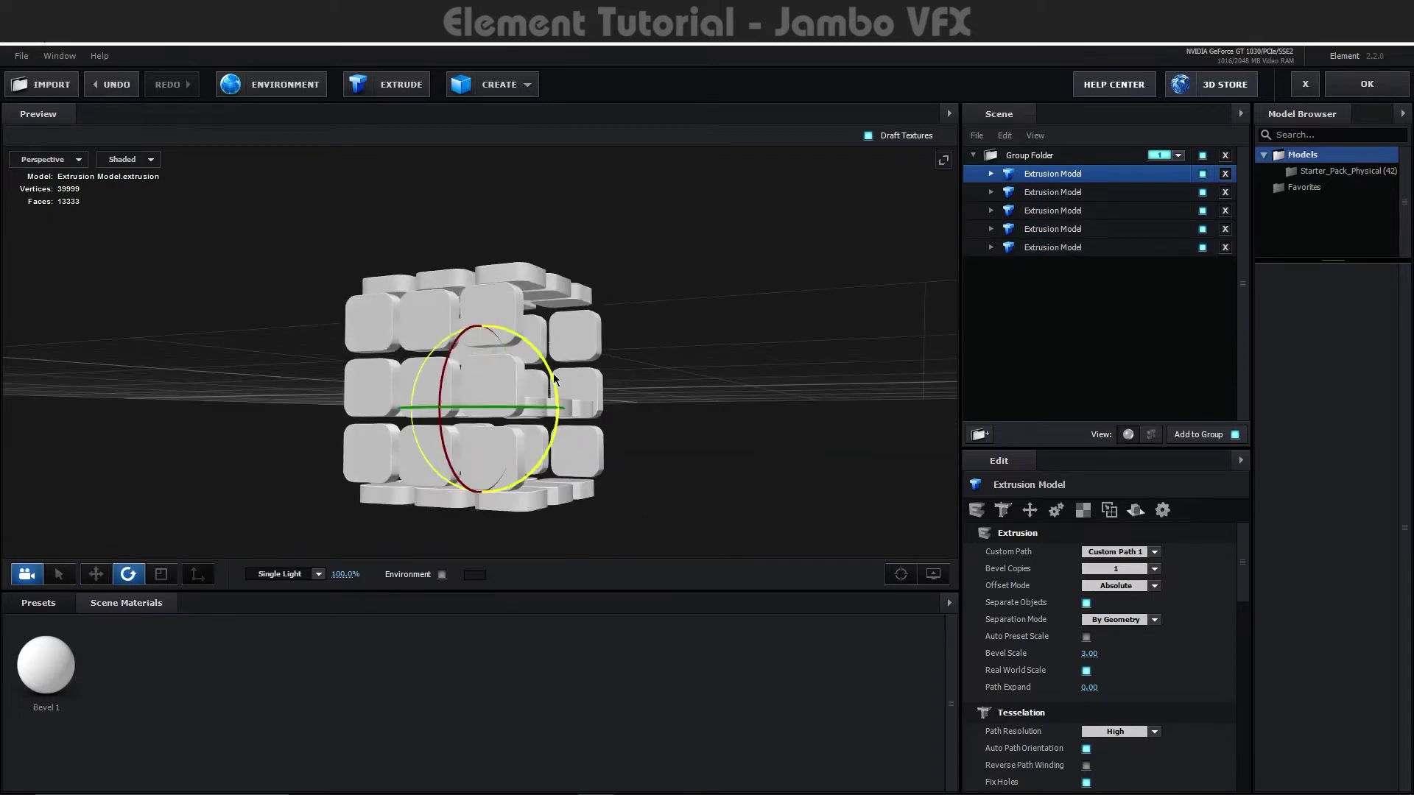
left_click_drag(547, 372, 542, 361)
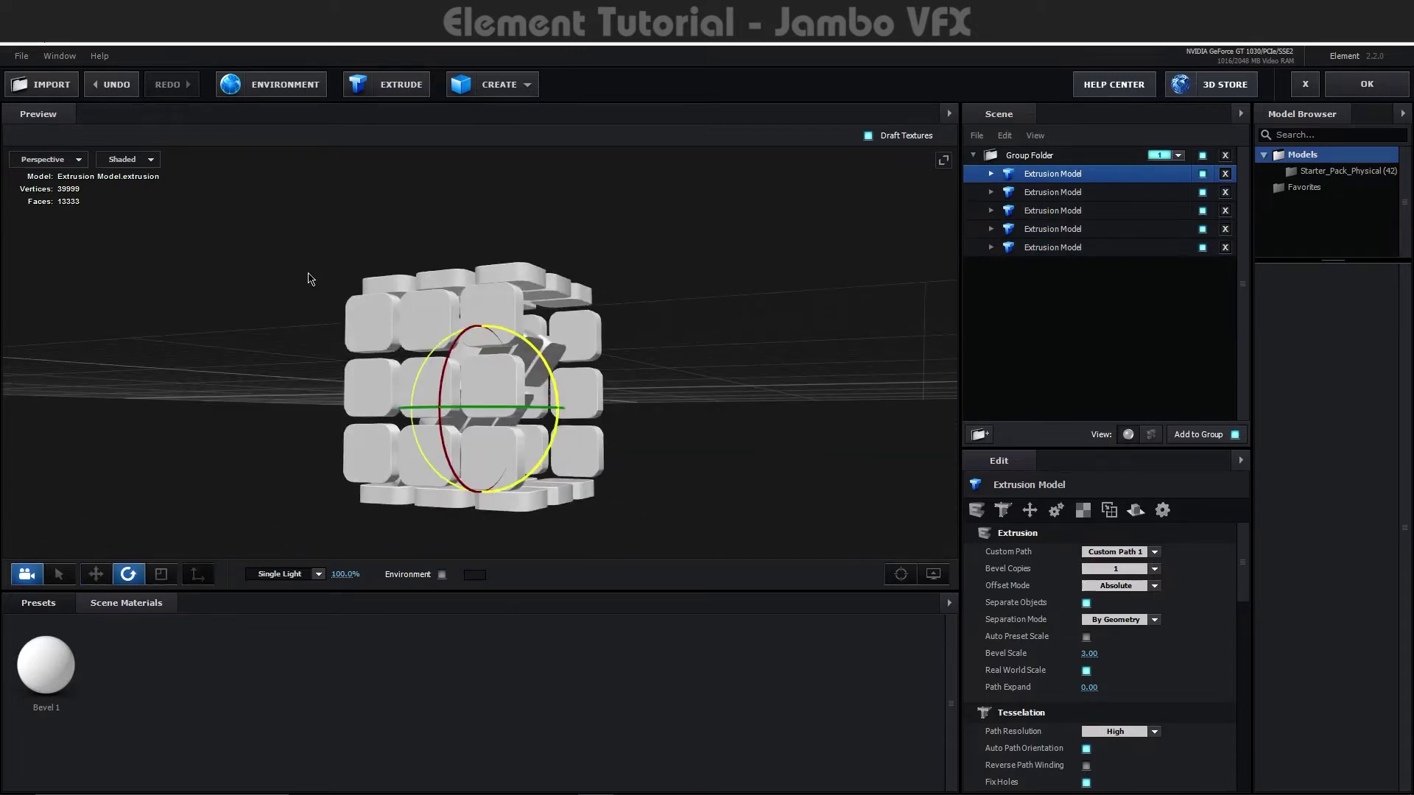
left_click(48, 159)
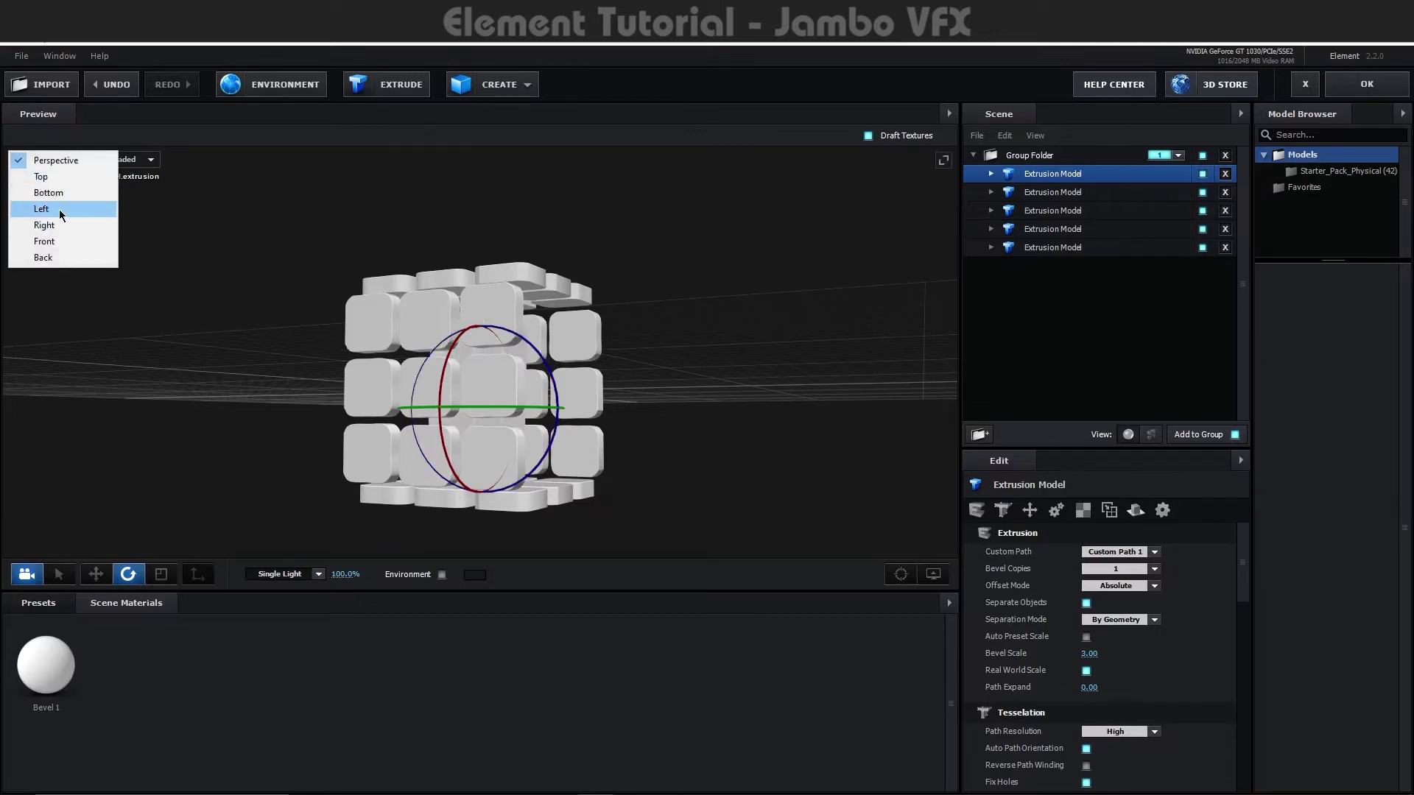
left_click(58, 209)
left_click(96, 574)
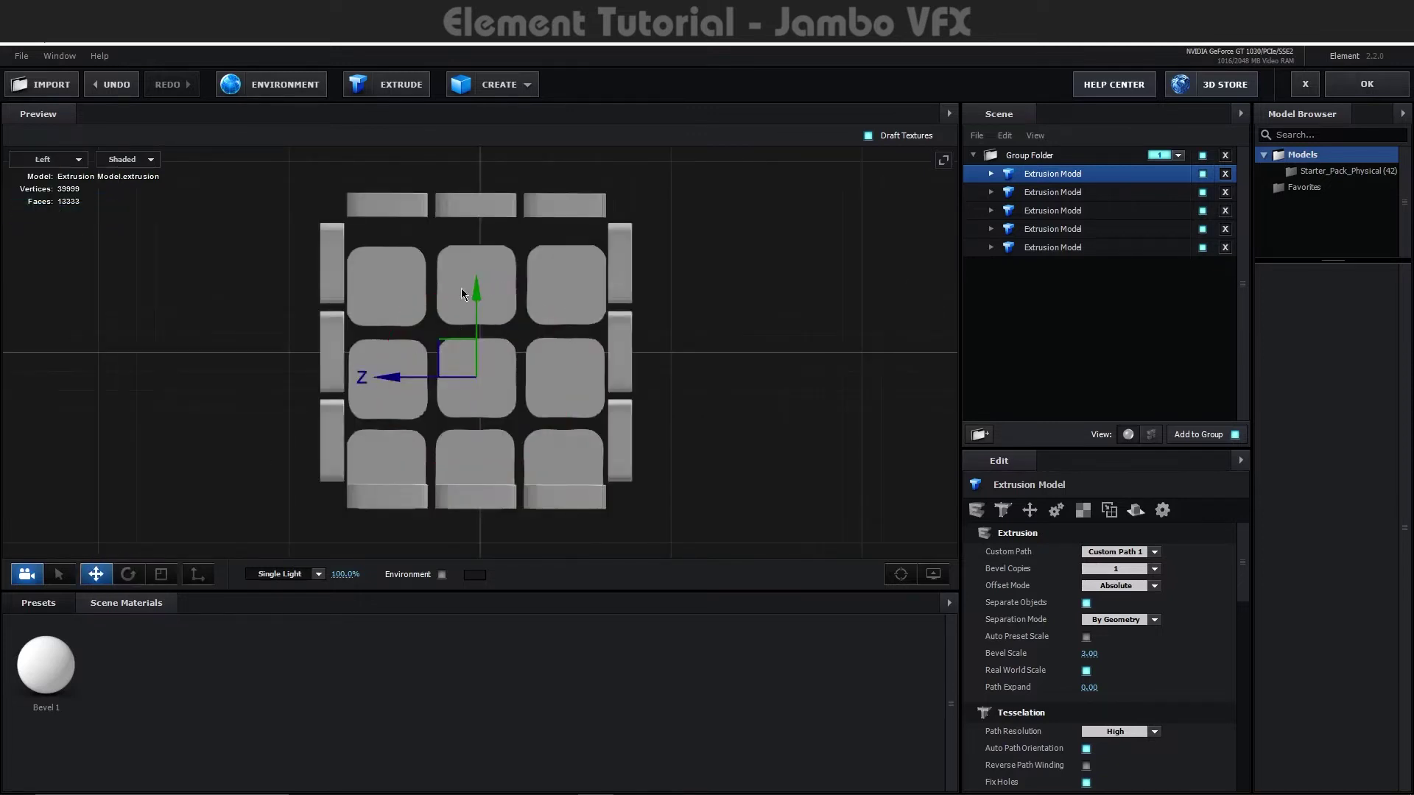
left_click_drag(476, 290, 475, 264)
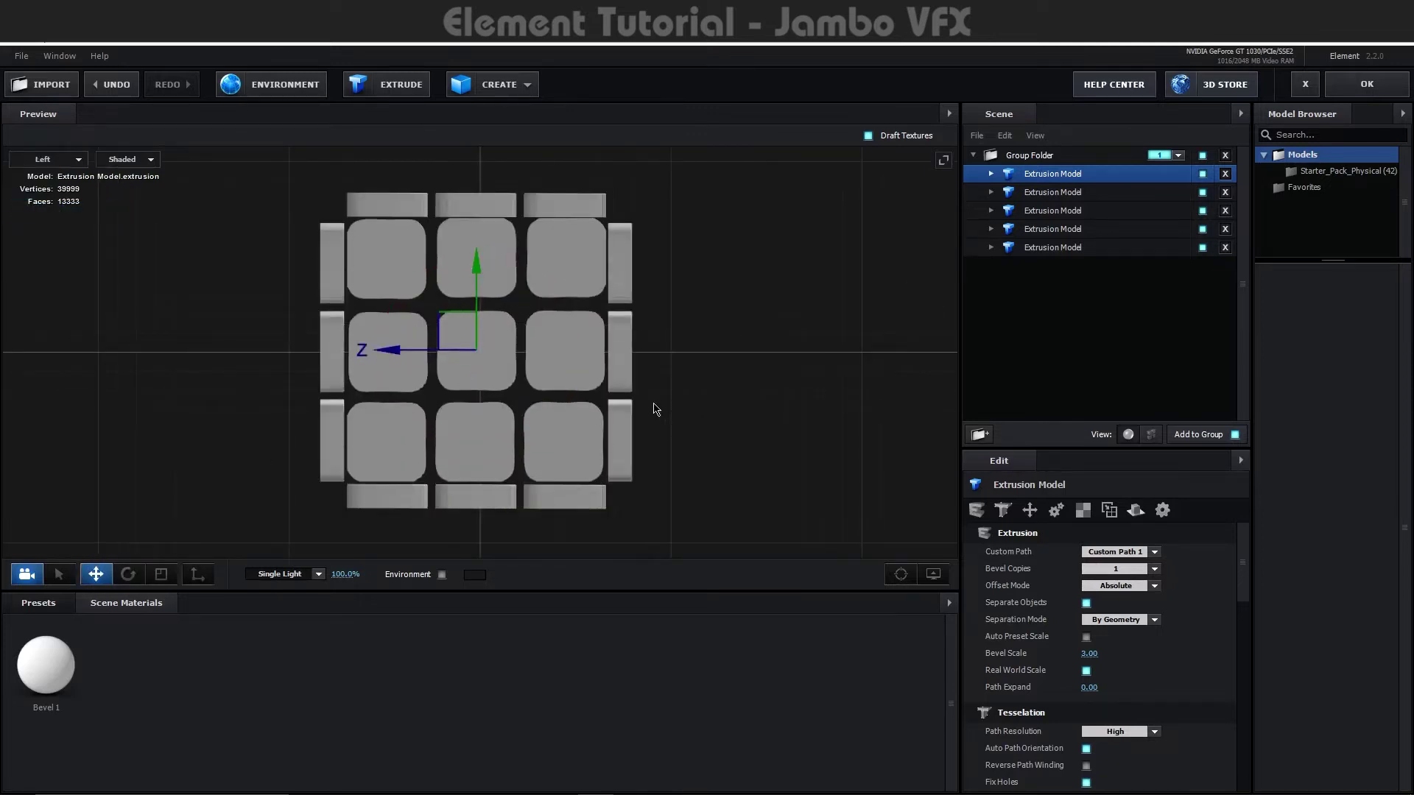
Shift the tile slice right along X in the perspective view.
left_click(49, 159)
left_click(53, 154)
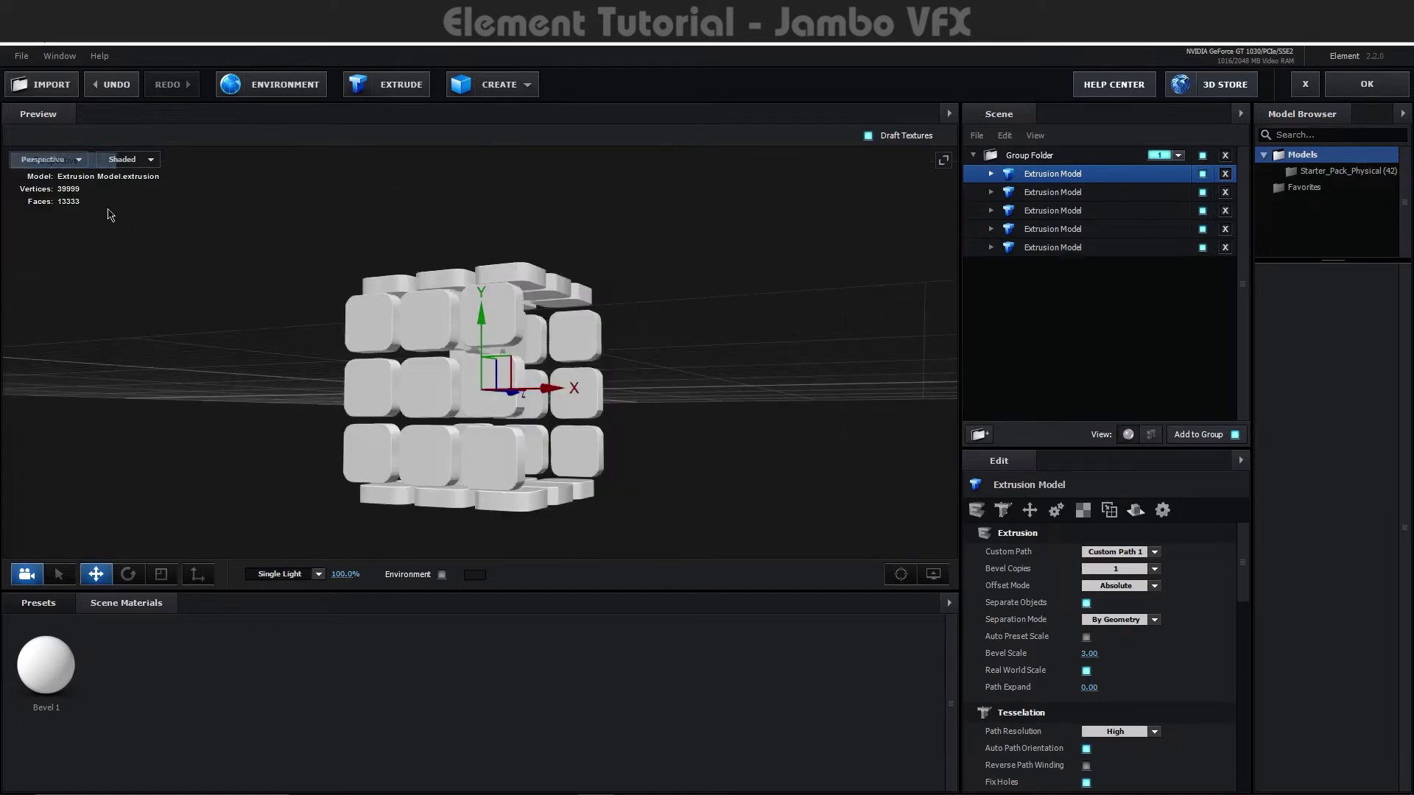
left_click_drag(587, 393, 657, 394)
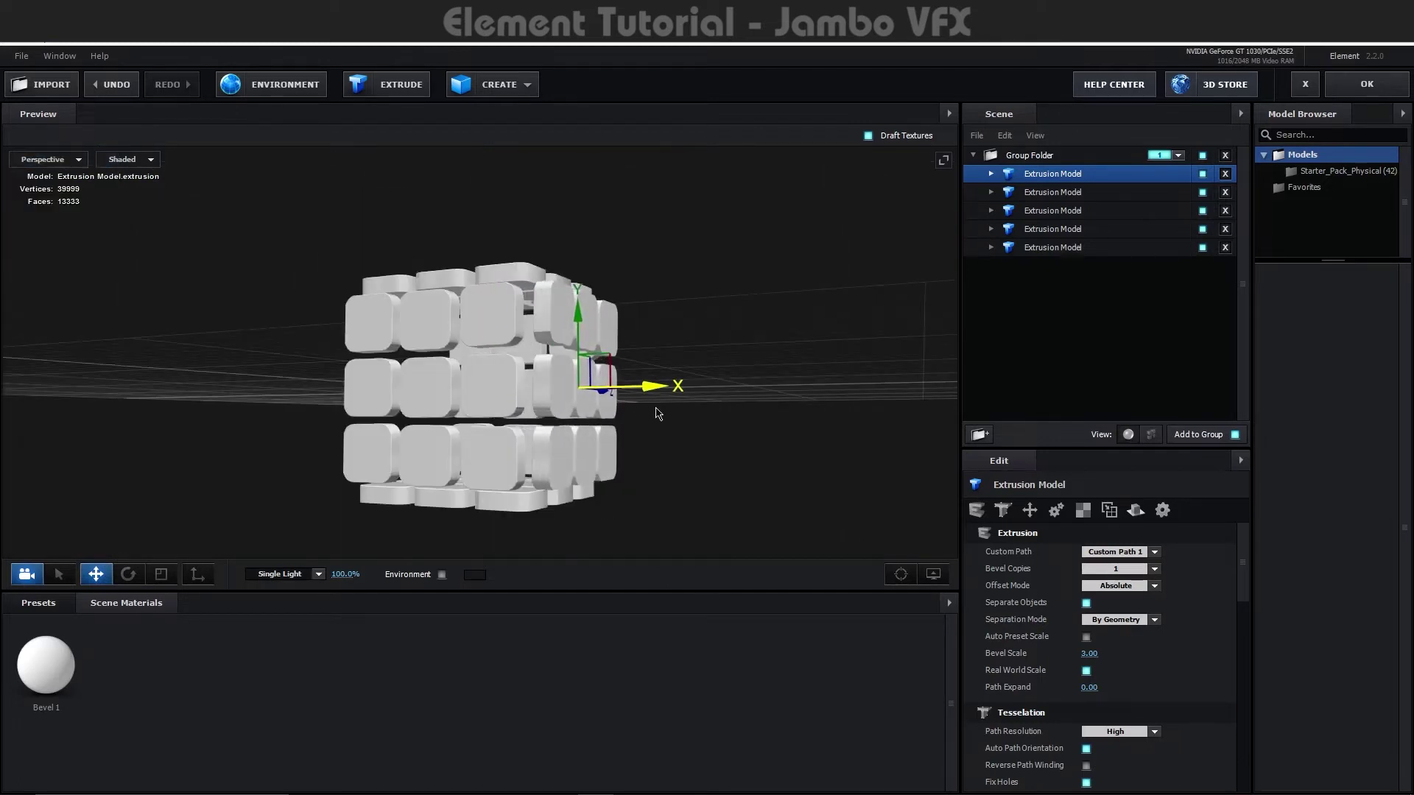
left_click_drag(769, 466, 775, 465)
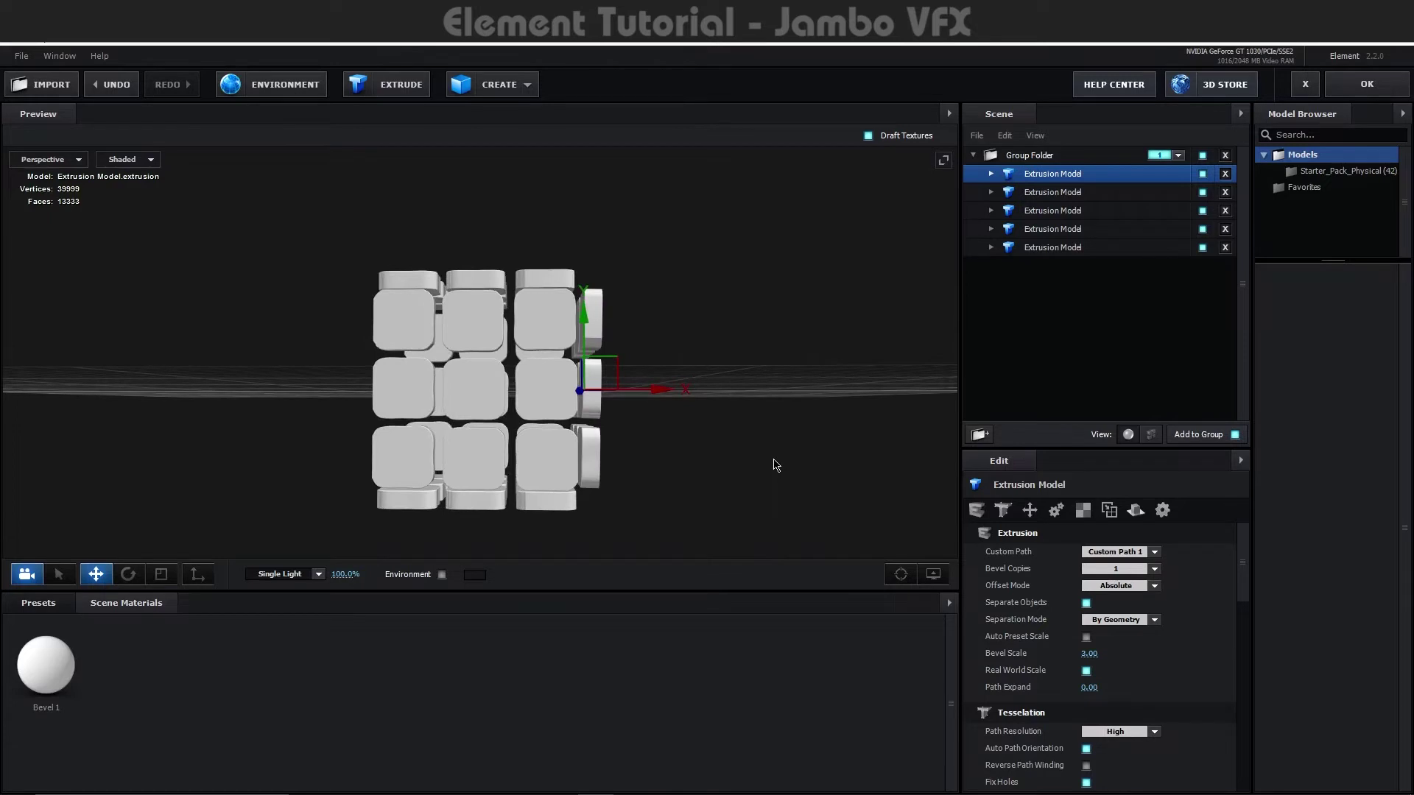
left_click(52, 159)
left_click(41, 208)
In the Front view, rotate the right-side tile pieces and shift them slightly left.
left_click(49, 159)
left_click(57, 226)
left_click(49, 159)
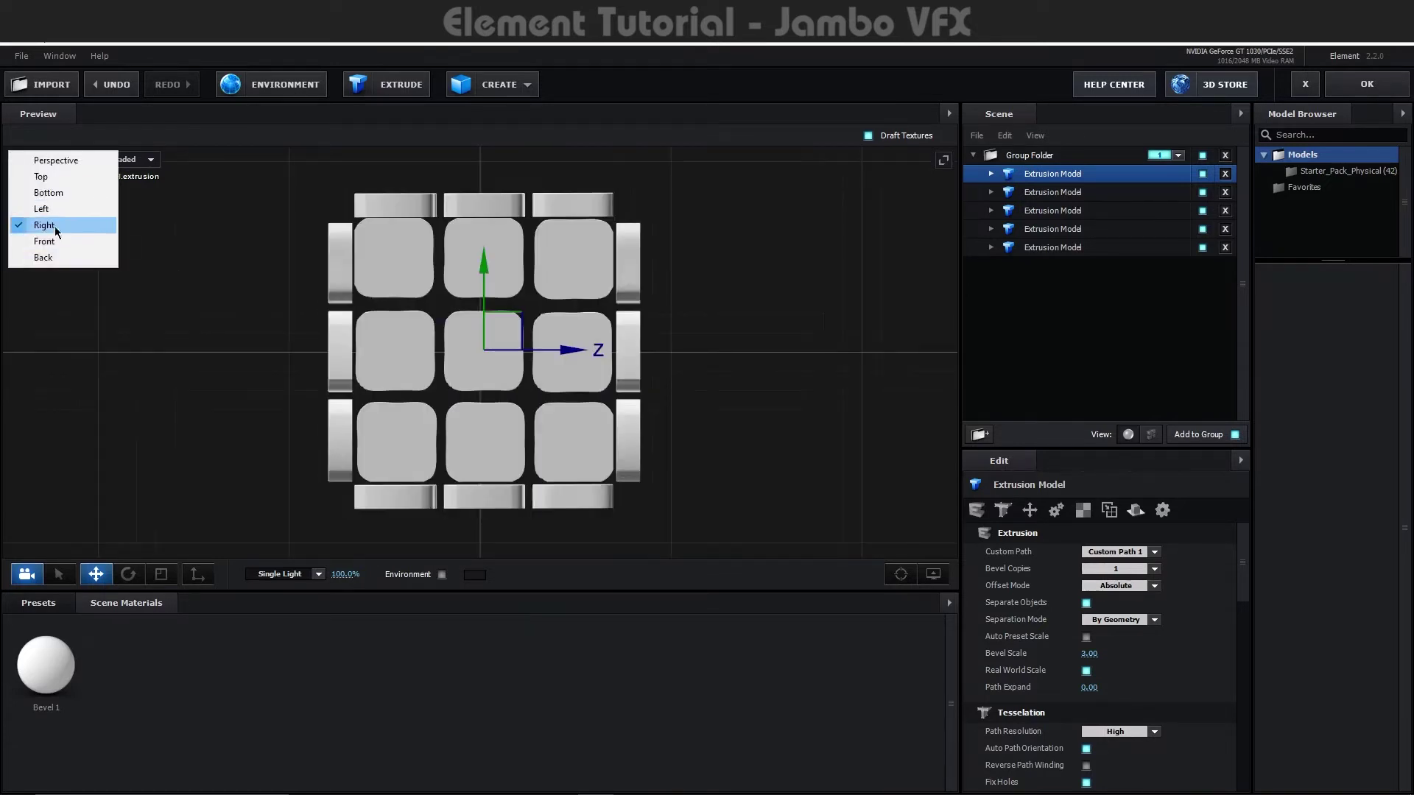
left_click(59, 242)
left_click(161, 574)
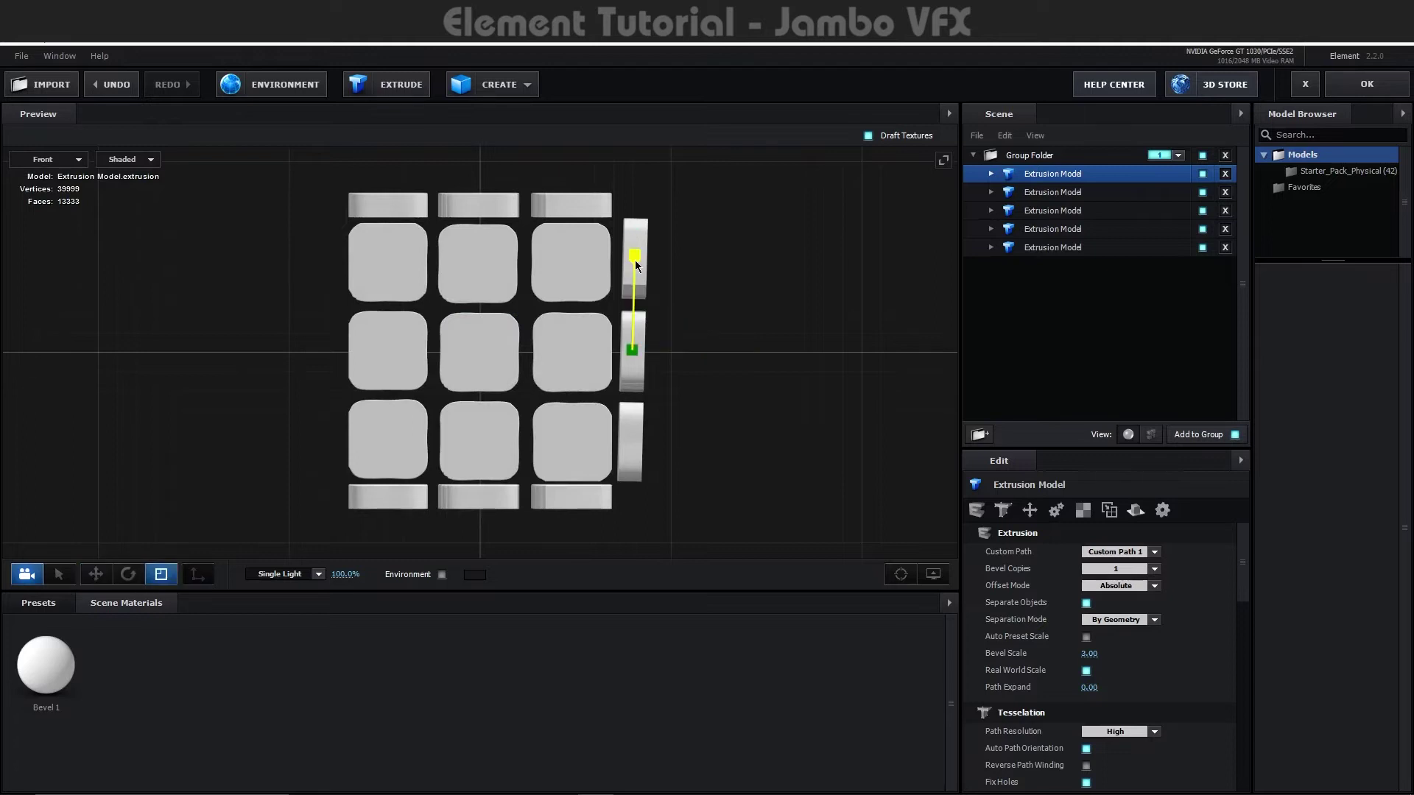
left_click(127, 574)
left_click_drag(666, 265, 668, 268)
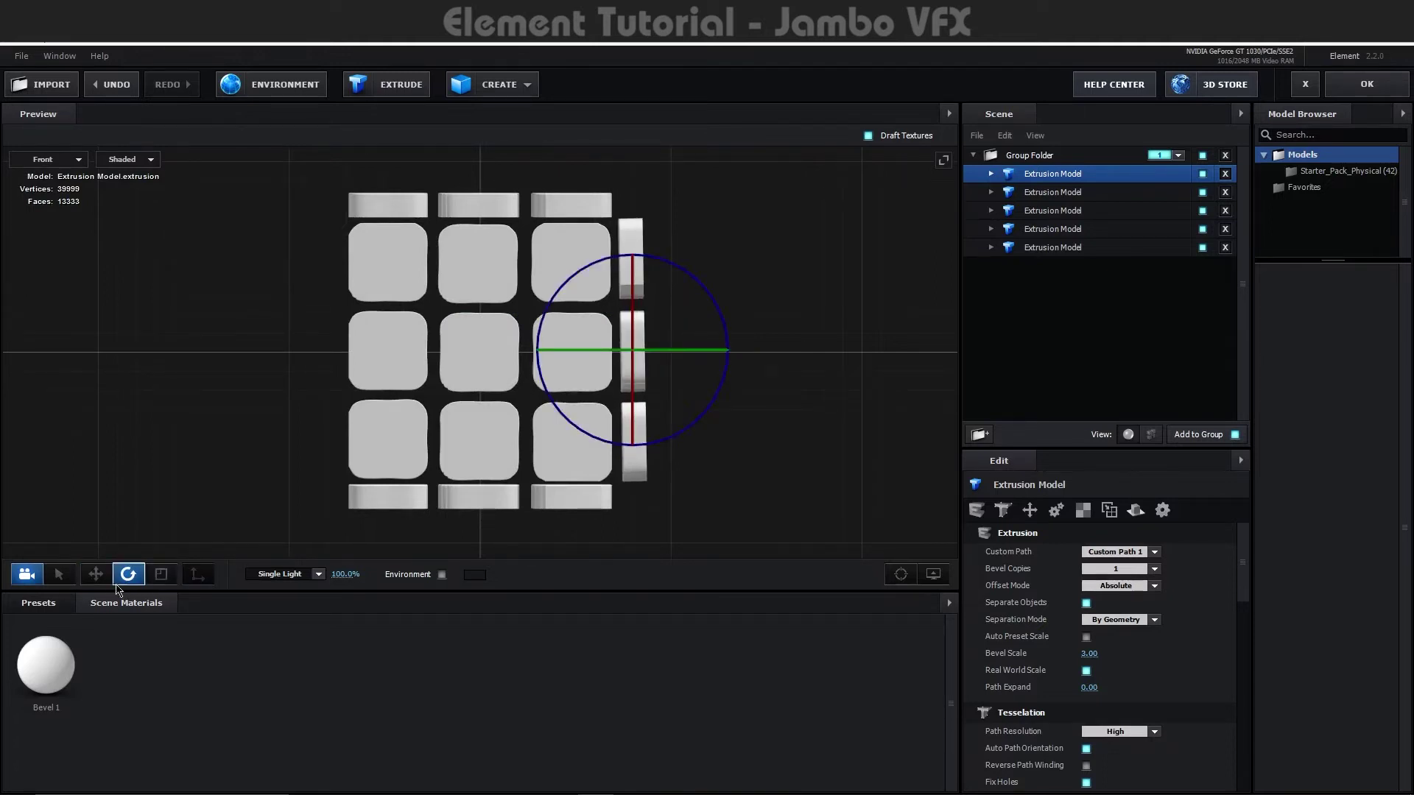
left_click(96, 574)
left_click_drag(722, 354, 716, 355)
key("e")
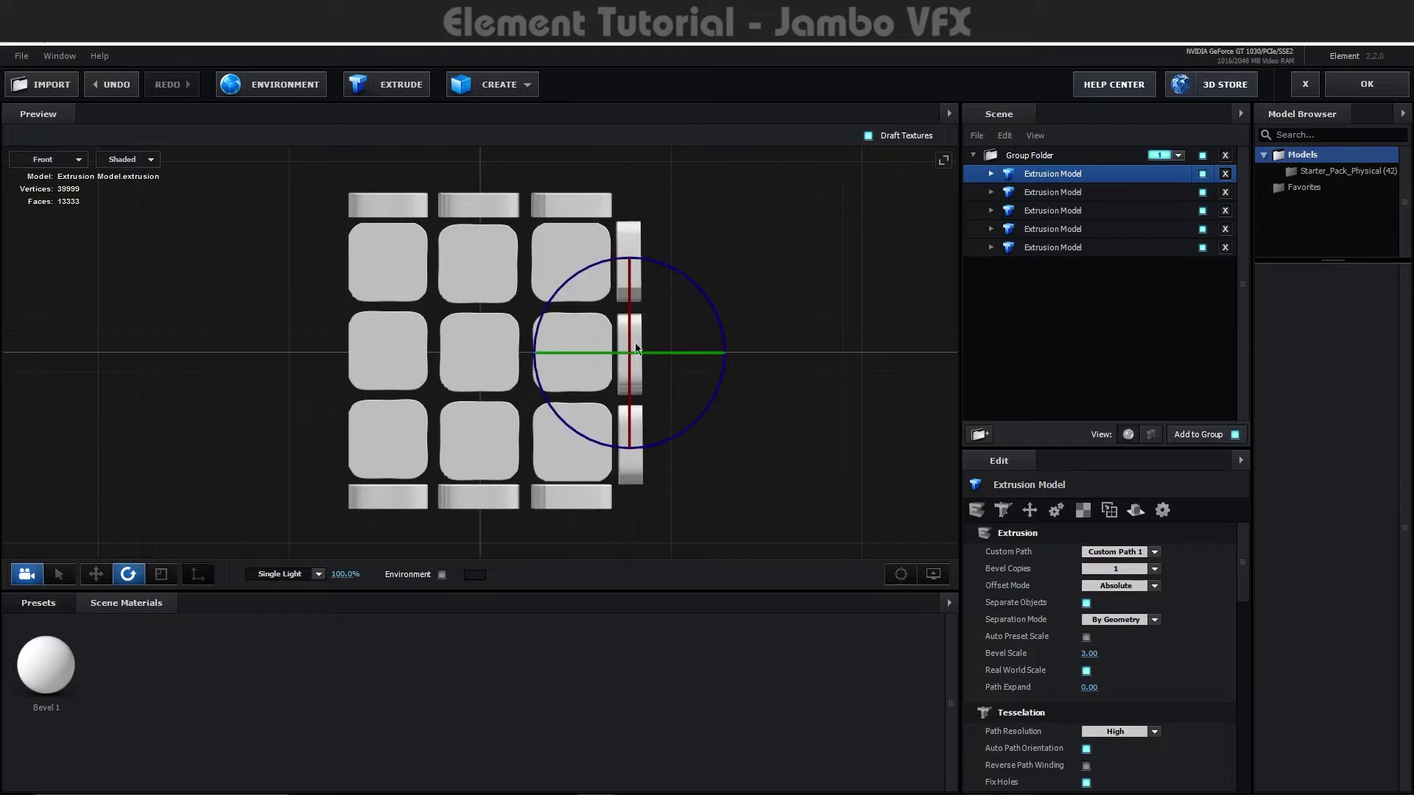
left_click(95, 574)
Duplicate the right-side pieces and move the copy to the cube's left side.
key("ctrl+d")
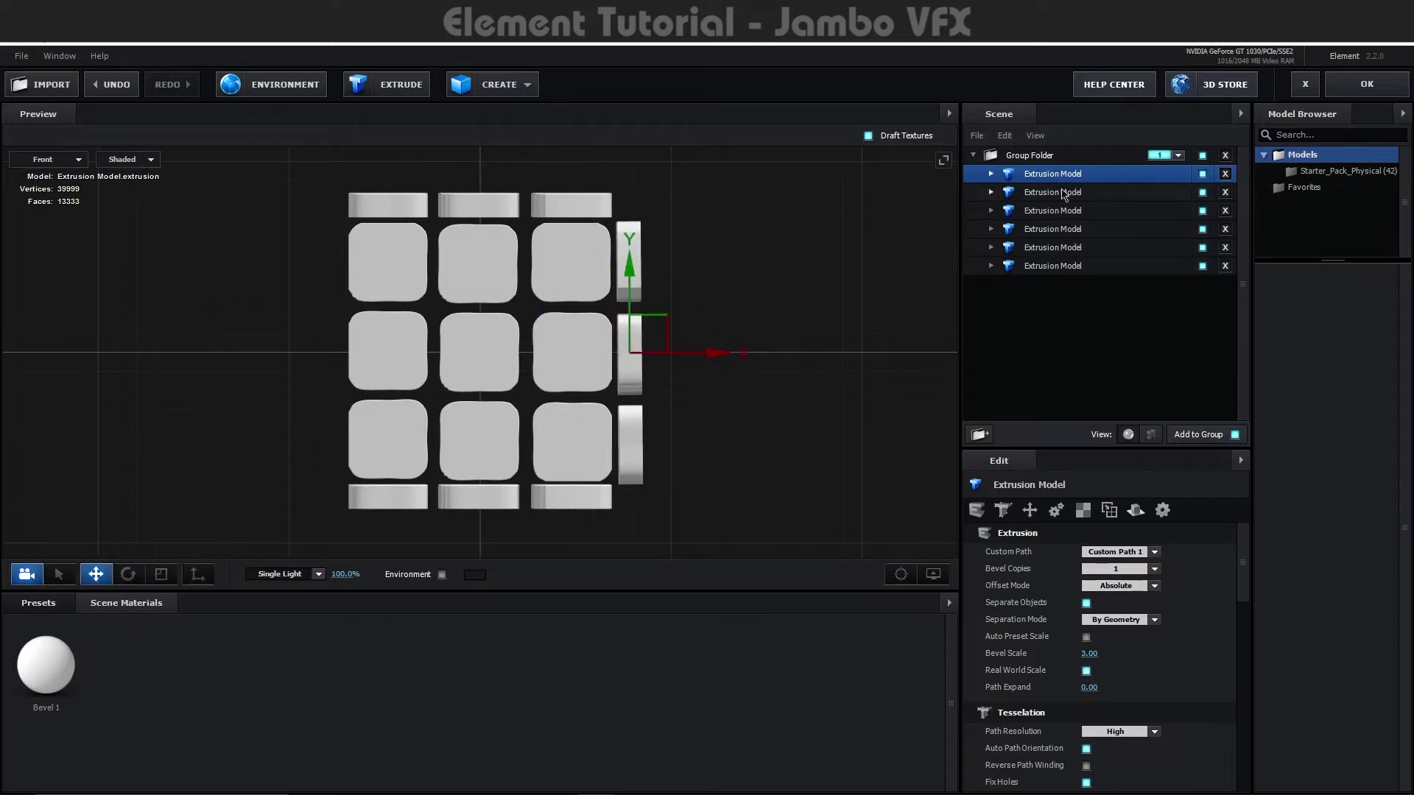
left_click_drag(716, 355, 416, 359)
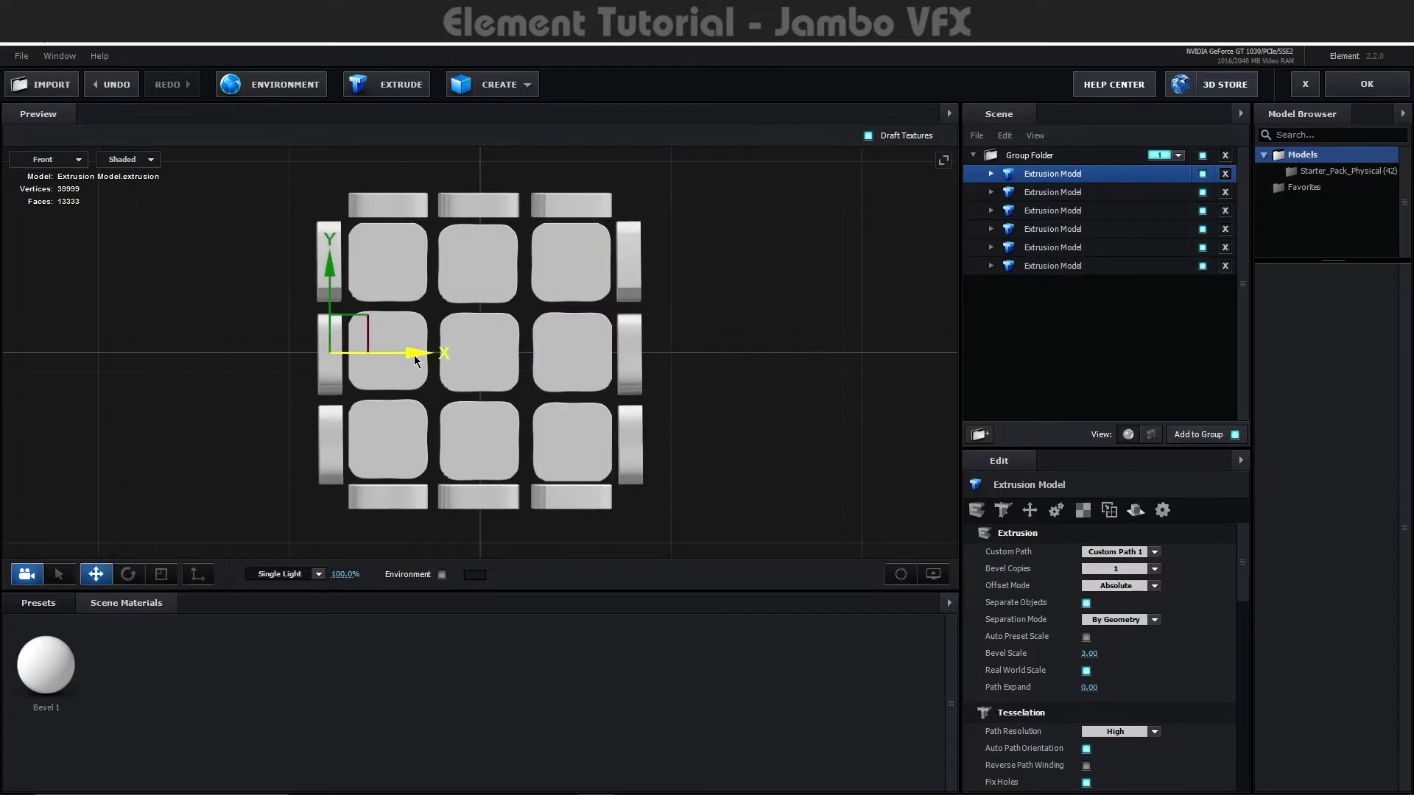
left_click(48, 159)
left_click(44, 175)
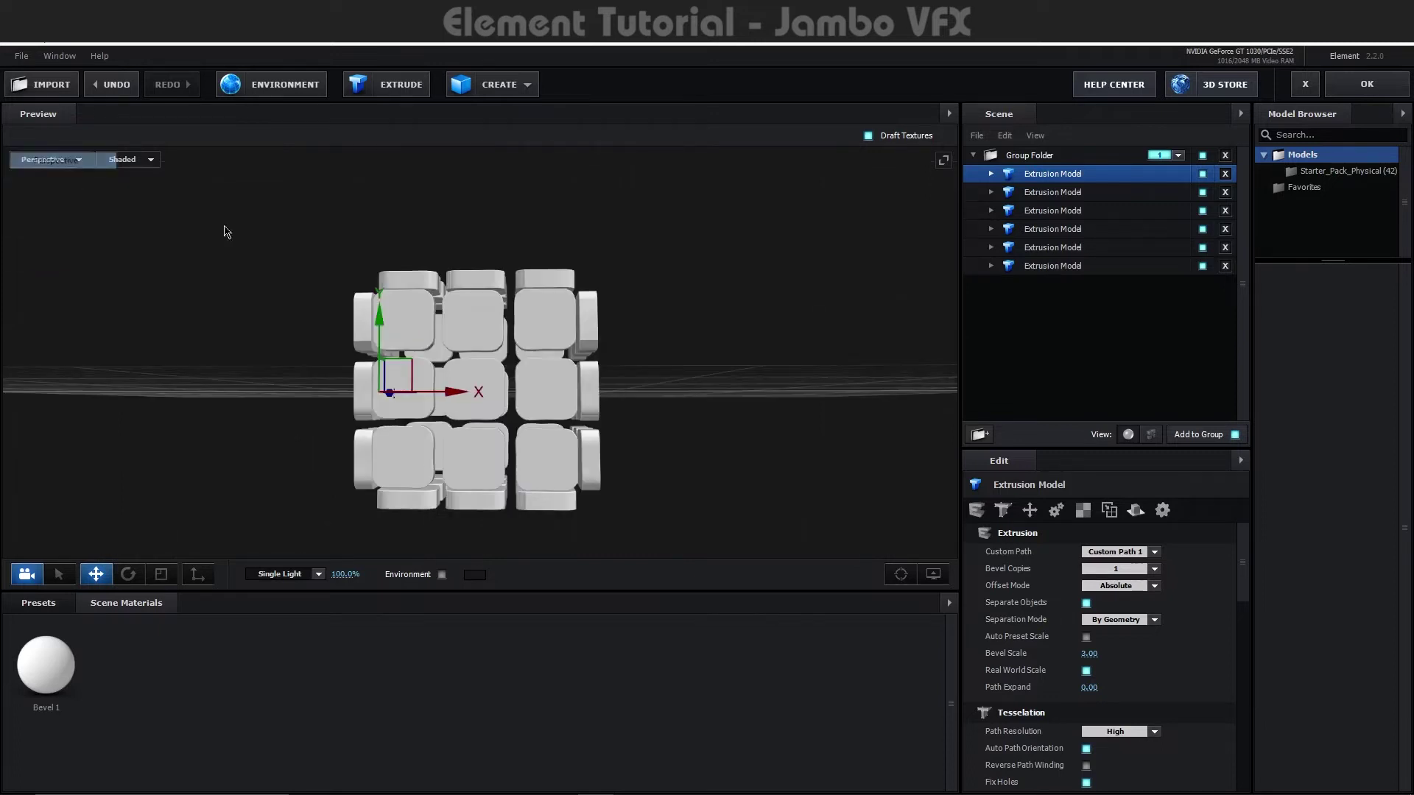
mouse_move(628, 415)
left_mouse_down()
mouse_move(536, 355)
mouse_move(653, 382)
mouse_move(662, 404)
mouse_move(646, 388)
left_mouse_up()
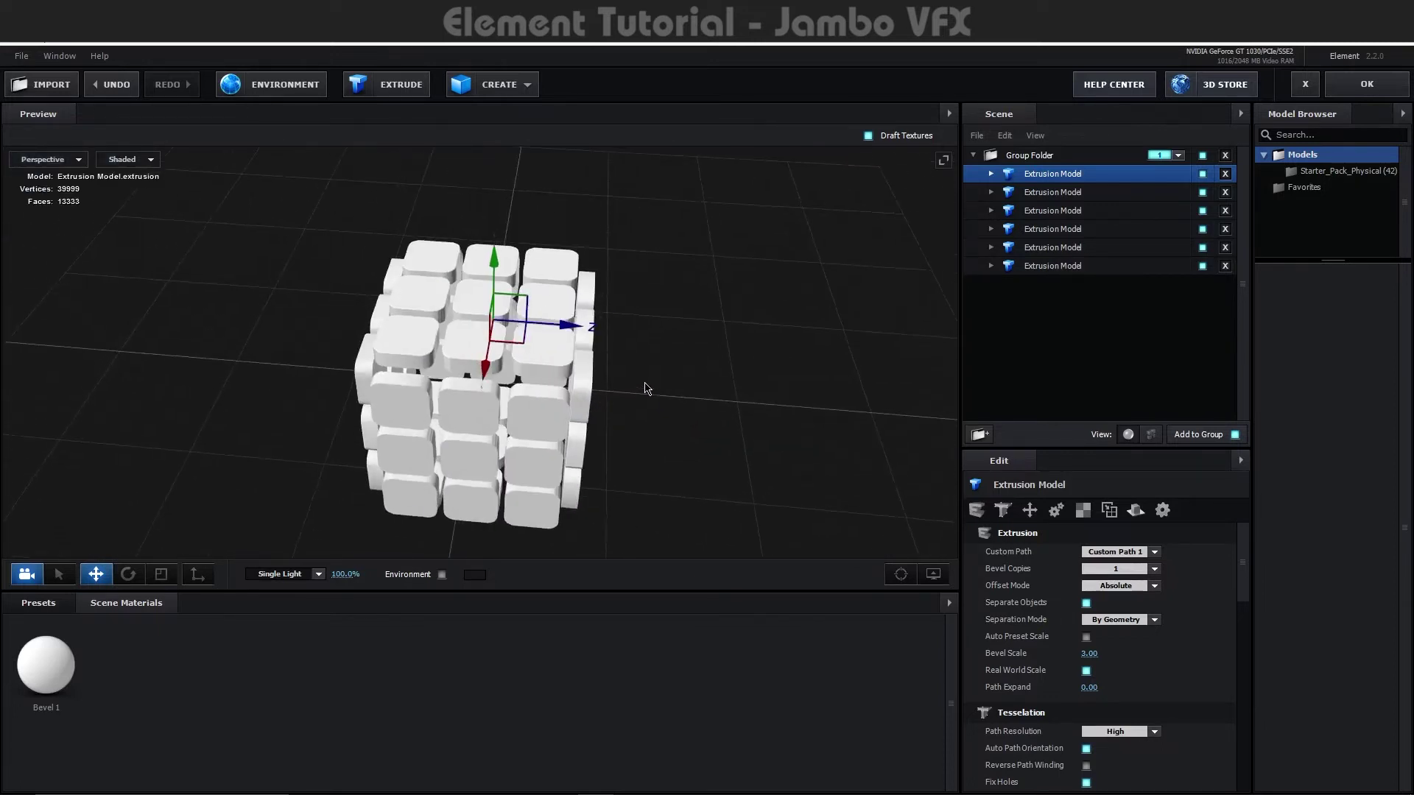
Add a Box Model and scale it to 156% to enclose the tiles.
left_click(519, 86)
left_click(465, 117)
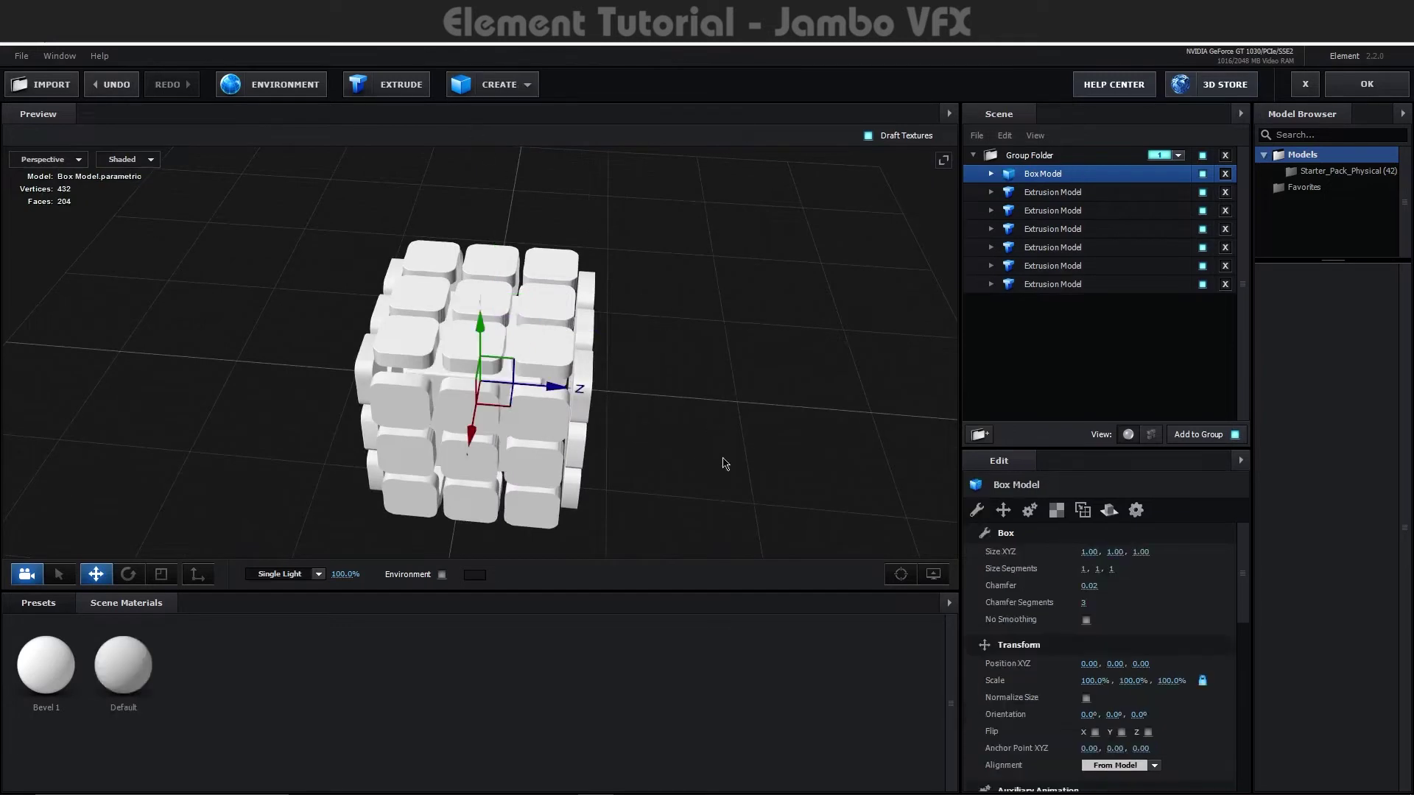
left_click_drag(1094, 684, 1171, 680)
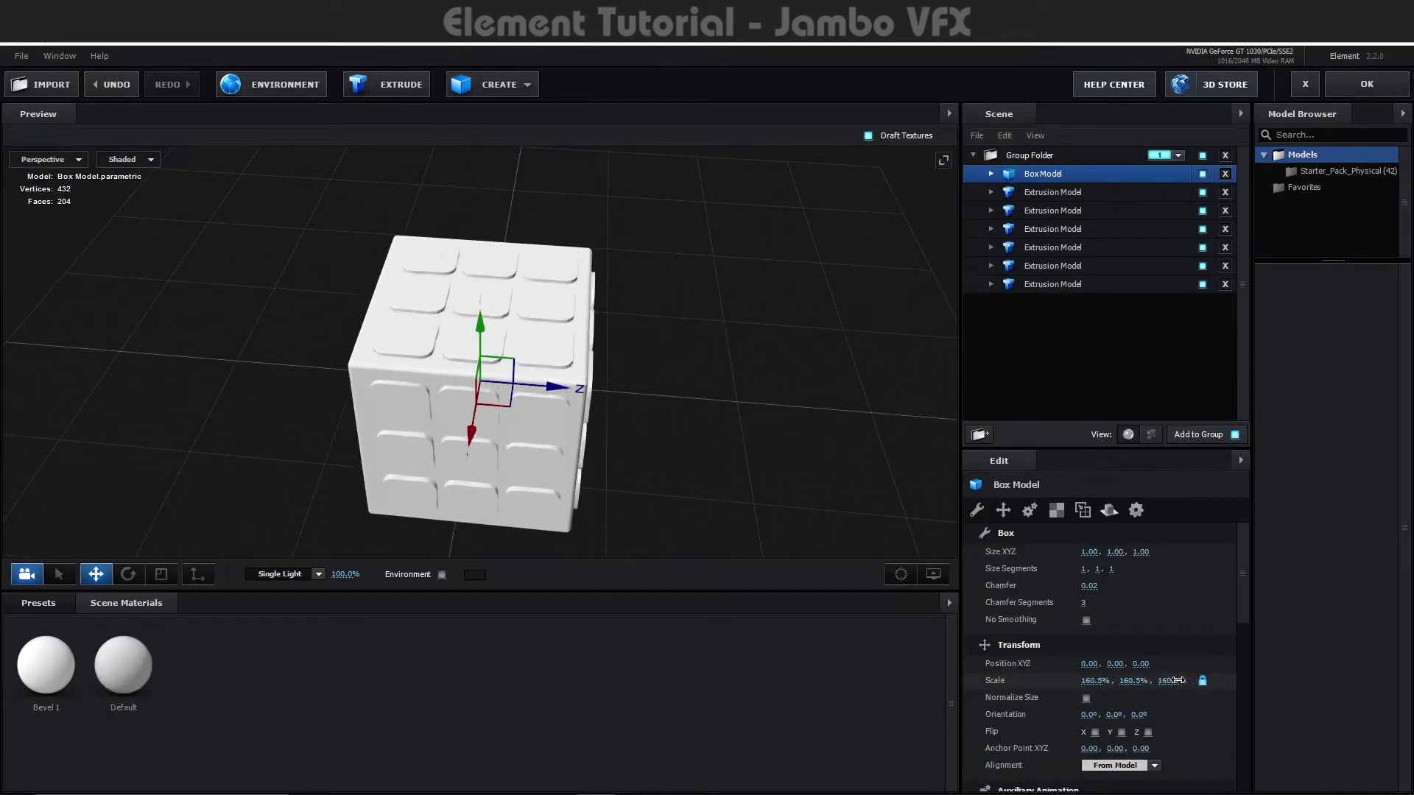
mouse_move(685, 398)
left_mouse_down()
mouse_move(558, 361)
mouse_move(576, 466)
mouse_move(528, 483)
left_mouse_up()
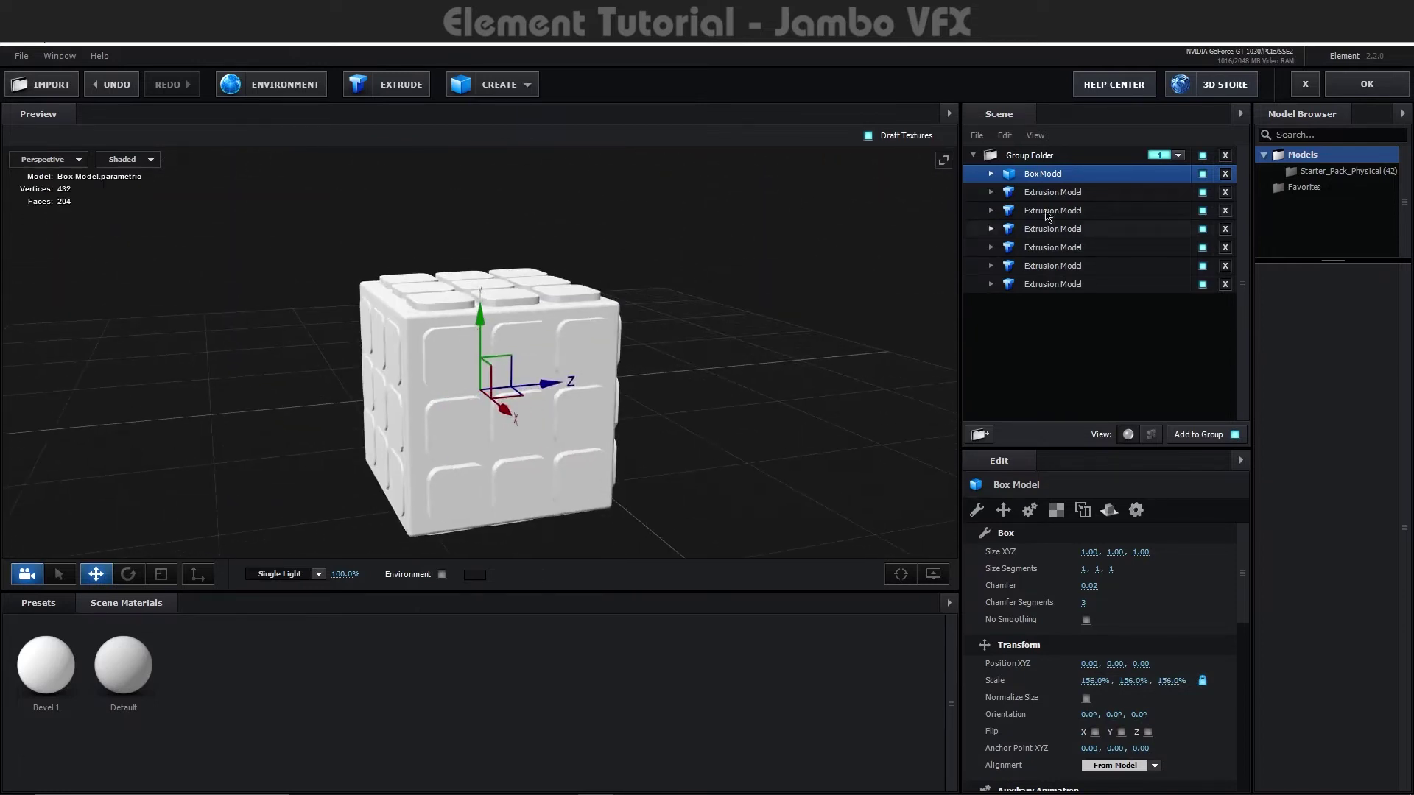
Make the box's Default material black with a Glossiness of 10.
left_click(990, 174)
left_click(1058, 192)
left_click(1038, 736)
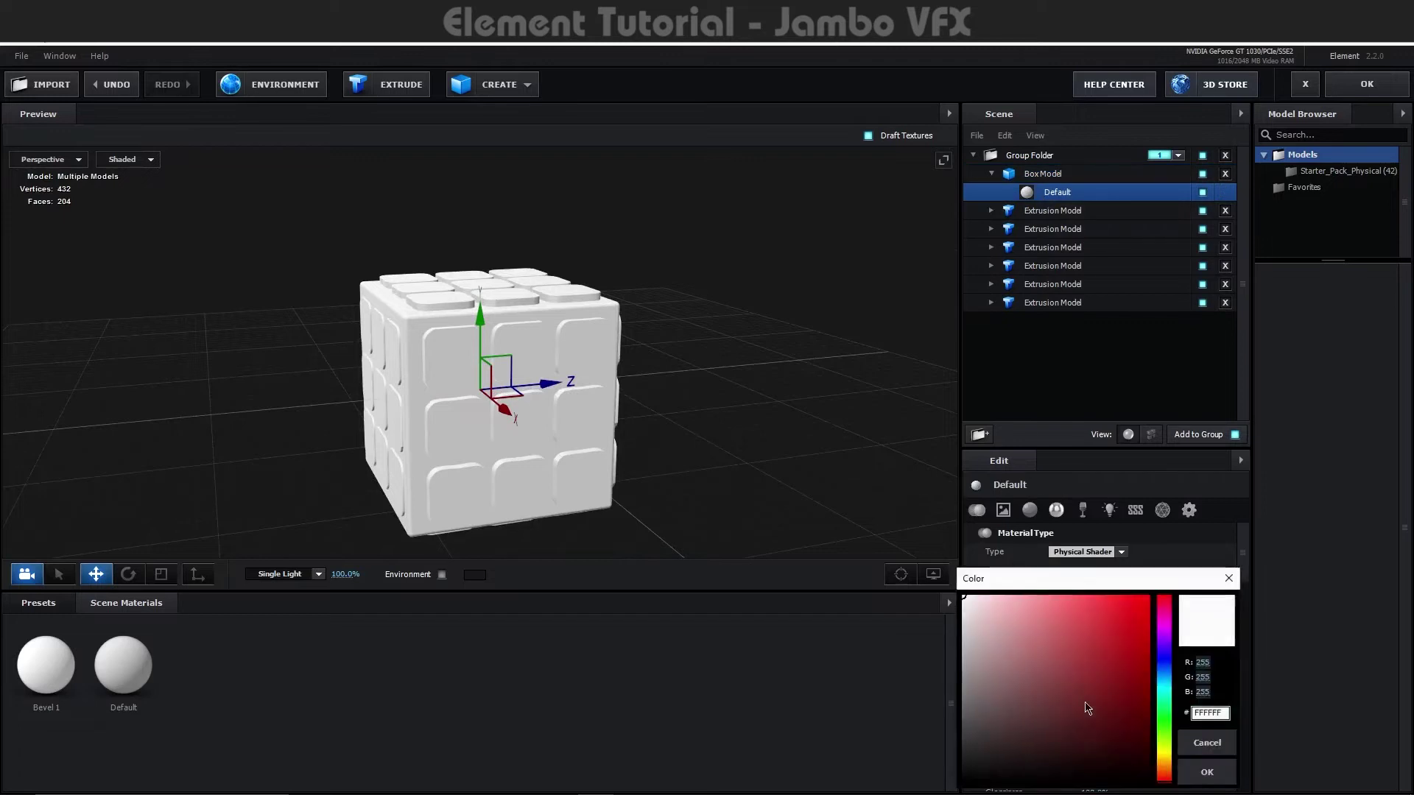
scroll(1170, 764, "down", 3)
scroll(1134, 656, "up", 1)
left_click_drag(1093, 587, 1042, 594)
left_click(1093, 587)
type("10")
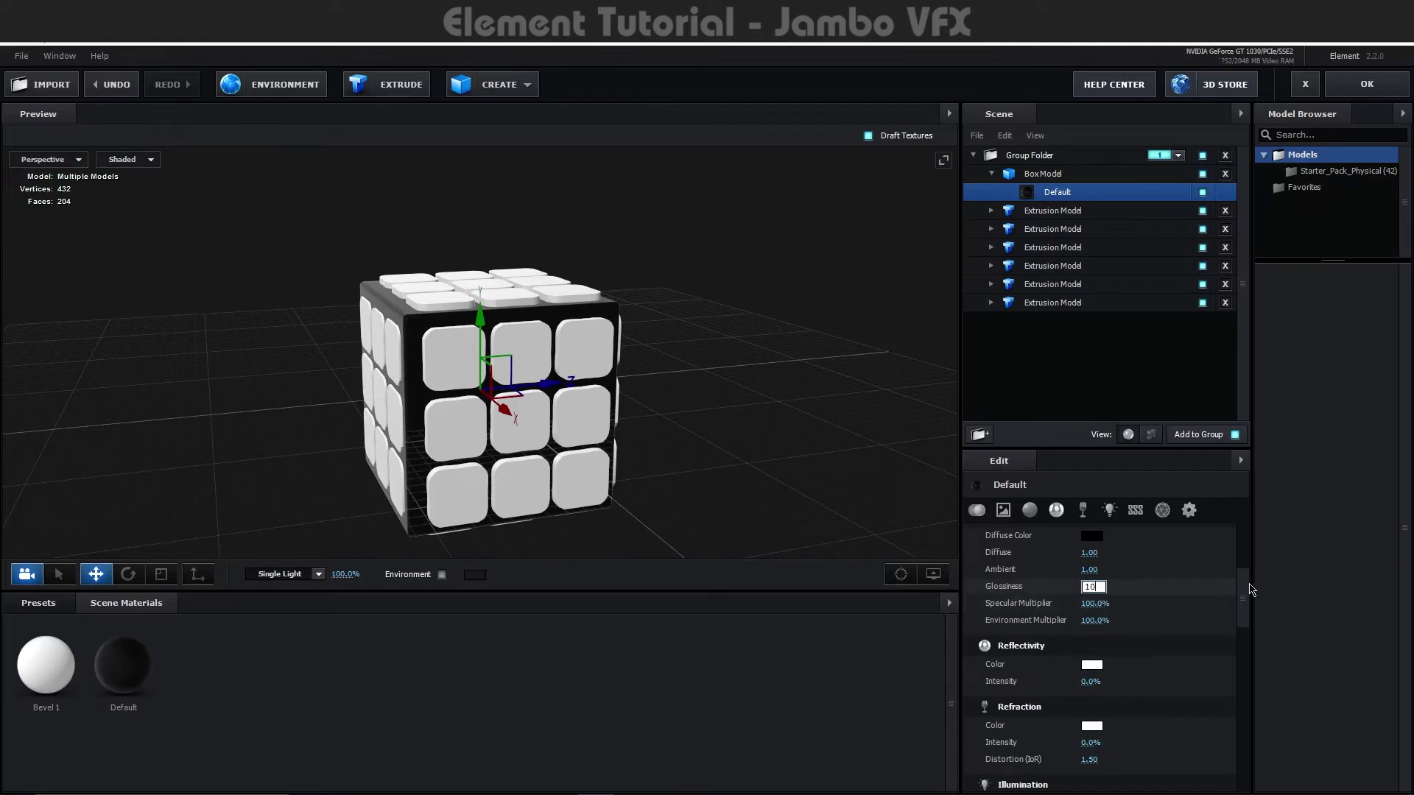
key("Return")
scroll(1179, 646, "up", 3)
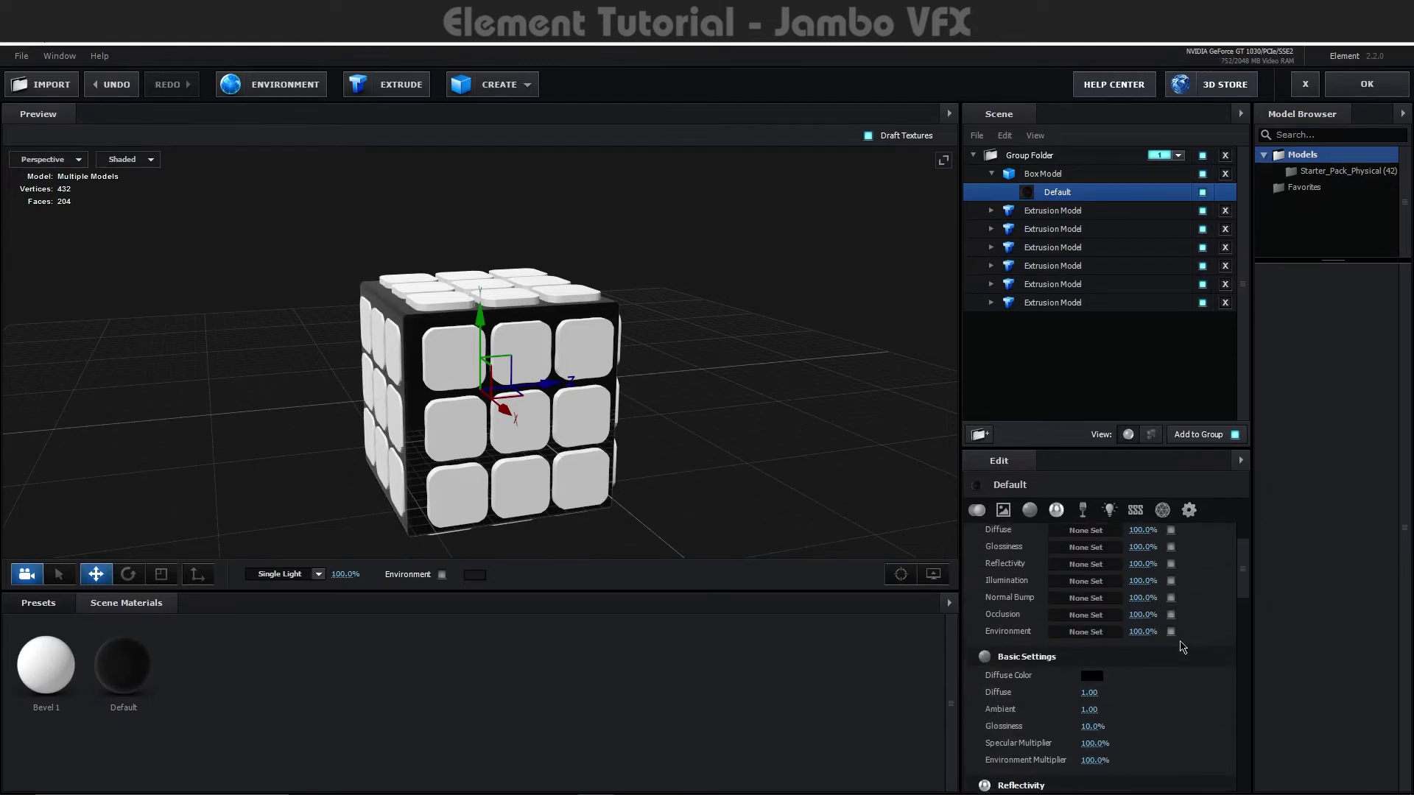
scroll(1188, 650, "down", 2)
Raise the Box Model's Chamfer from 0.02 to 0.06.
left_click(1043, 174)
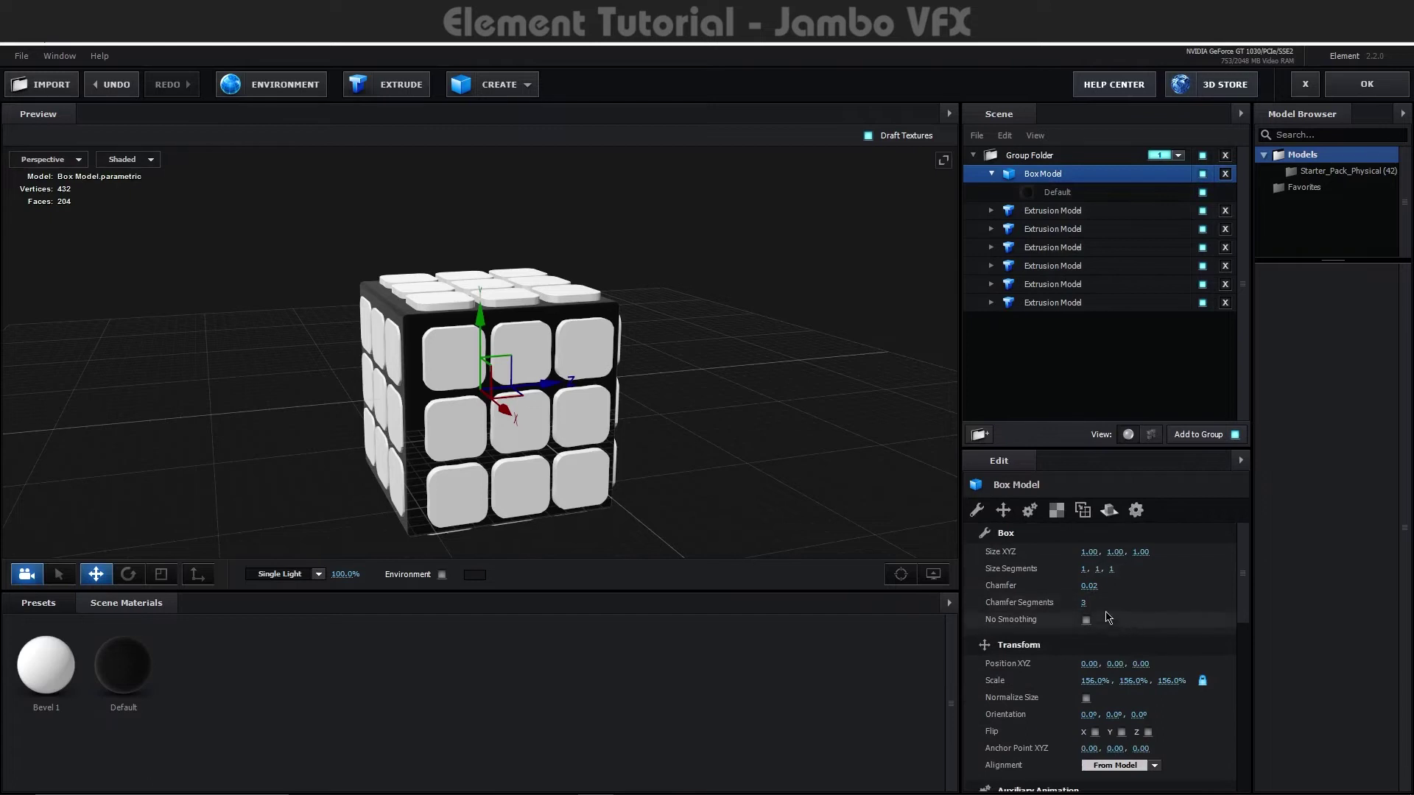
left_click_drag(1083, 589, 1096, 590)
mouse_move(734, 448)
left_mouse_down()
mouse_move(705, 464)
mouse_move(751, 471)
left_mouse_up()
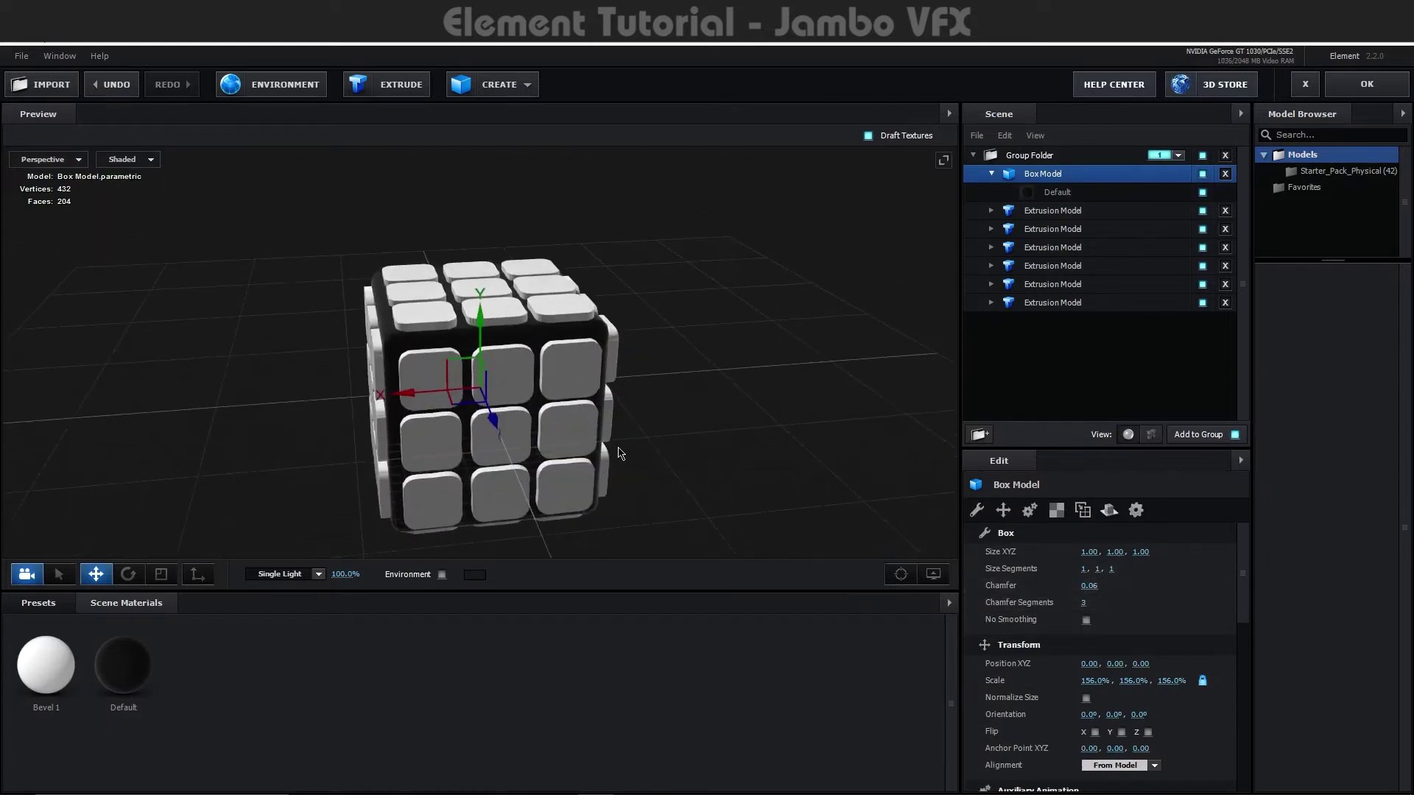
left_click(992, 211)
Give the Bevel 1 tile material a bright red diffuse colour and 10% Glossiness.
left_click(1057, 229)
scroll(1127, 725, "down", 3)
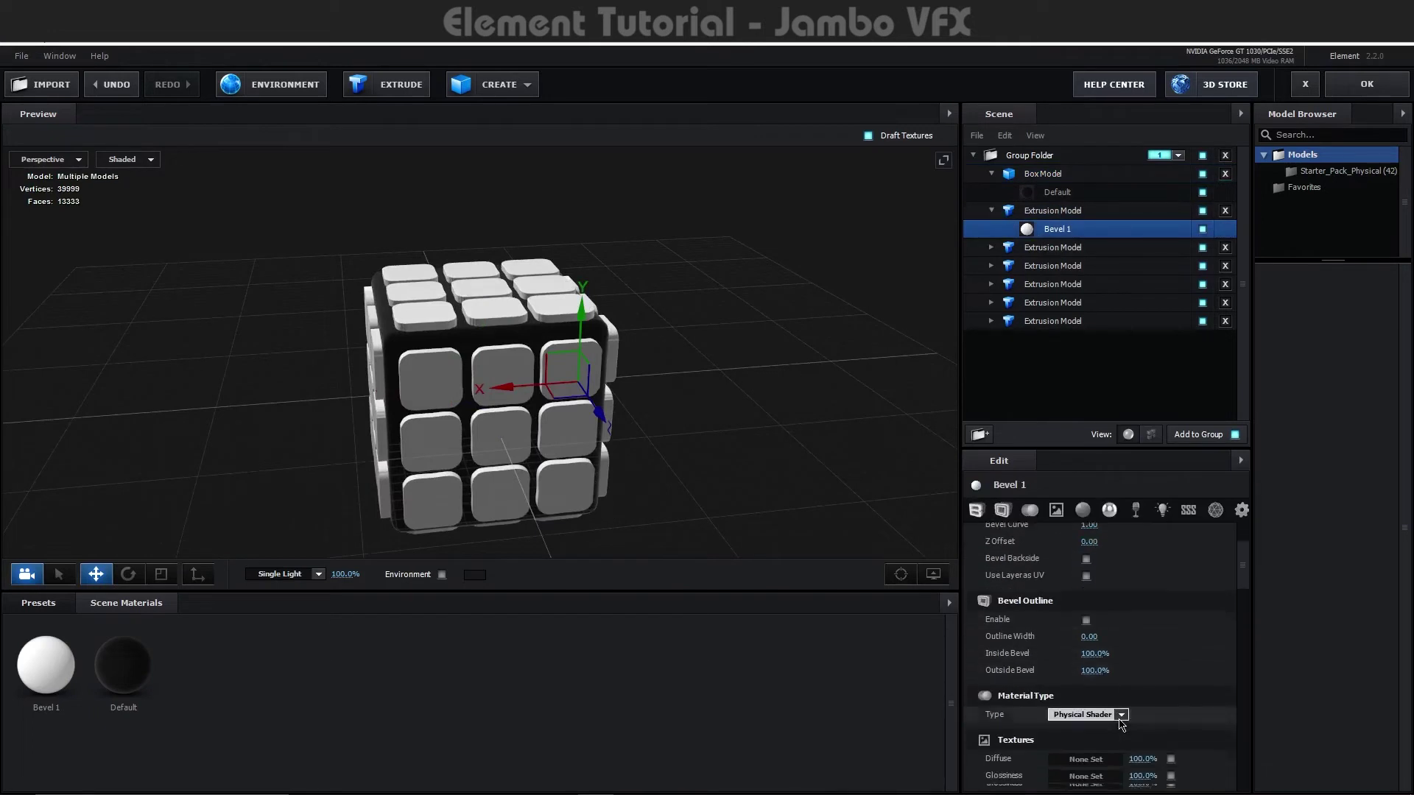
scroll(1101, 521, "up", 3)
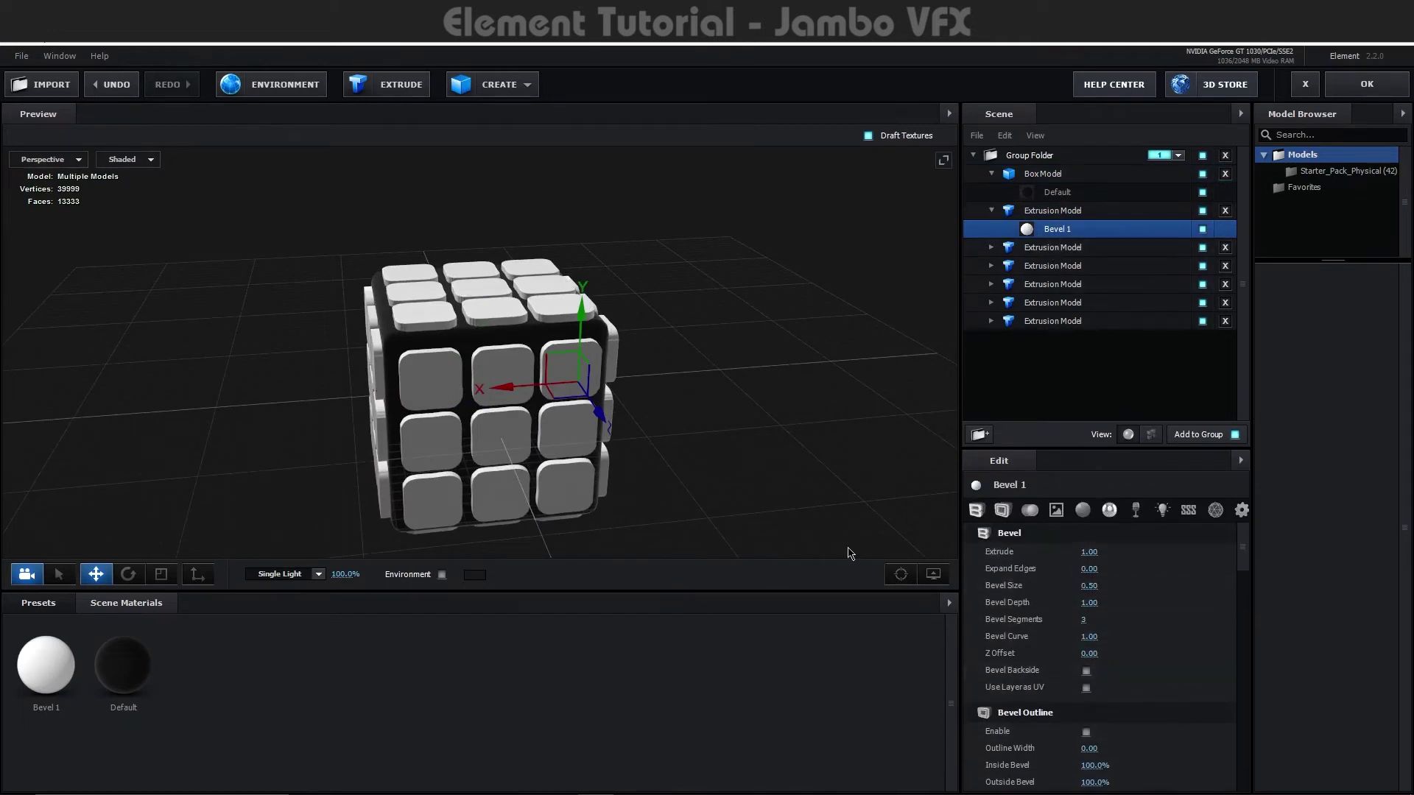
left_click(54, 675)
left_click(1093, 692)
left_click(1140, 668)
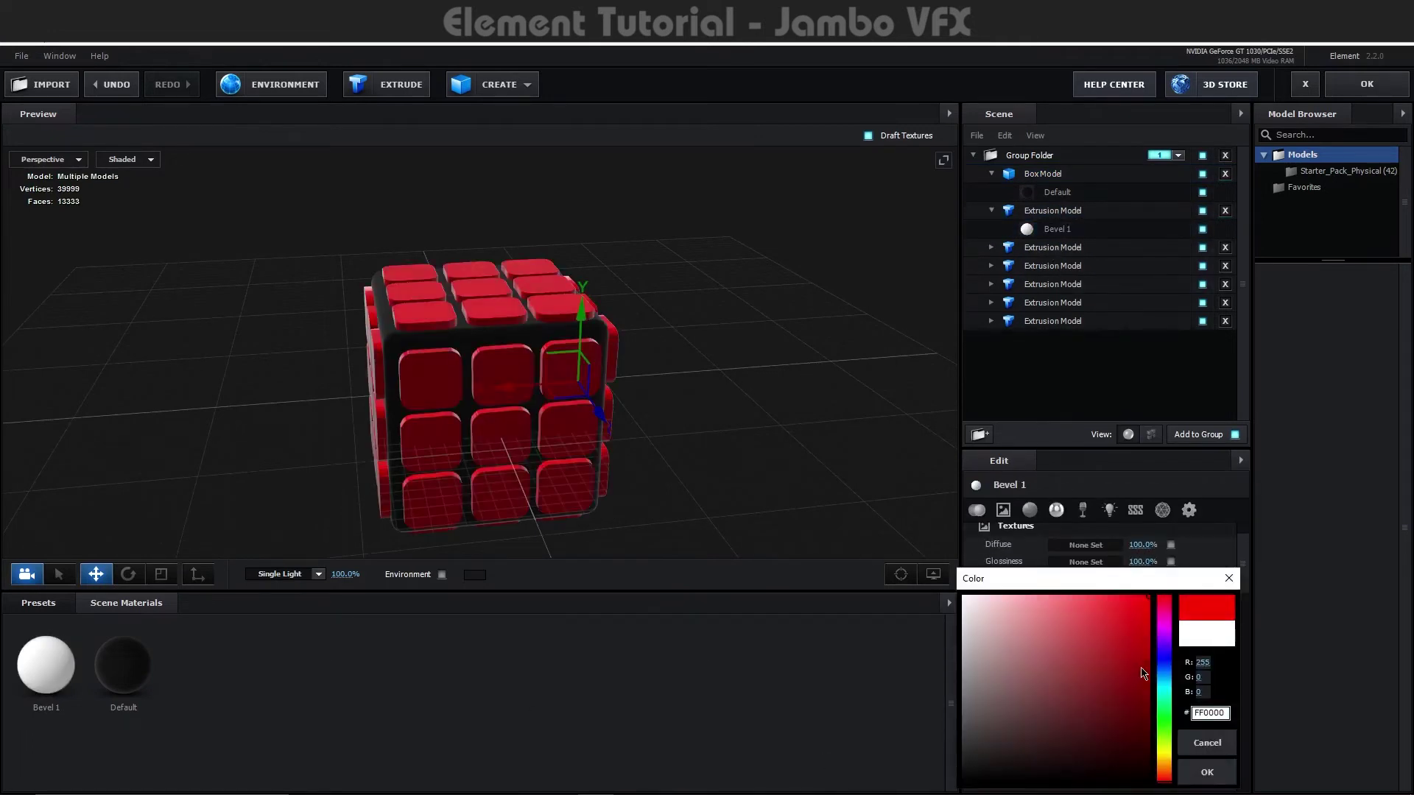
left_click_drag(1140, 669, 1146, 643)
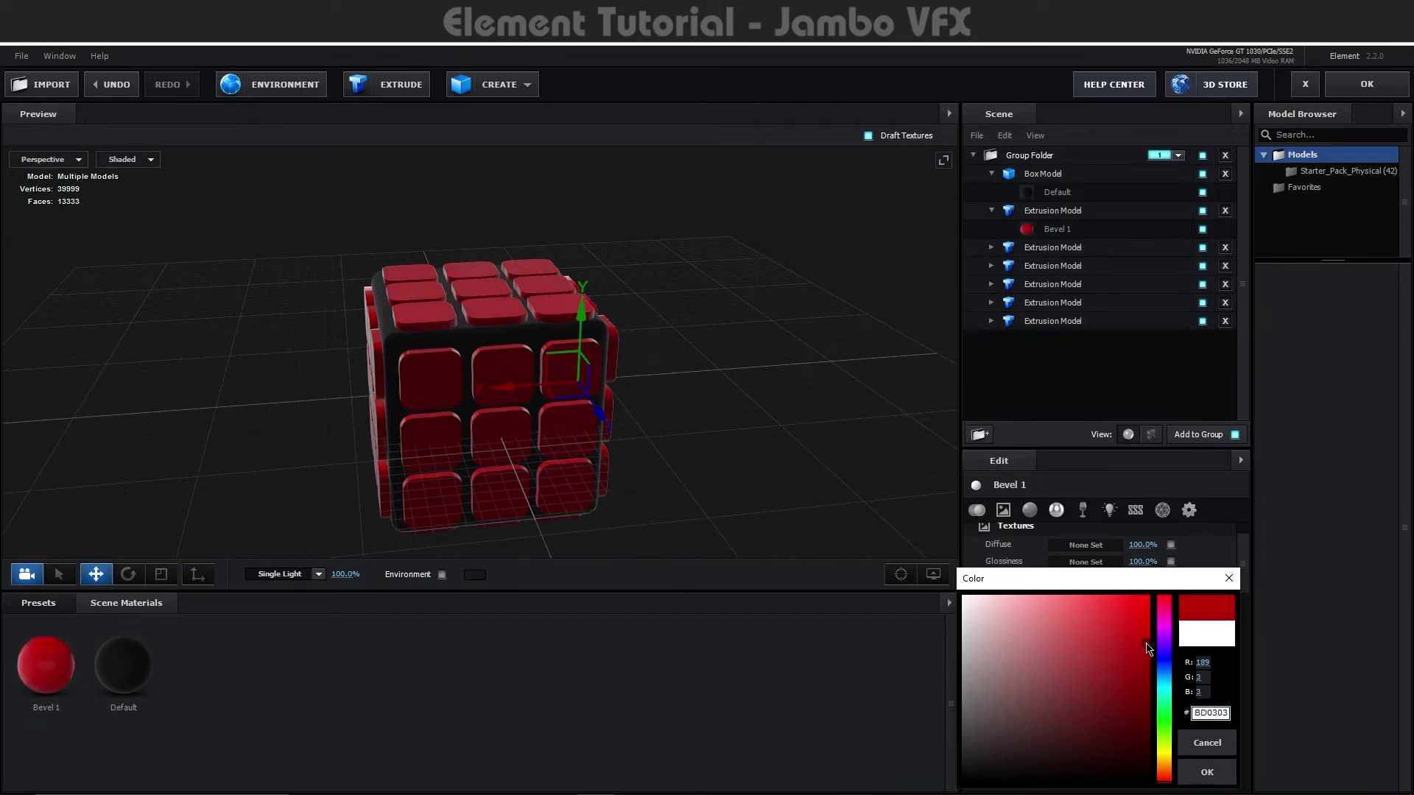
left_click(1208, 773)
left_click(1093, 741)
type("10")
key("Return")
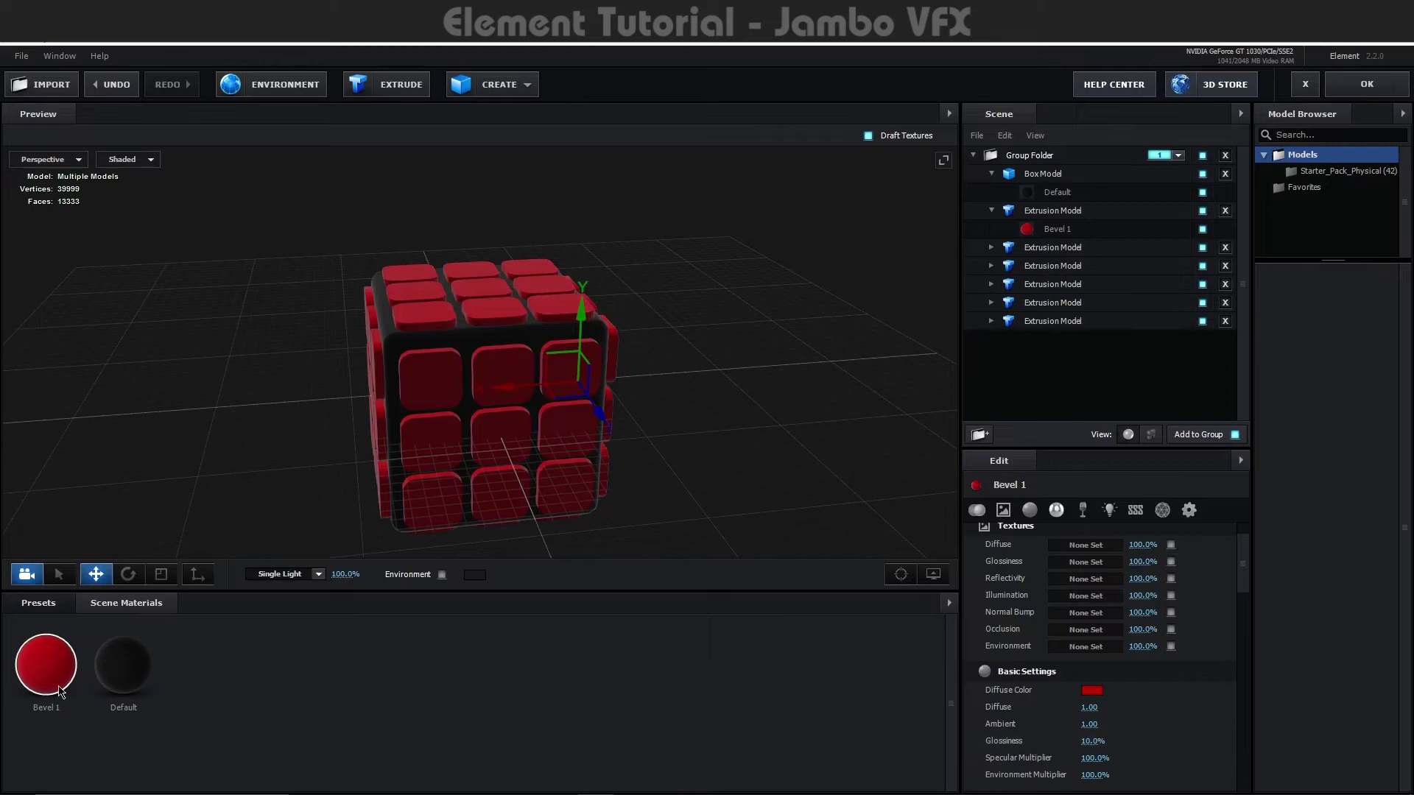
left_click(128, 679)
Duplicate the Default material, make the copy deep blue, and apply it to the second extrusion model.
right_click(128, 678)
left_click(158, 571)
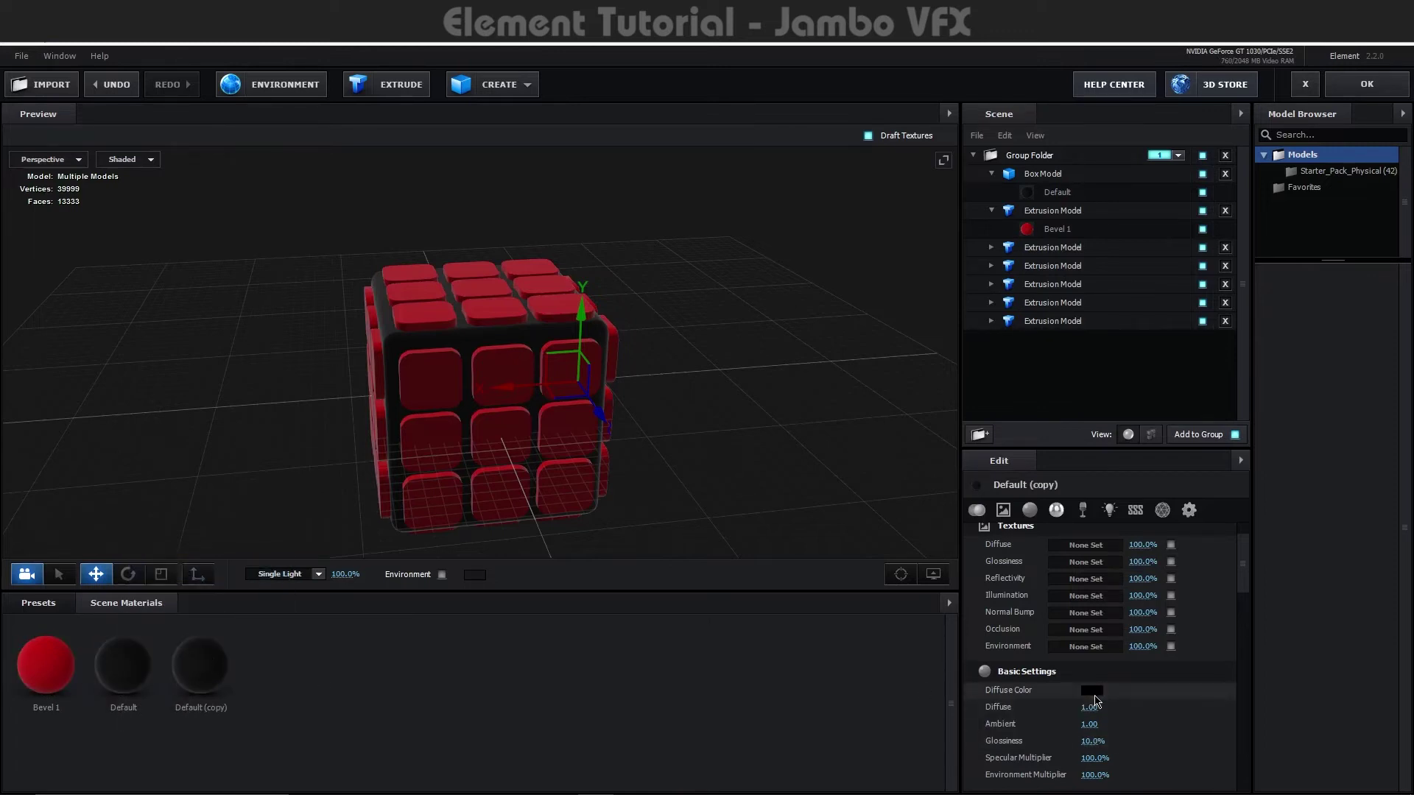
left_click(1093, 692)
left_click(1164, 661)
left_click(1138, 642)
left_click(1143, 643)
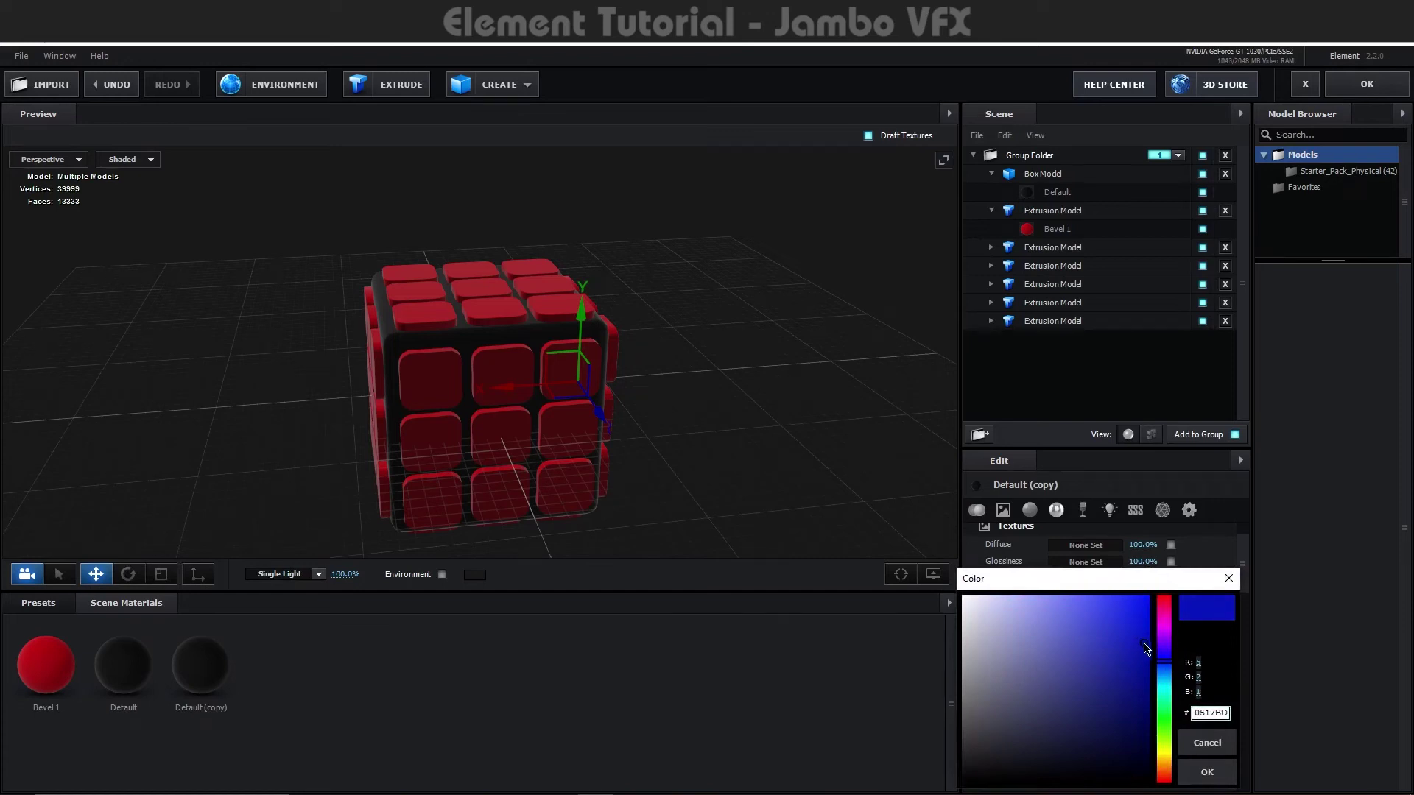
left_click(1207, 772)
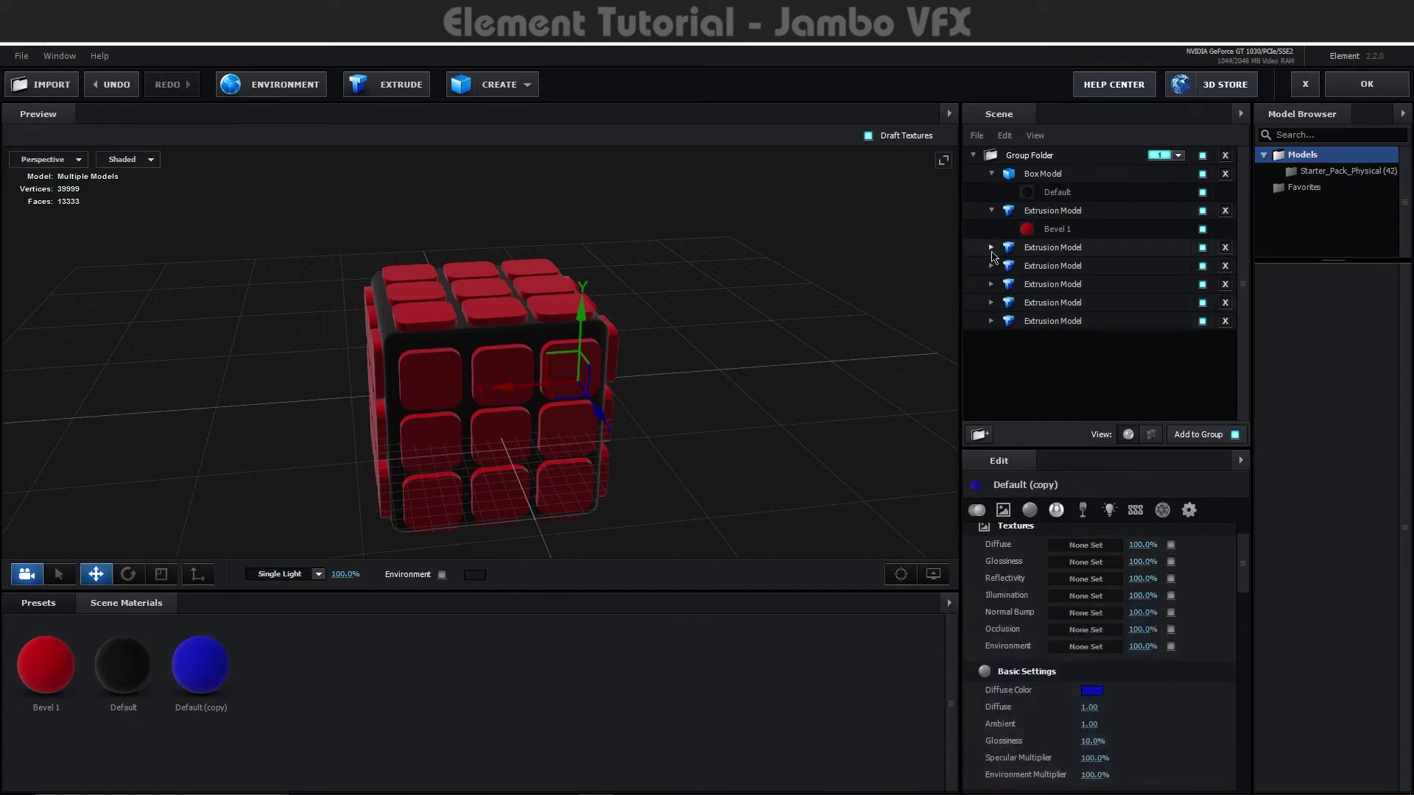
left_click(993, 248)
left_click_drag(200, 664, 1053, 265)
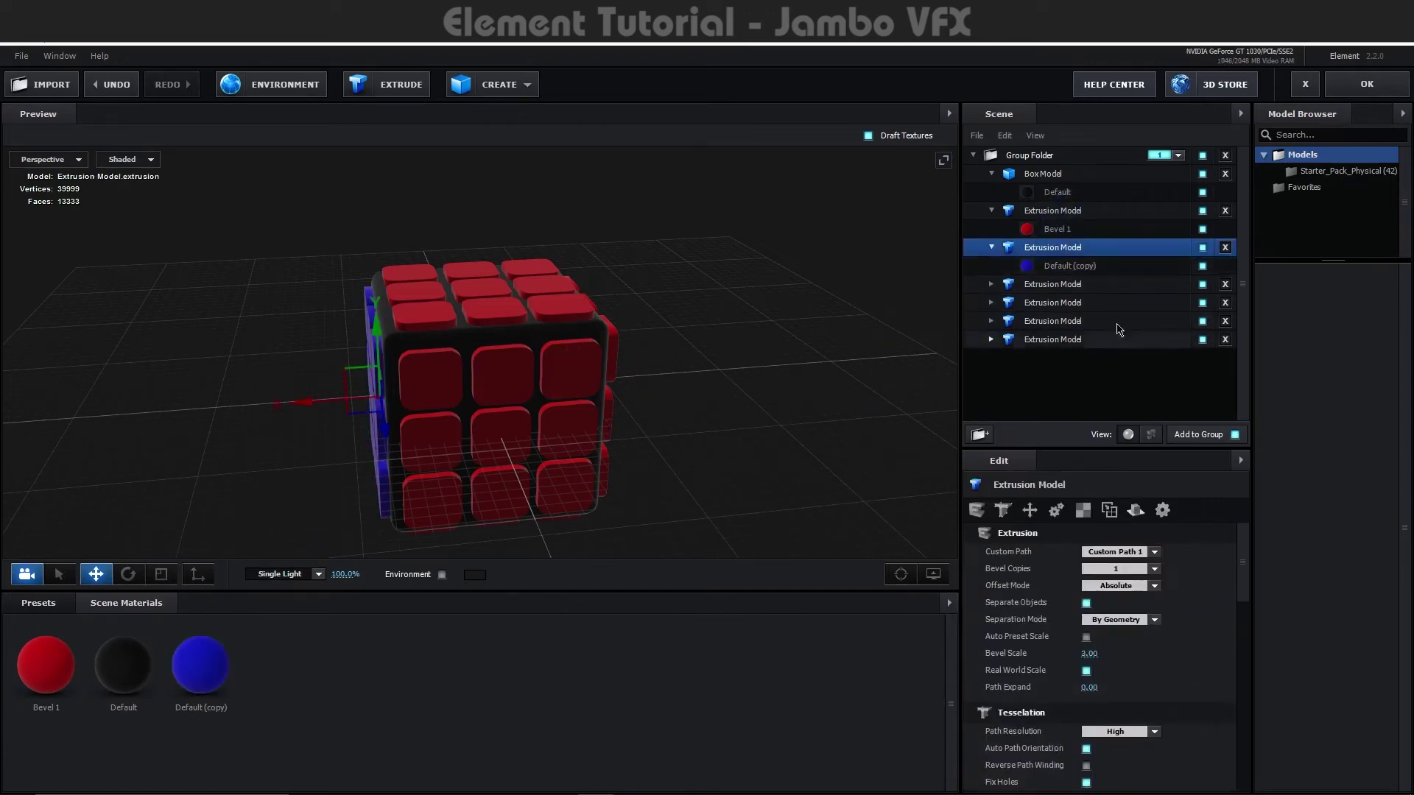
Expand the remaining extrusion models and apply a green copy of the material to the third.
left_click(991, 284, "ctrl")
left_click(991, 322)
left_click(991, 358)
left_click(991, 394)
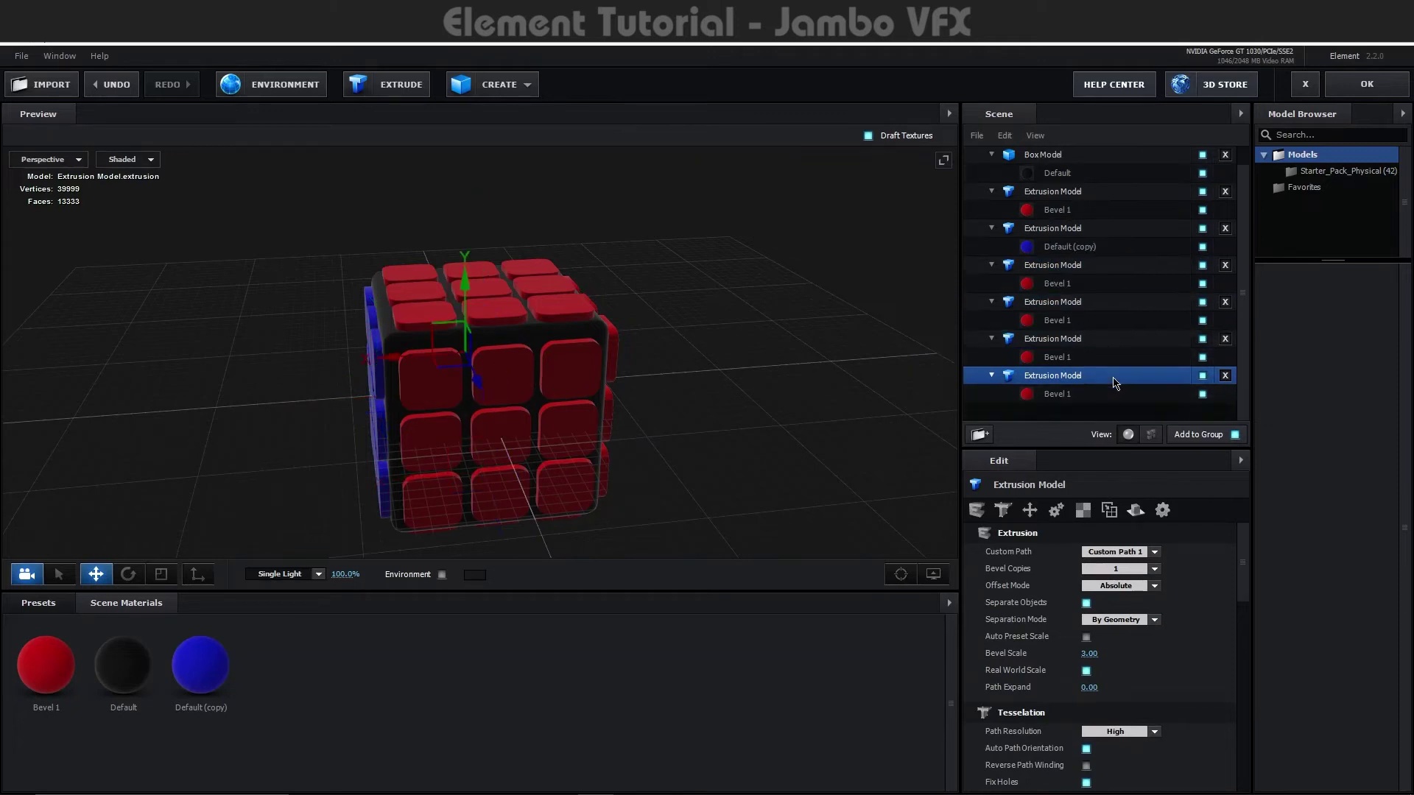
right_click(199, 665)
left_click(247, 697)
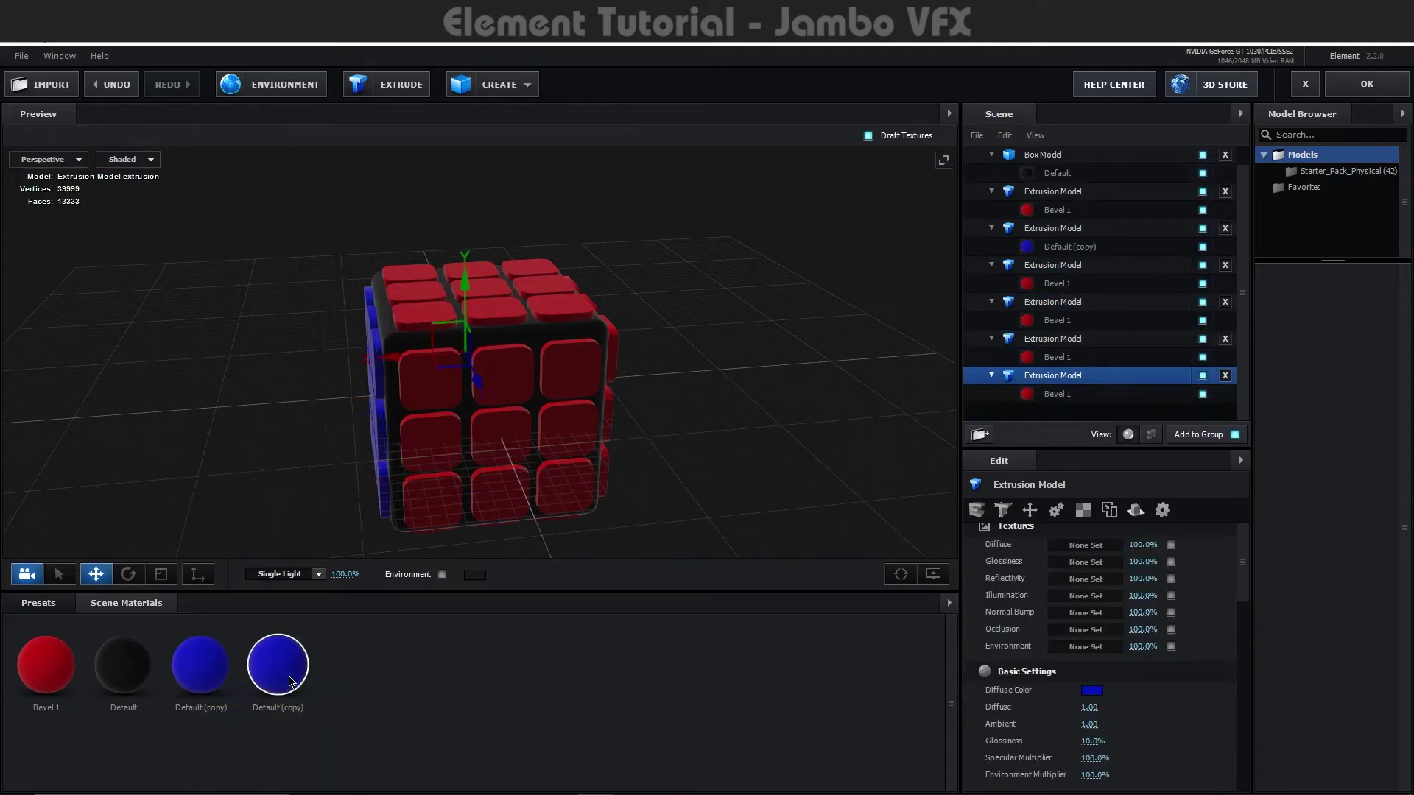
left_click(1092, 691)
left_click(1162, 708)
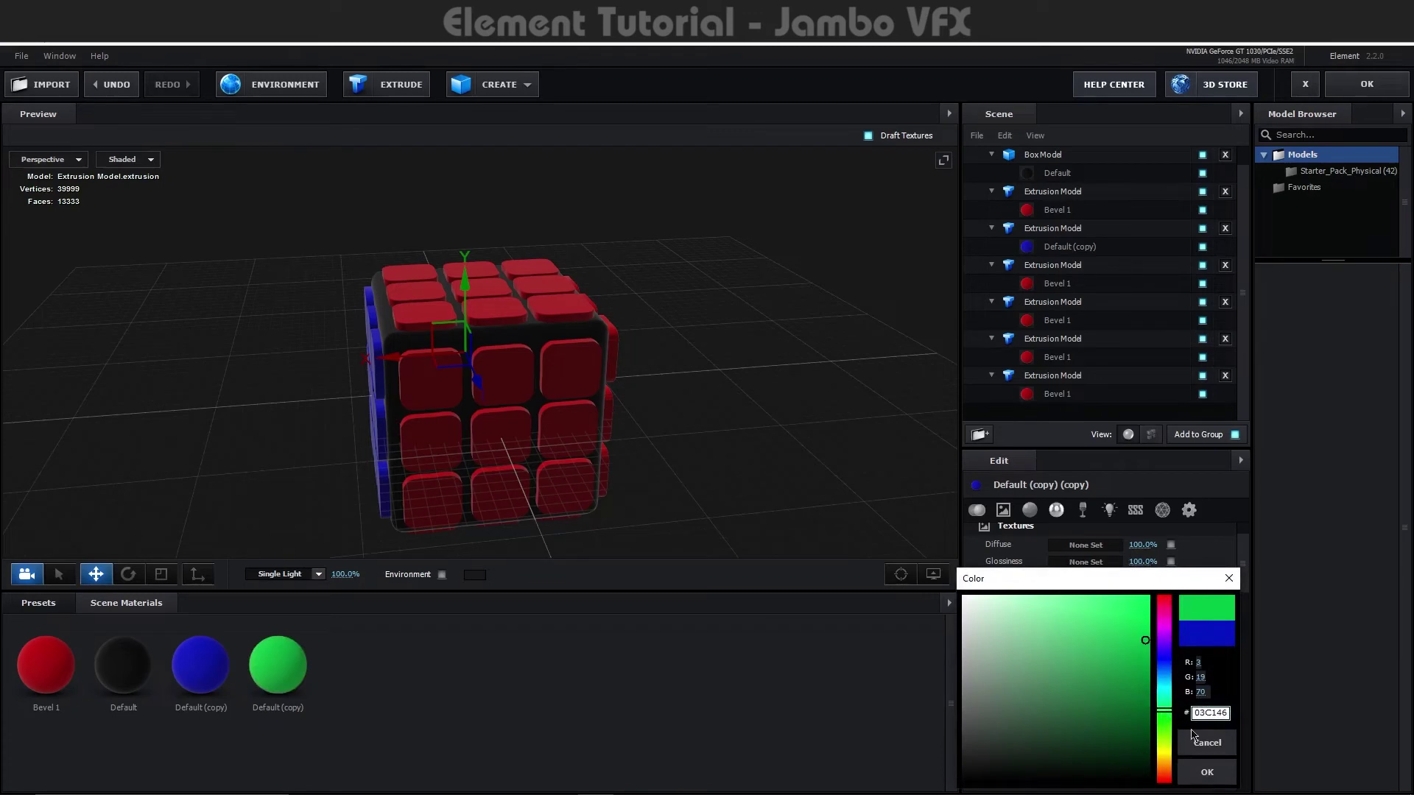
left_click(1204, 770)
left_click_drag(277, 665, 1060, 283)
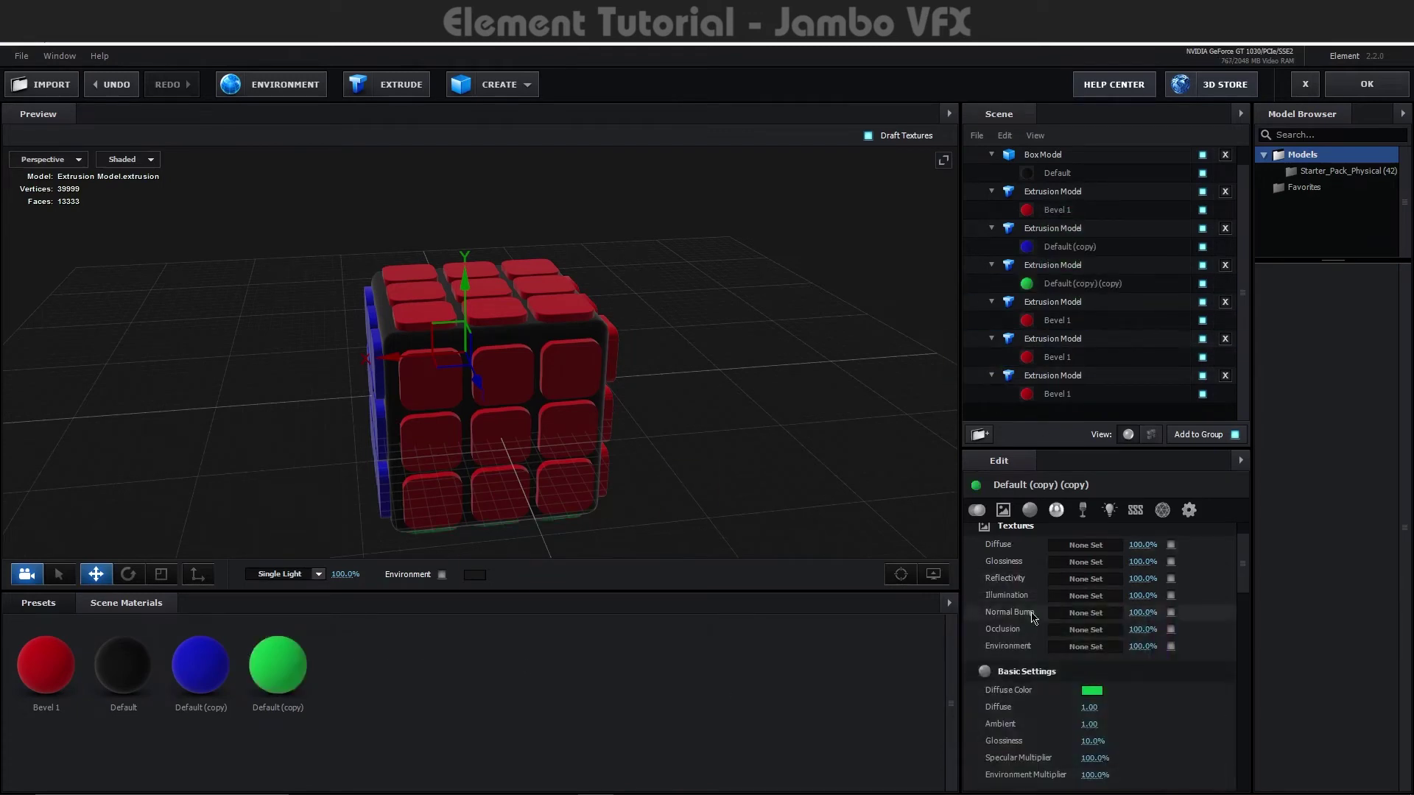
Make a yellow copy of the material and apply it to the top face tiles.
right_click(285, 668)
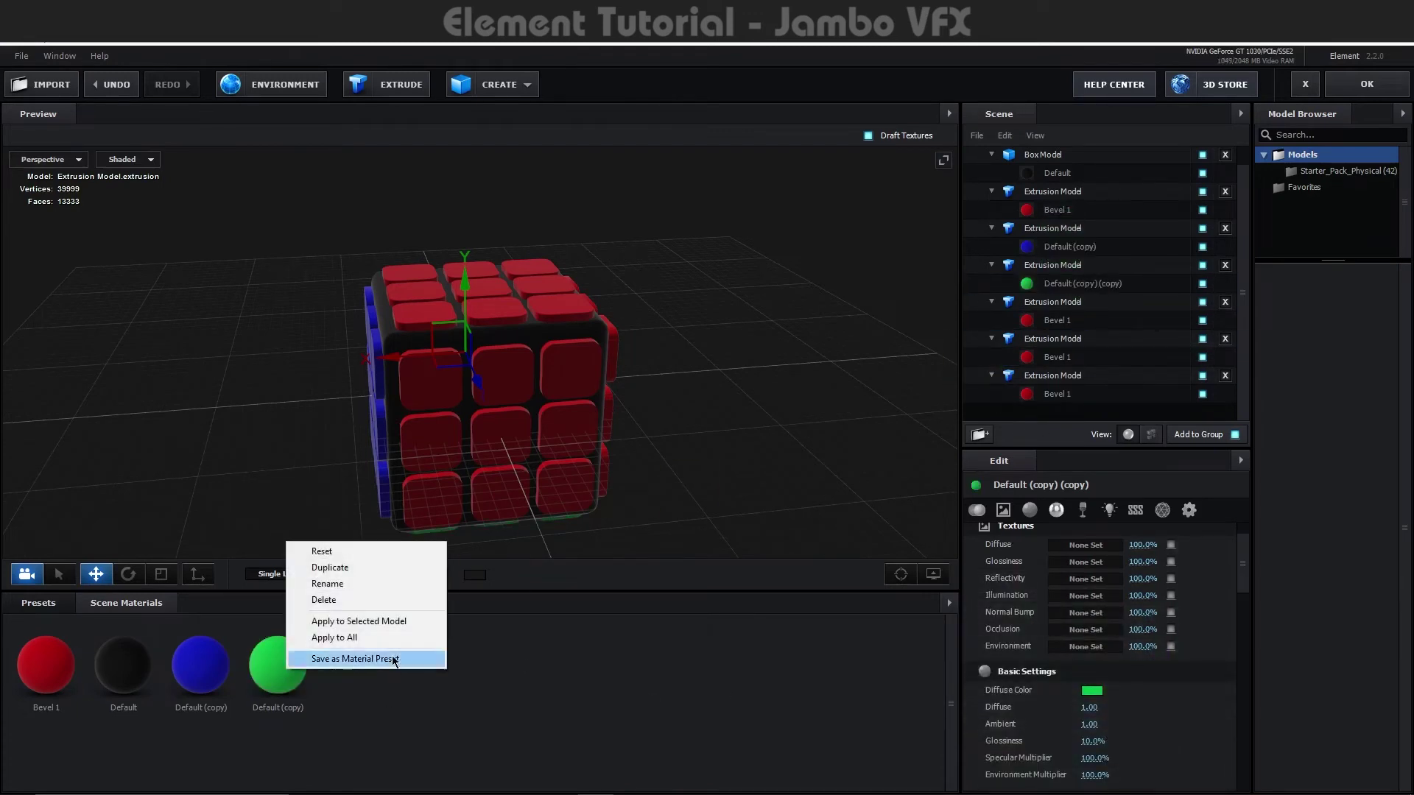
left_click(330, 567)
left_click(355, 665)
left_click(1091, 690)
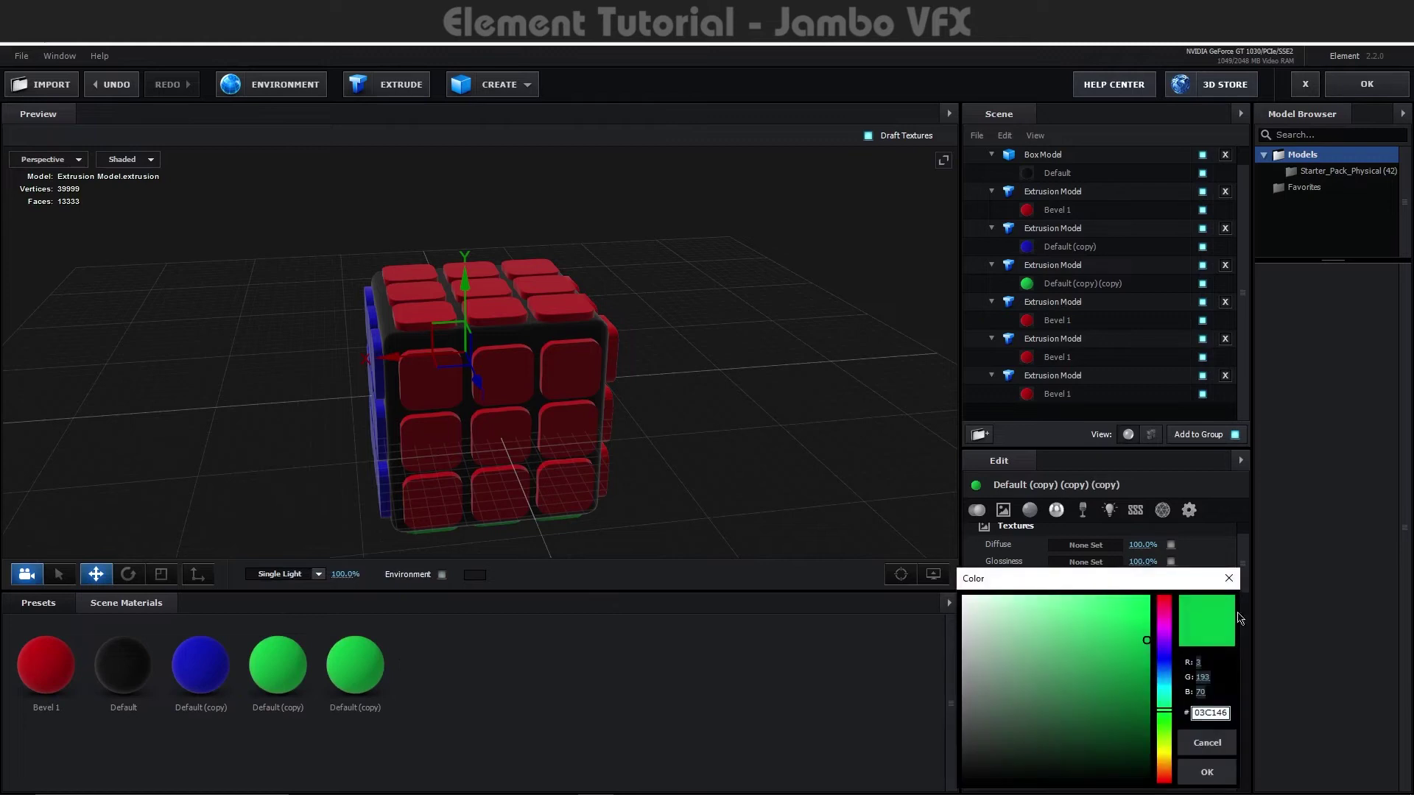
left_click(1164, 760)
left_click(1207, 771)
left_click_drag(361, 666, 1060, 320)
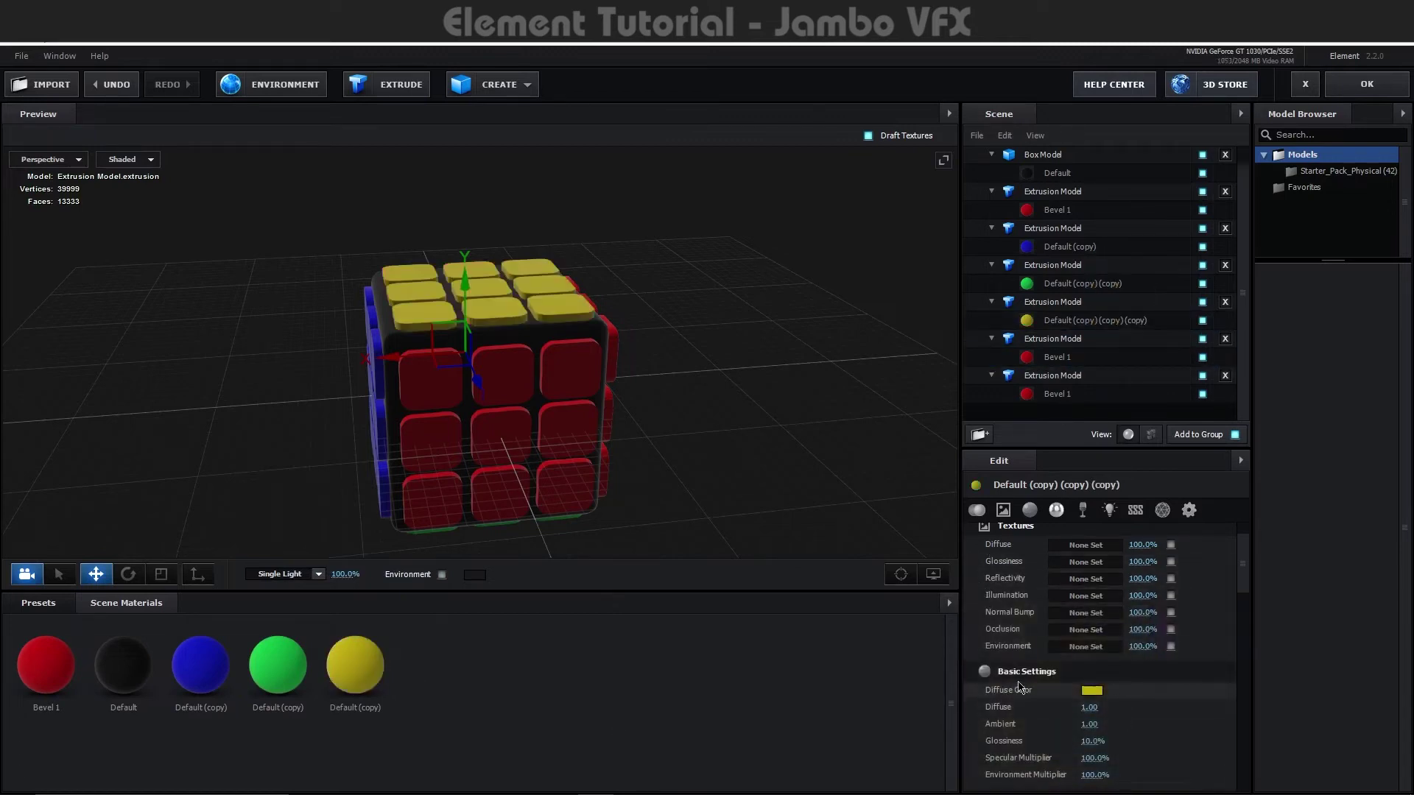
Make a magenta copy of the material and apply it to the front face tiles.
right_click(357, 665)
left_click(450, 691)
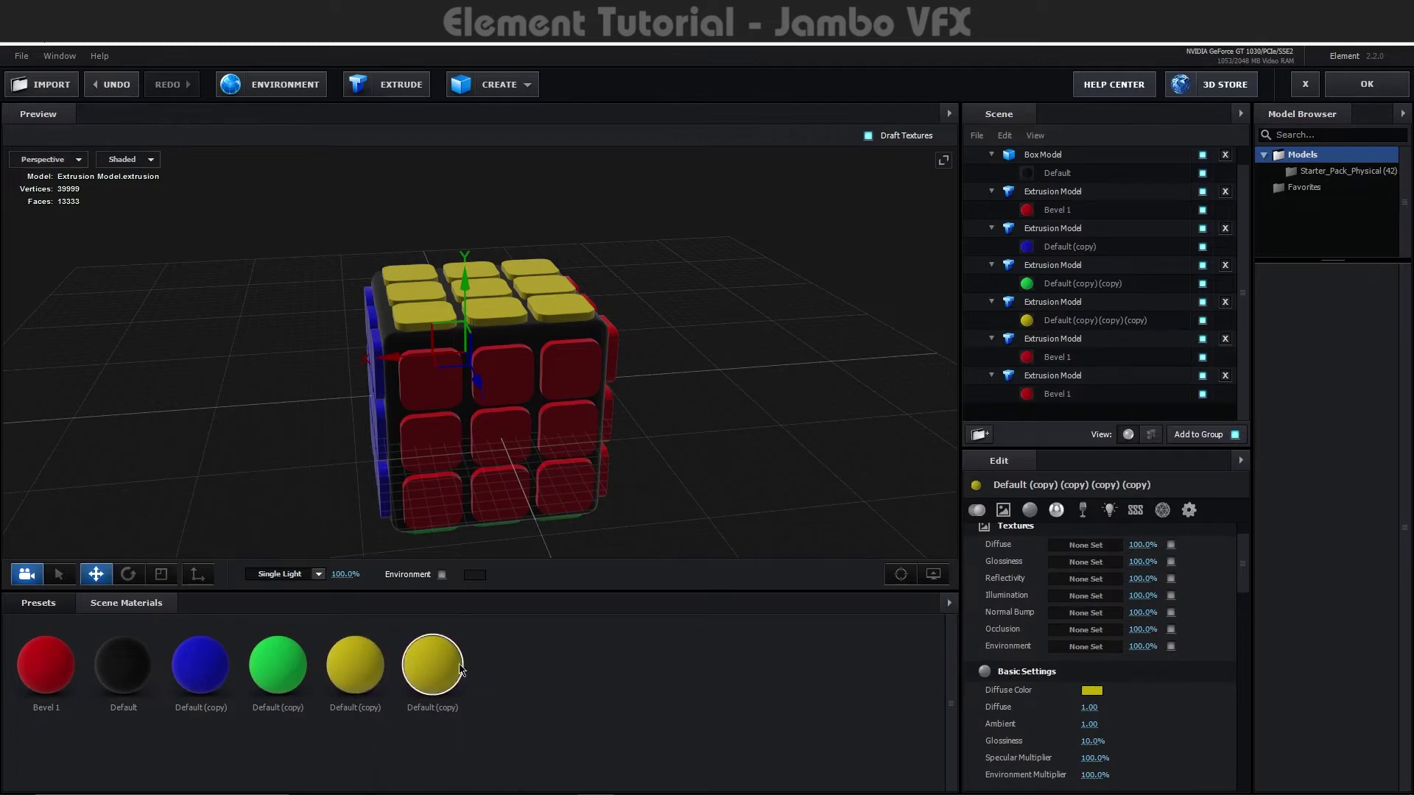
left_click(1092, 690)
left_click(1165, 780)
left_click_drag(1167, 789, 1167, 631)
left_click(1207, 772)
left_click_drag(432, 664, 1092, 364)
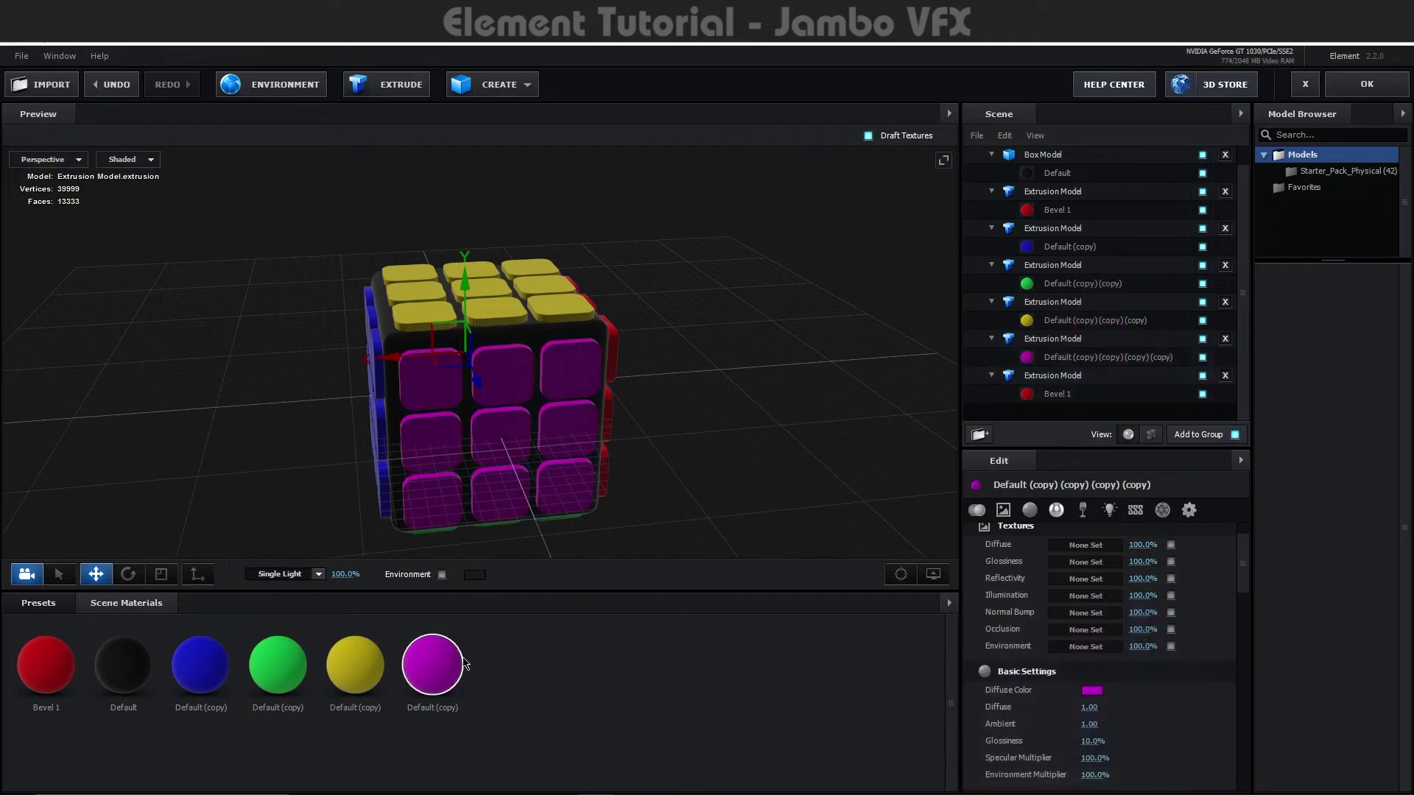
Apply a white copy to the last extrusion model and check it from the top view.
right_click(463, 658)
left_click(548, 683)
left_click(1091, 690)
left_click(963, 597)
left_click(1207, 772)
left_click_drag(510, 665, 1067, 394)
left_click_drag(713, 416, 597, 365)
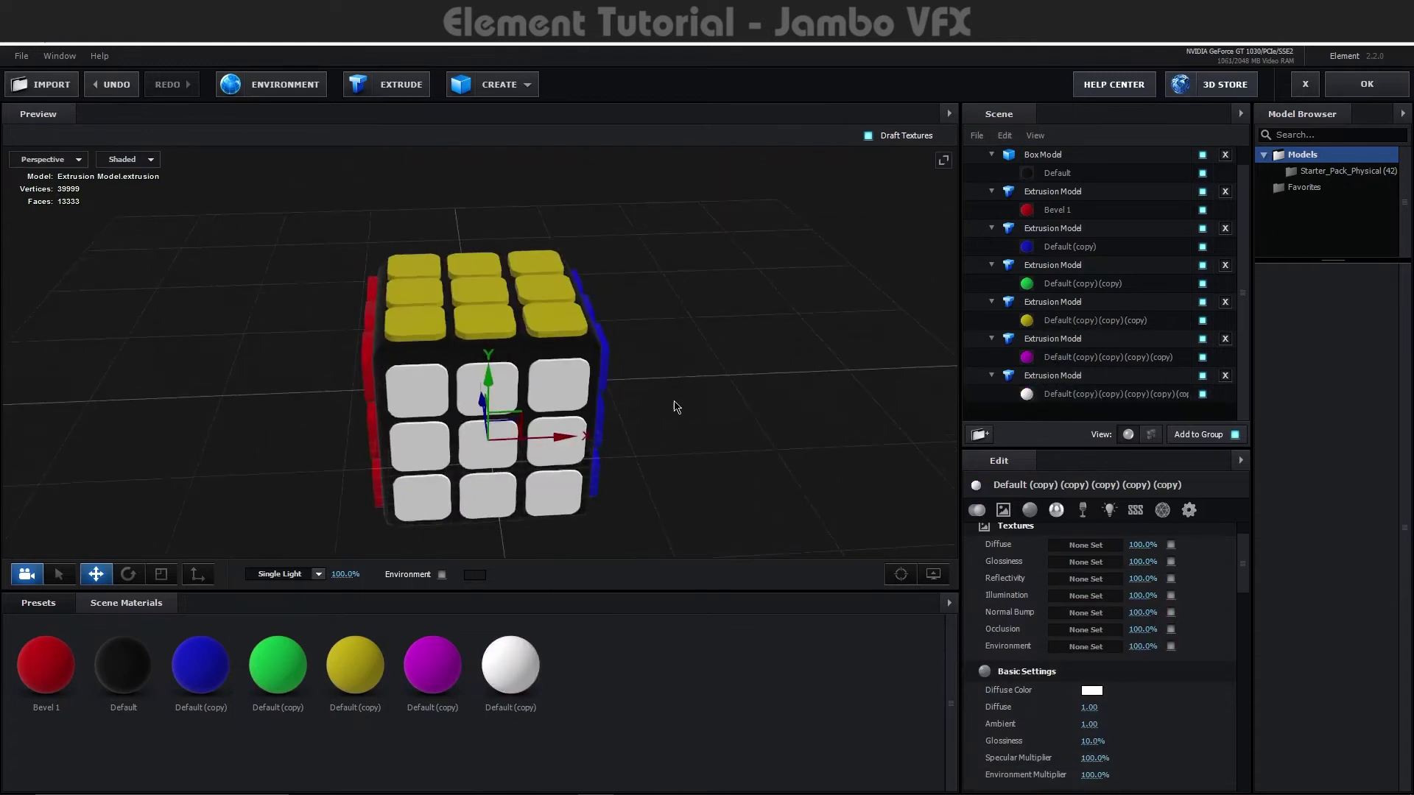
left_click(70, 159)
left_click(66, 176)
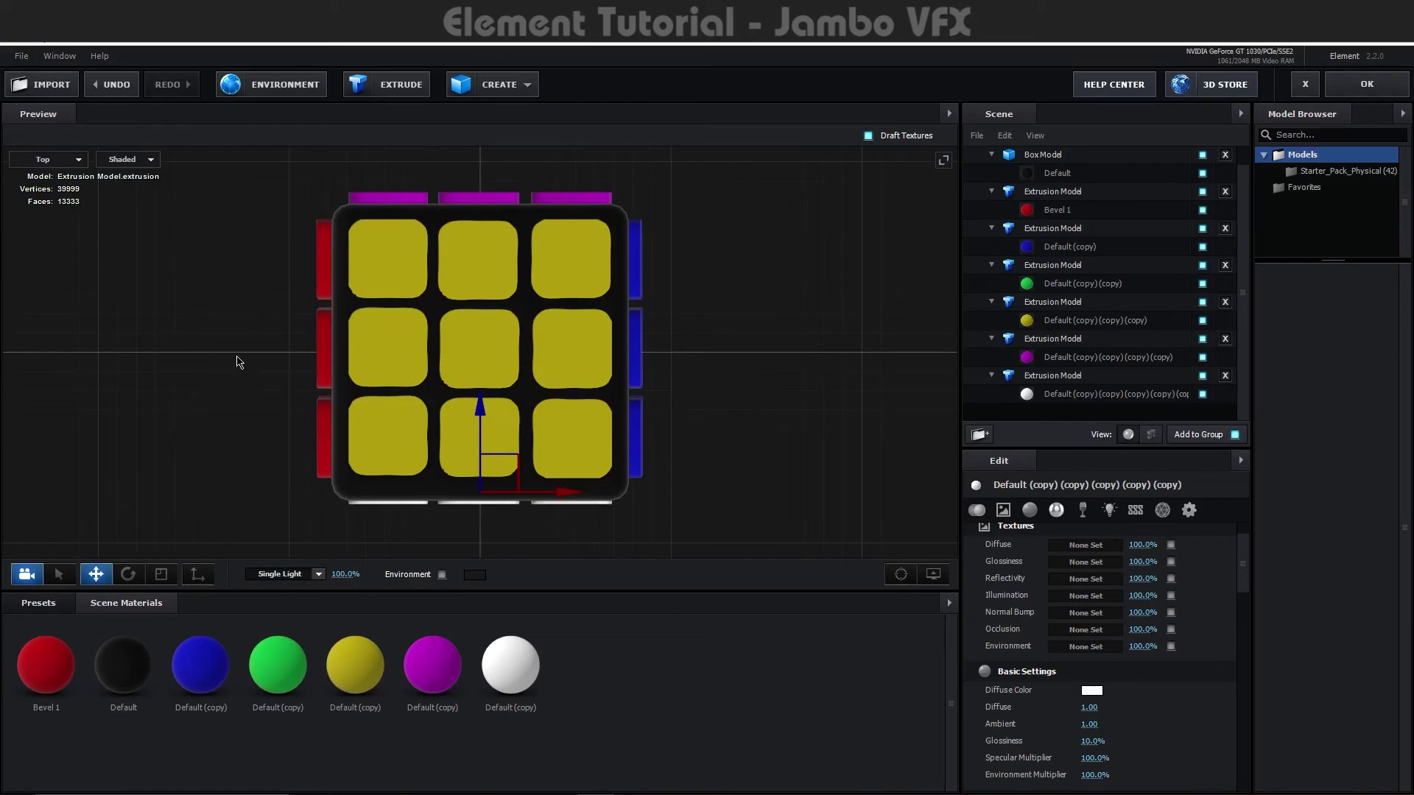
Inspect the magenta, blue, white and red tile groups from the bottom and left views.
left_click(1068, 339)
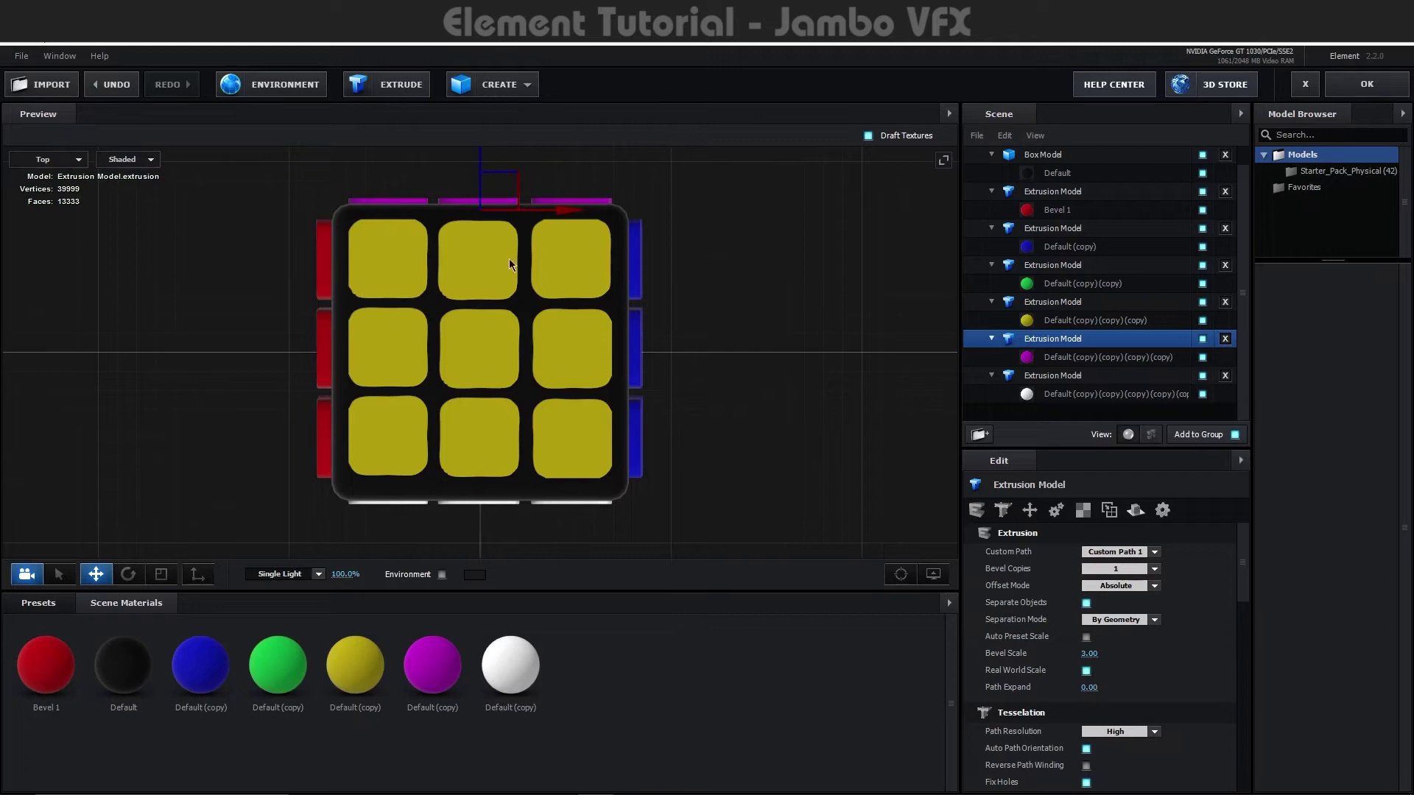
left_click(1048, 232)
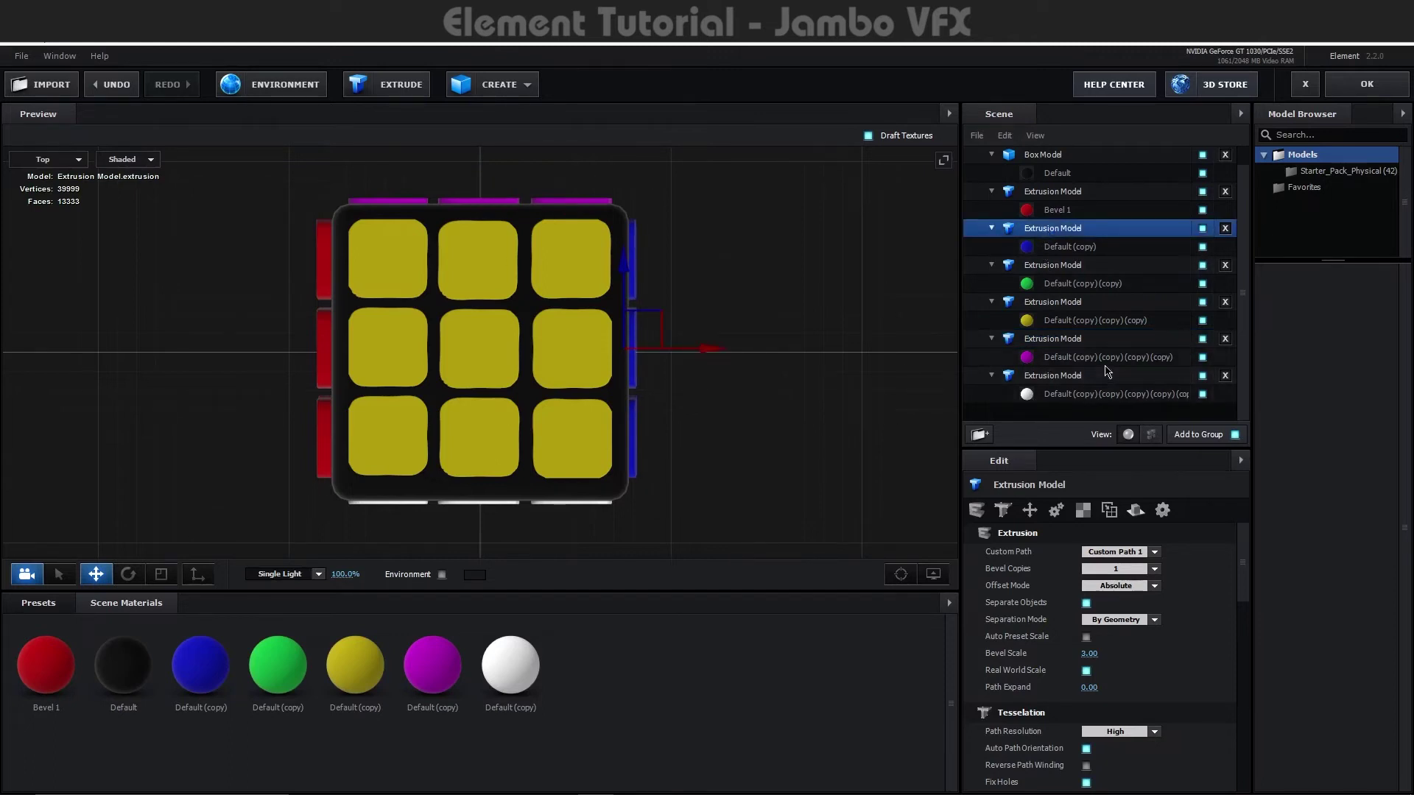
left_click(1049, 378)
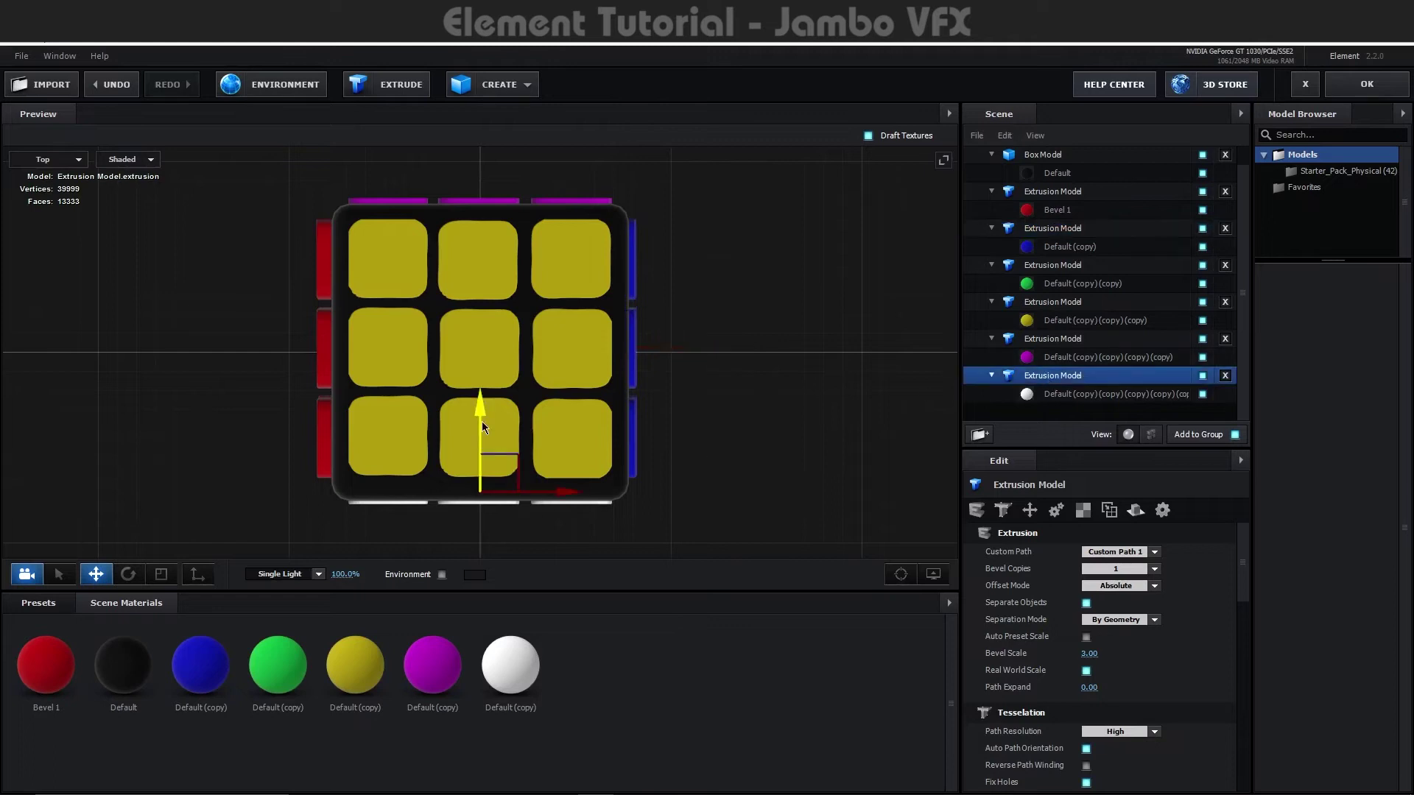
left_click(1080, 193)
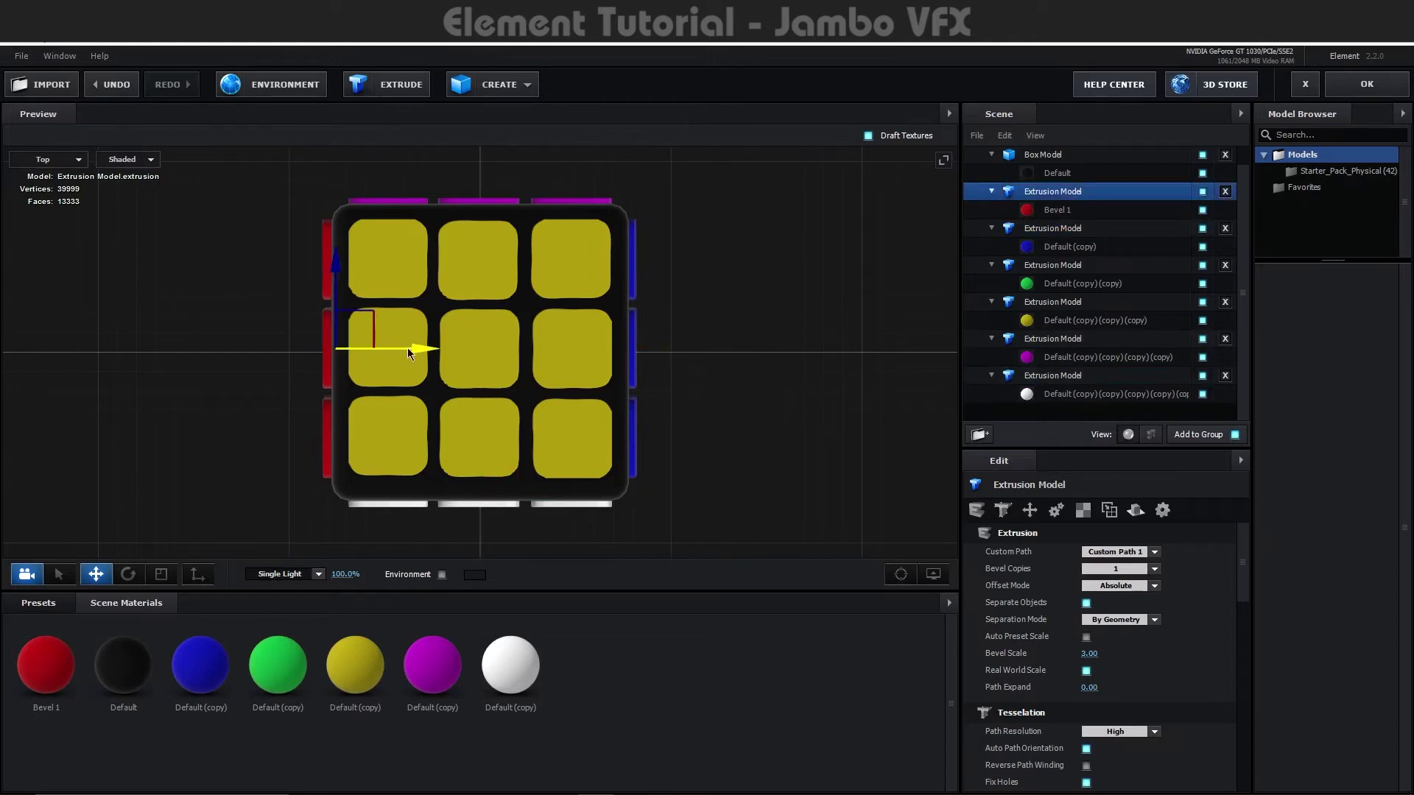
left_click(45, 160)
left_click(62, 205)
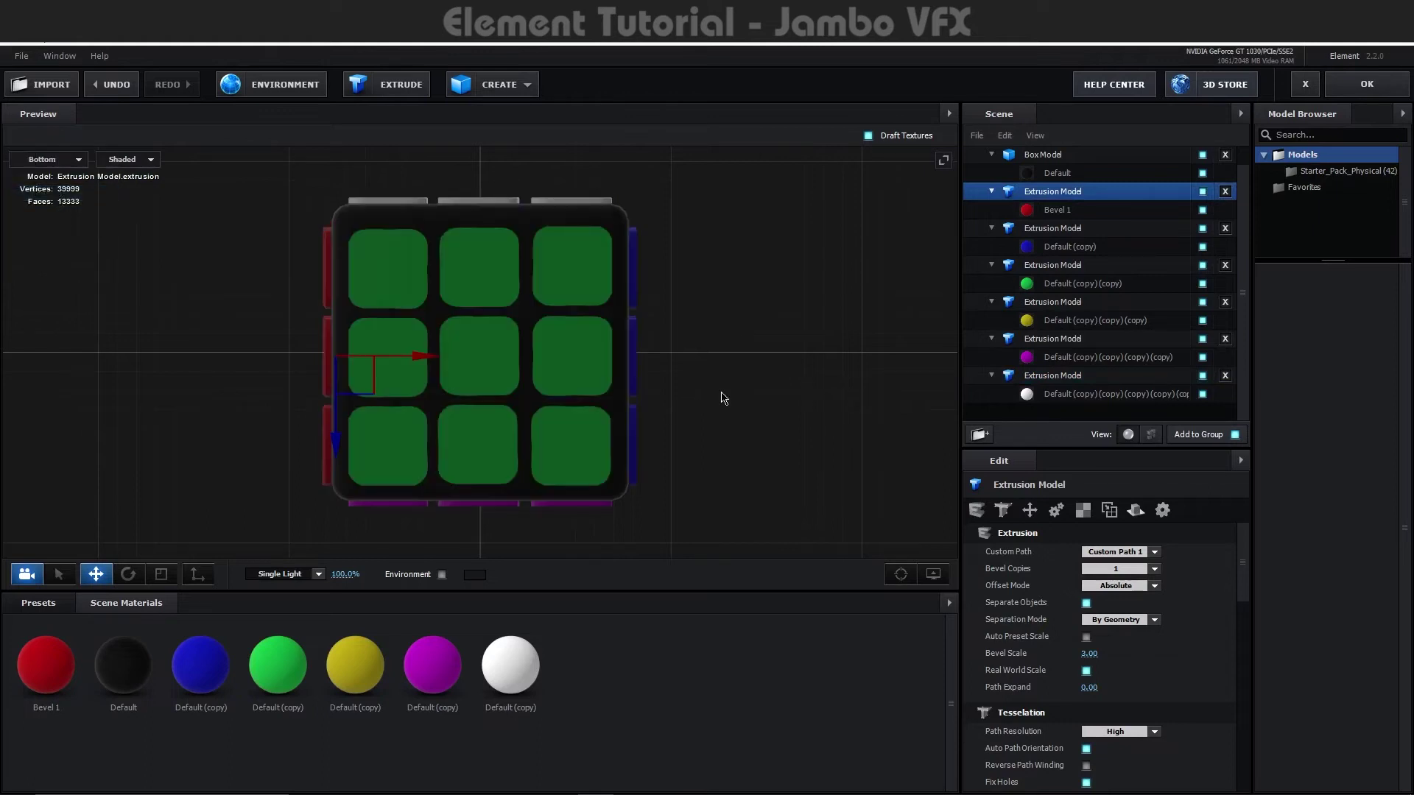
left_click(44, 159)
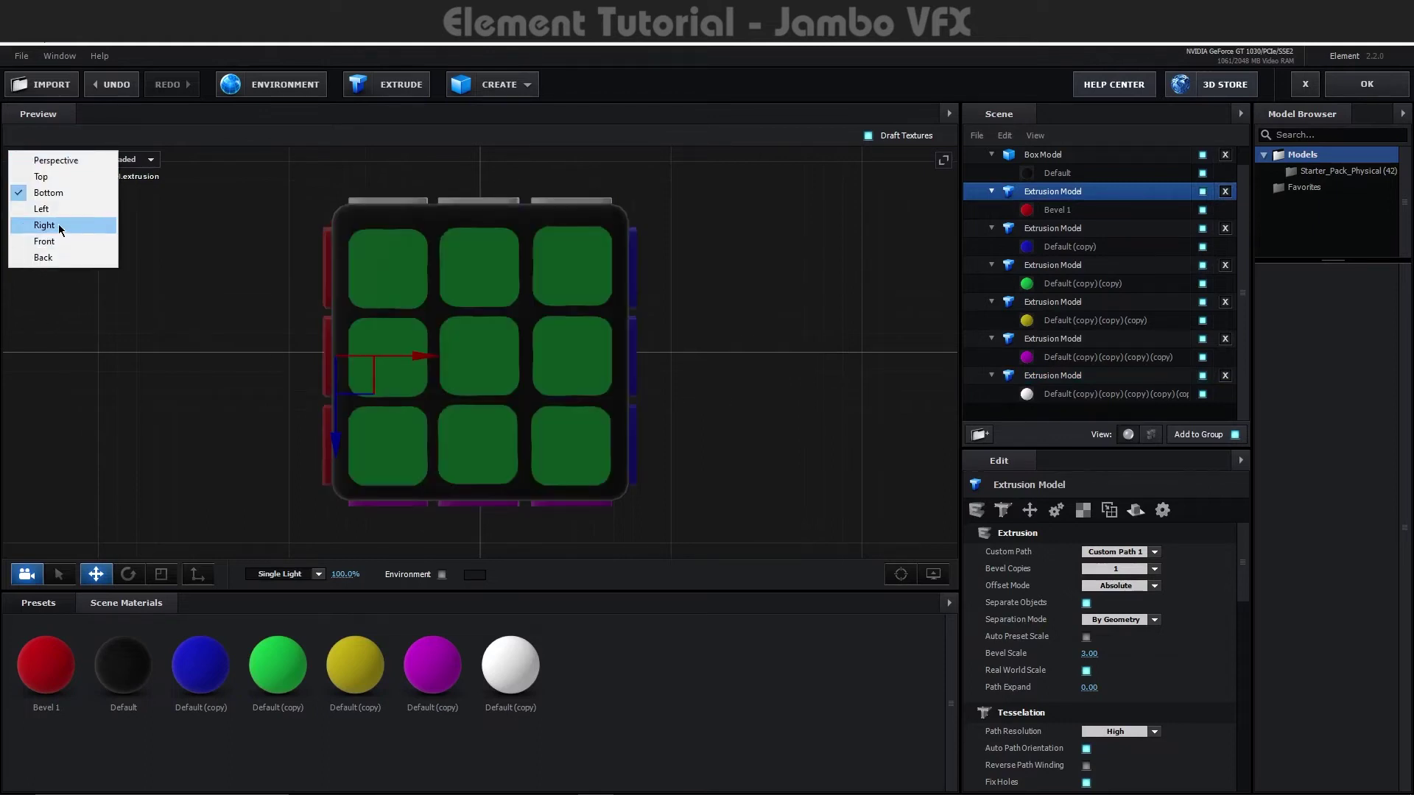
left_click(61, 214)
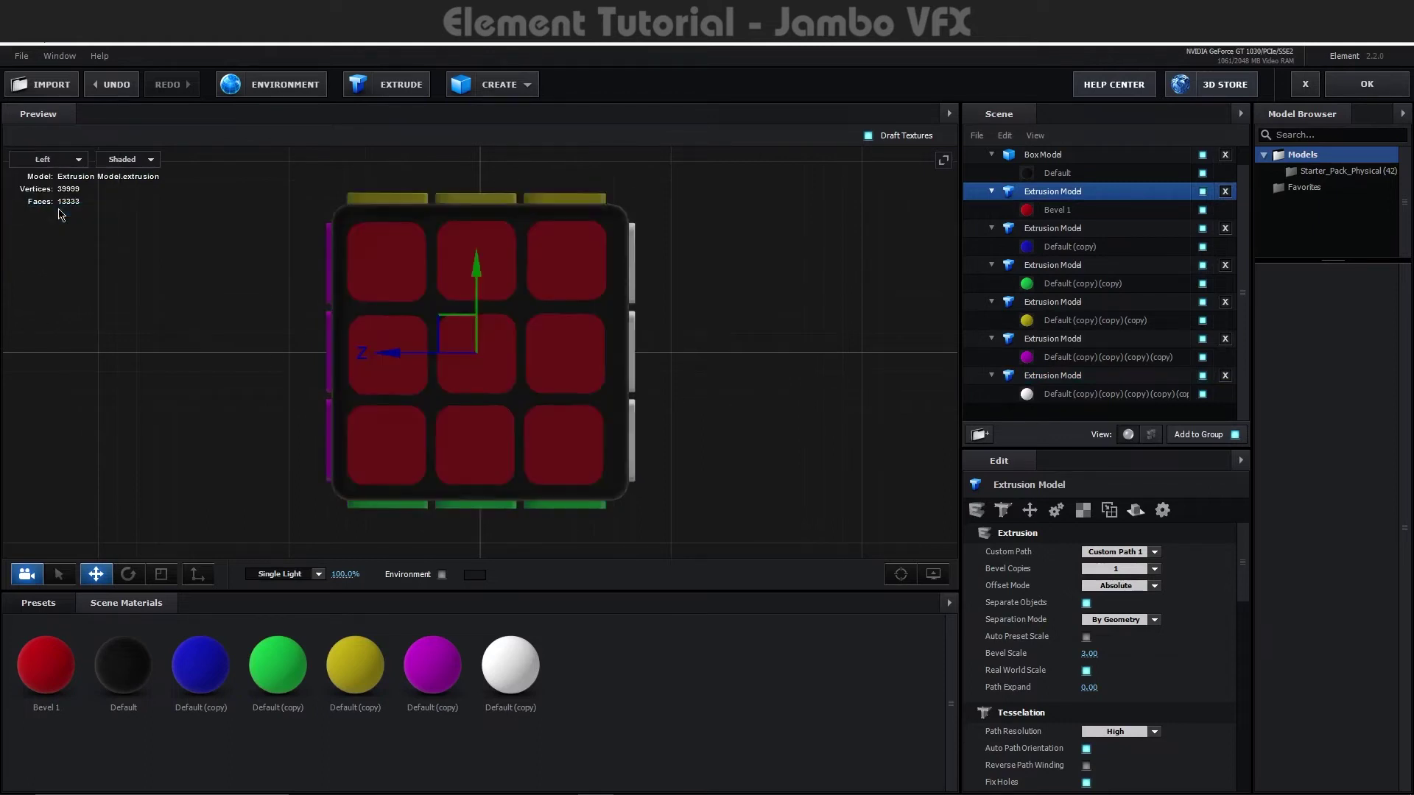
Nudge the blue face's tiles slightly upward in the right view, then check the front.
left_click(1041, 308)
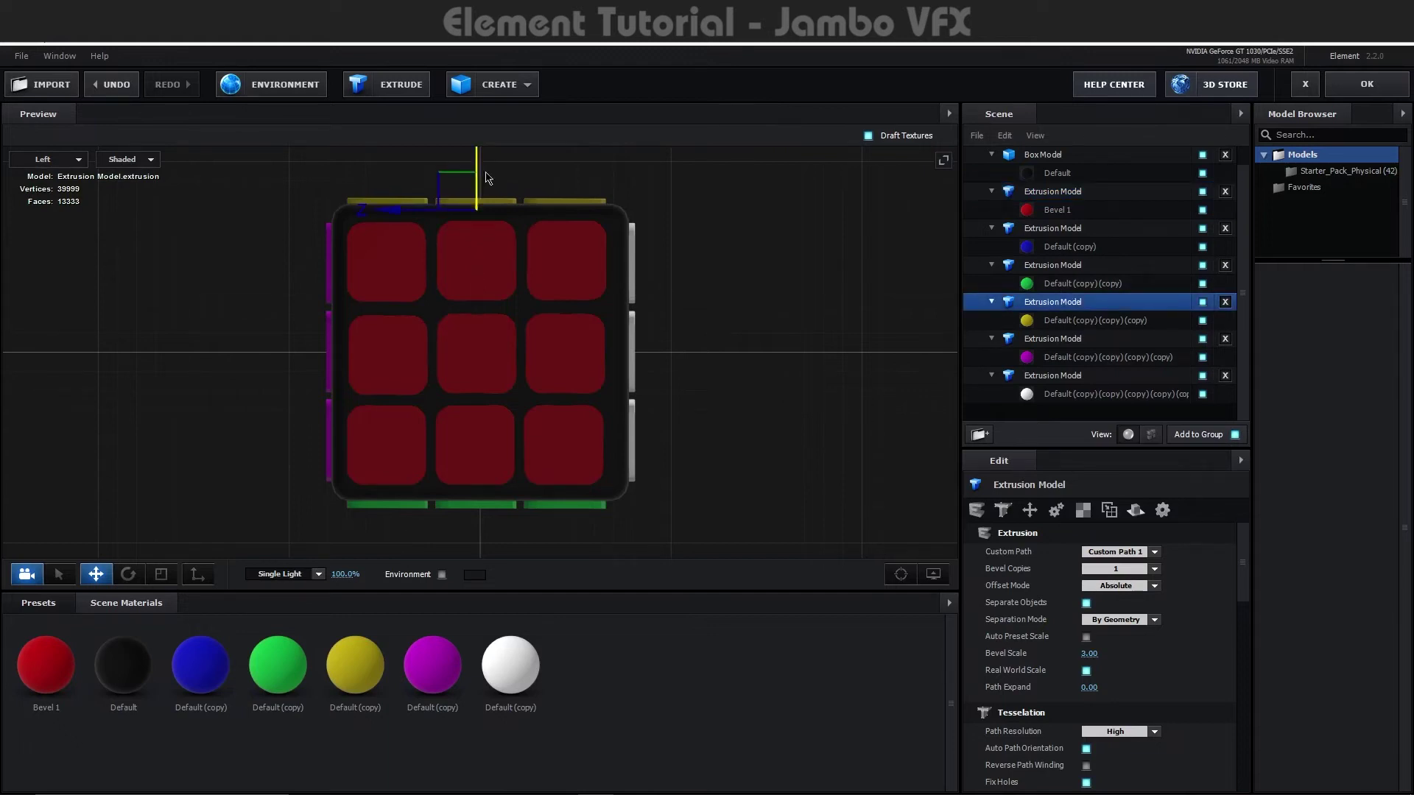
left_click(1051, 274)
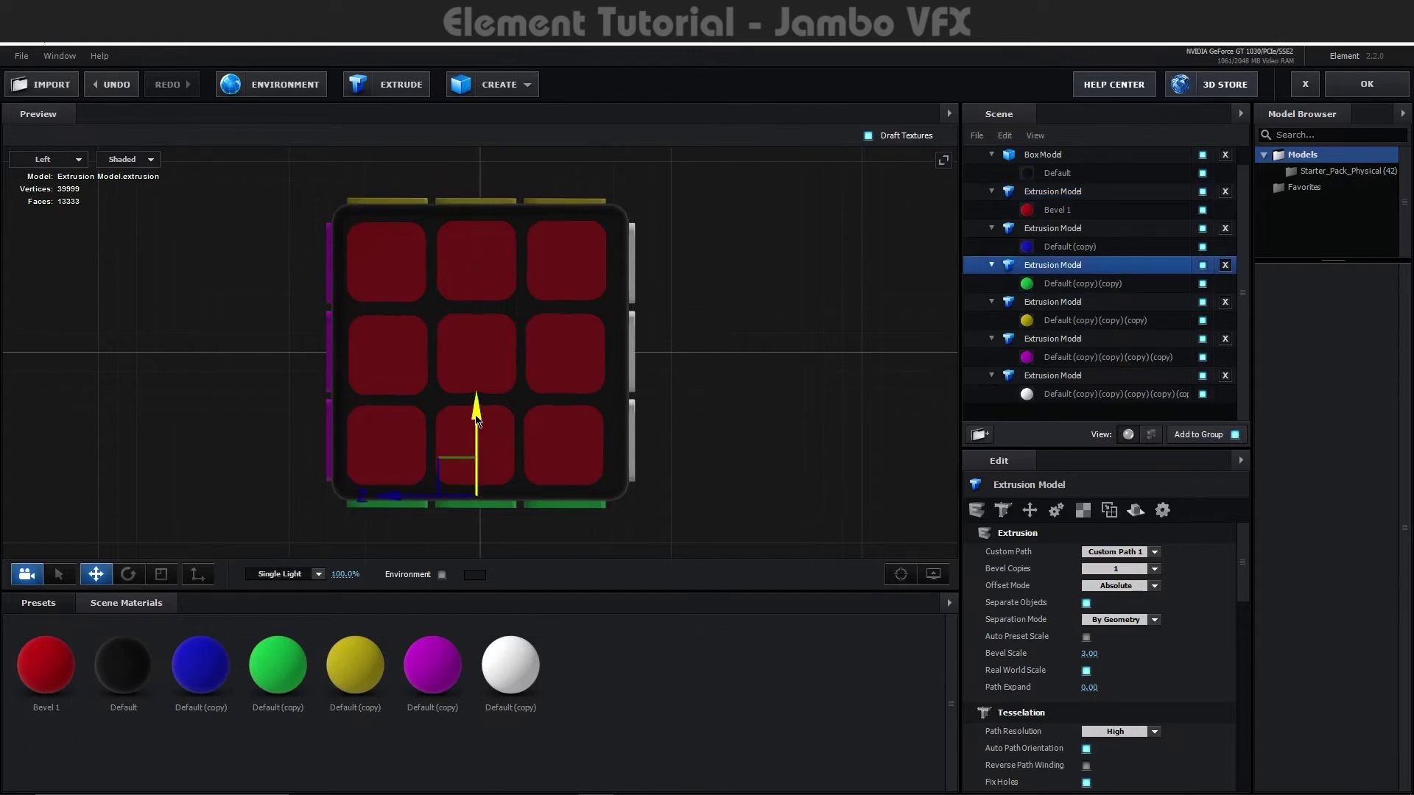
left_click(52, 159)
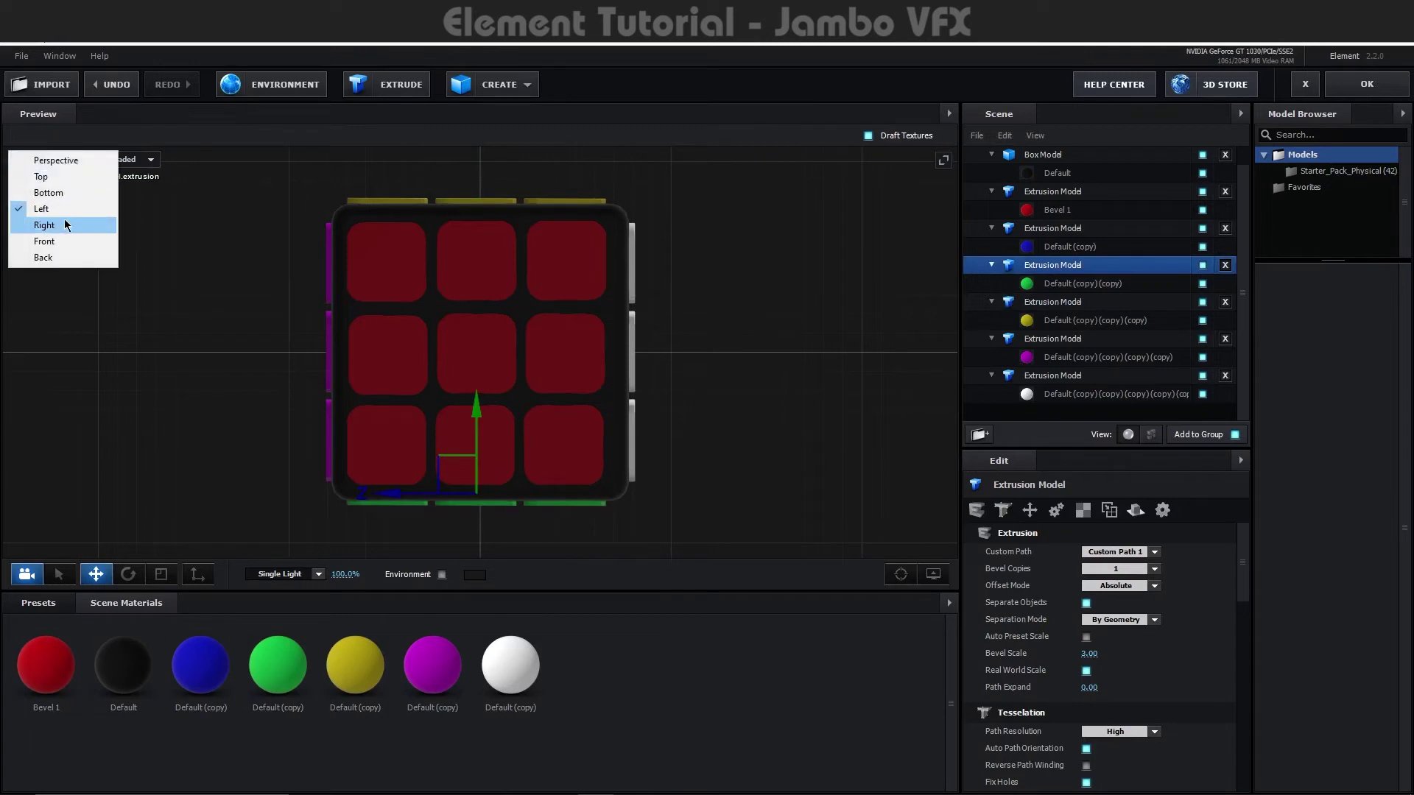
left_click(64, 228)
left_click(1049, 230)
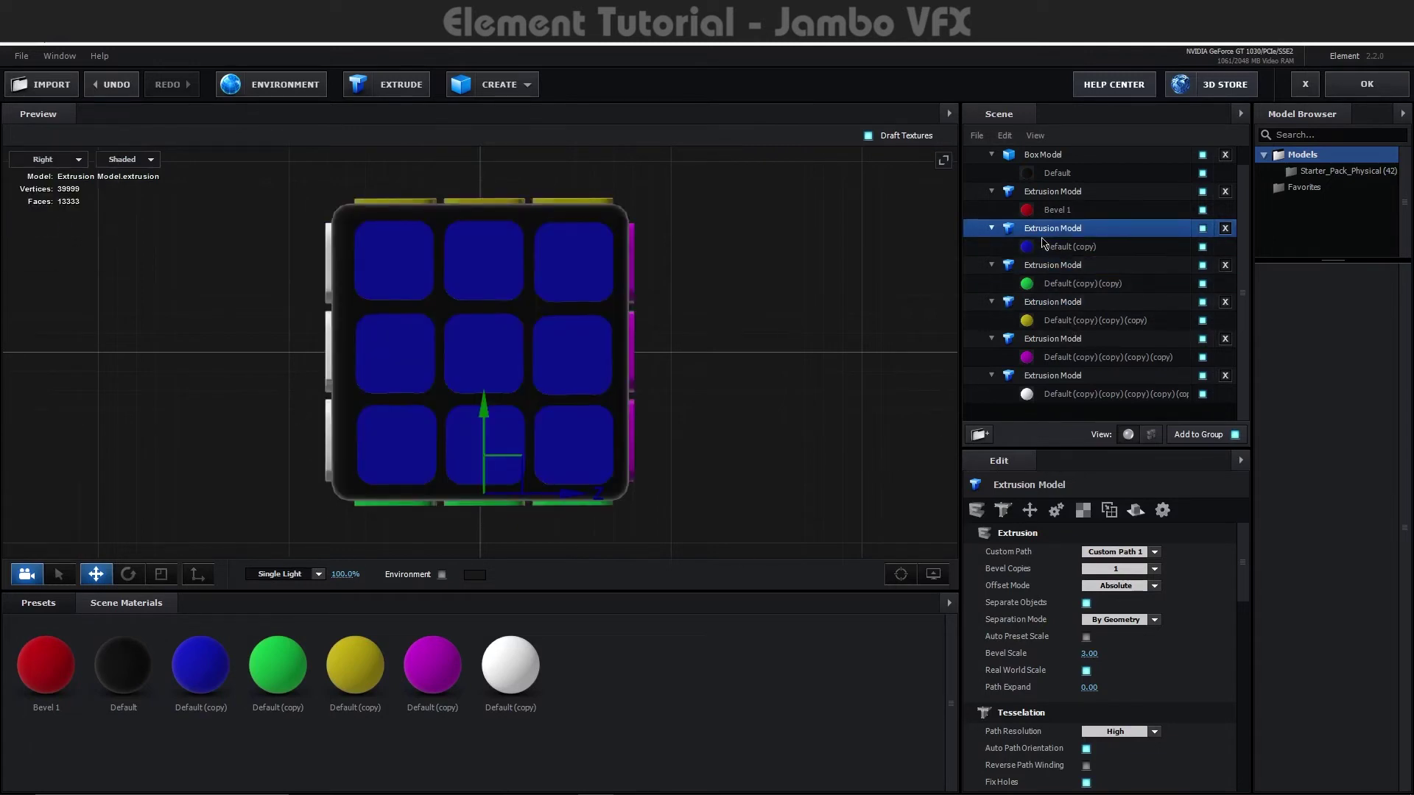
left_click_drag(480, 273, 481, 271)
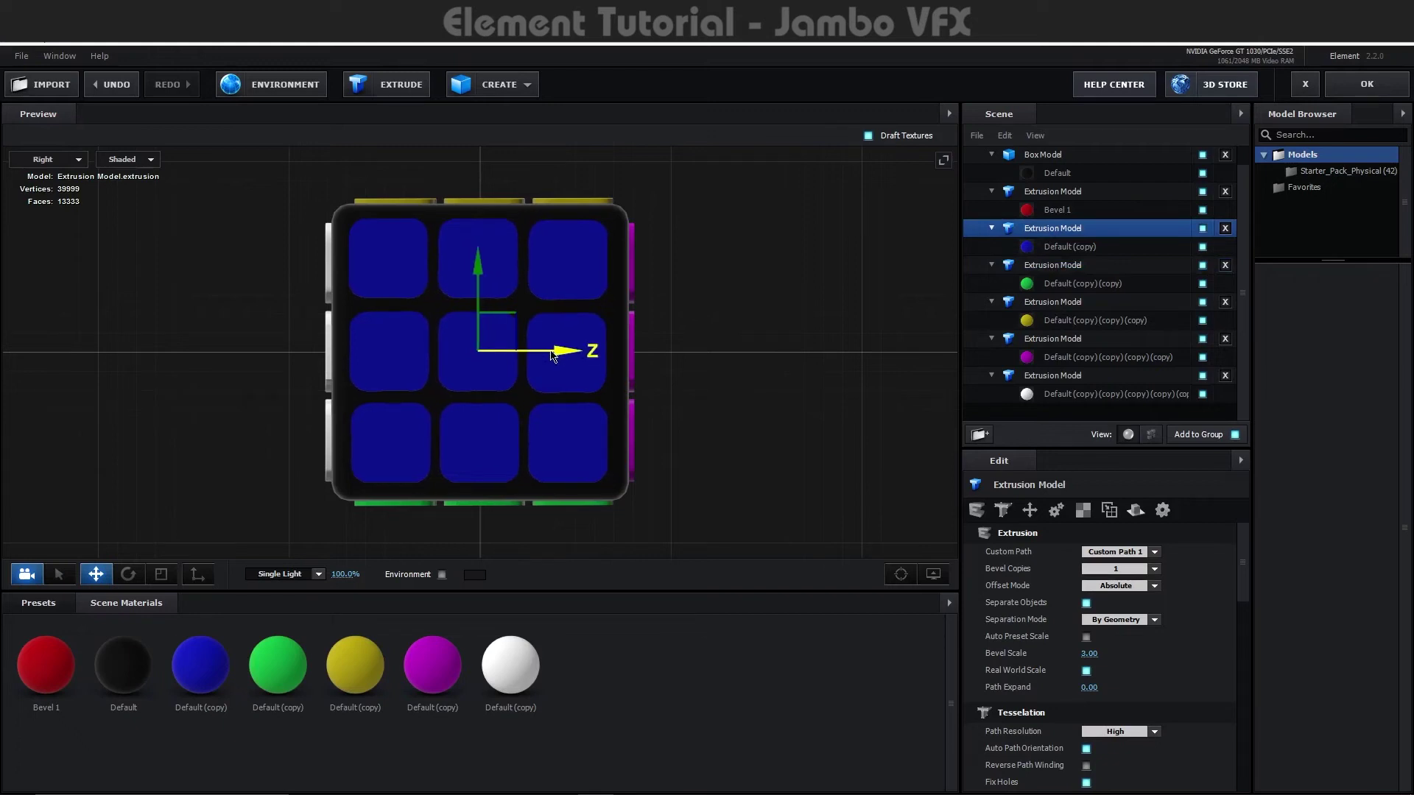
left_click(48, 159)
left_click(44, 241)
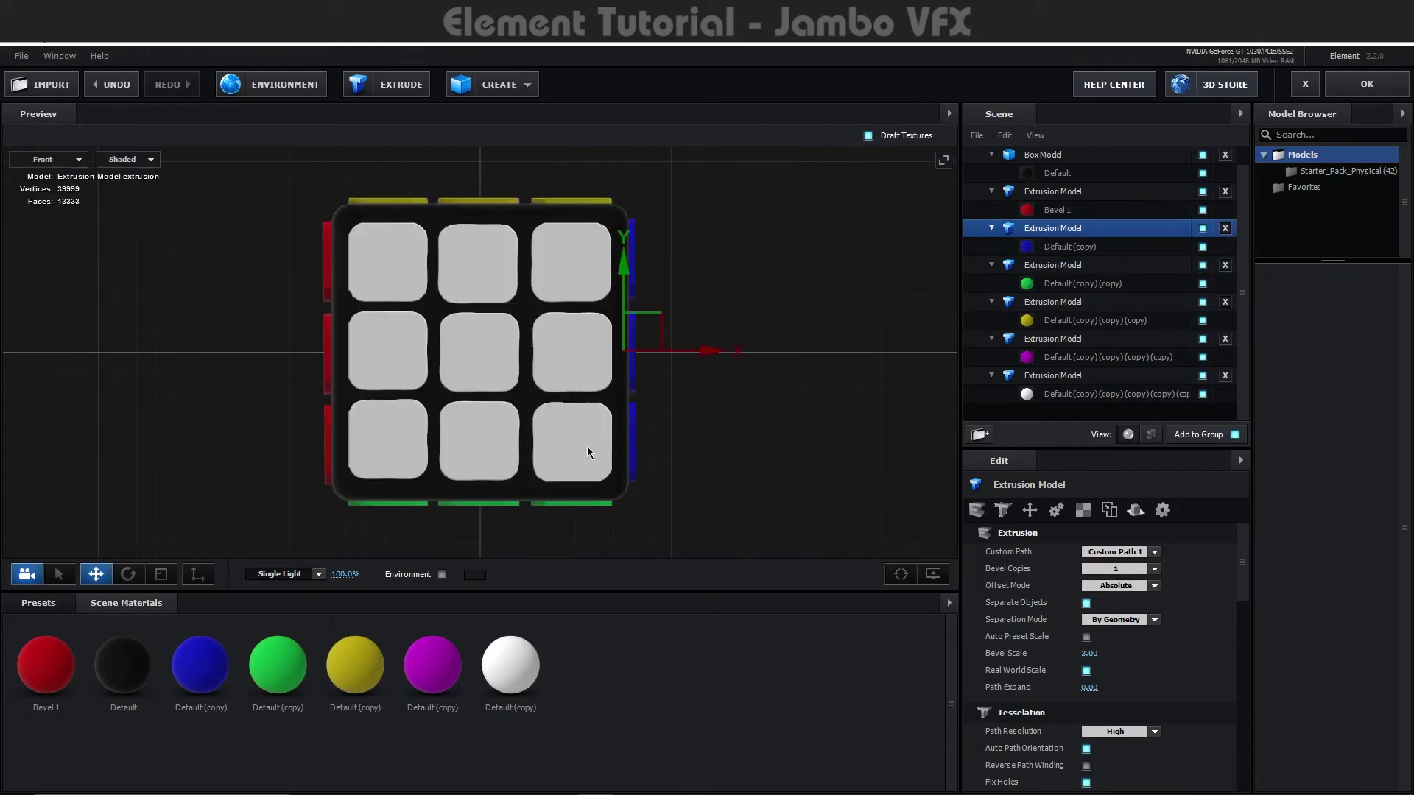
Check the white, yellow, red and blue pieces from back and top views in rotate mode.
left_click(1058, 377)
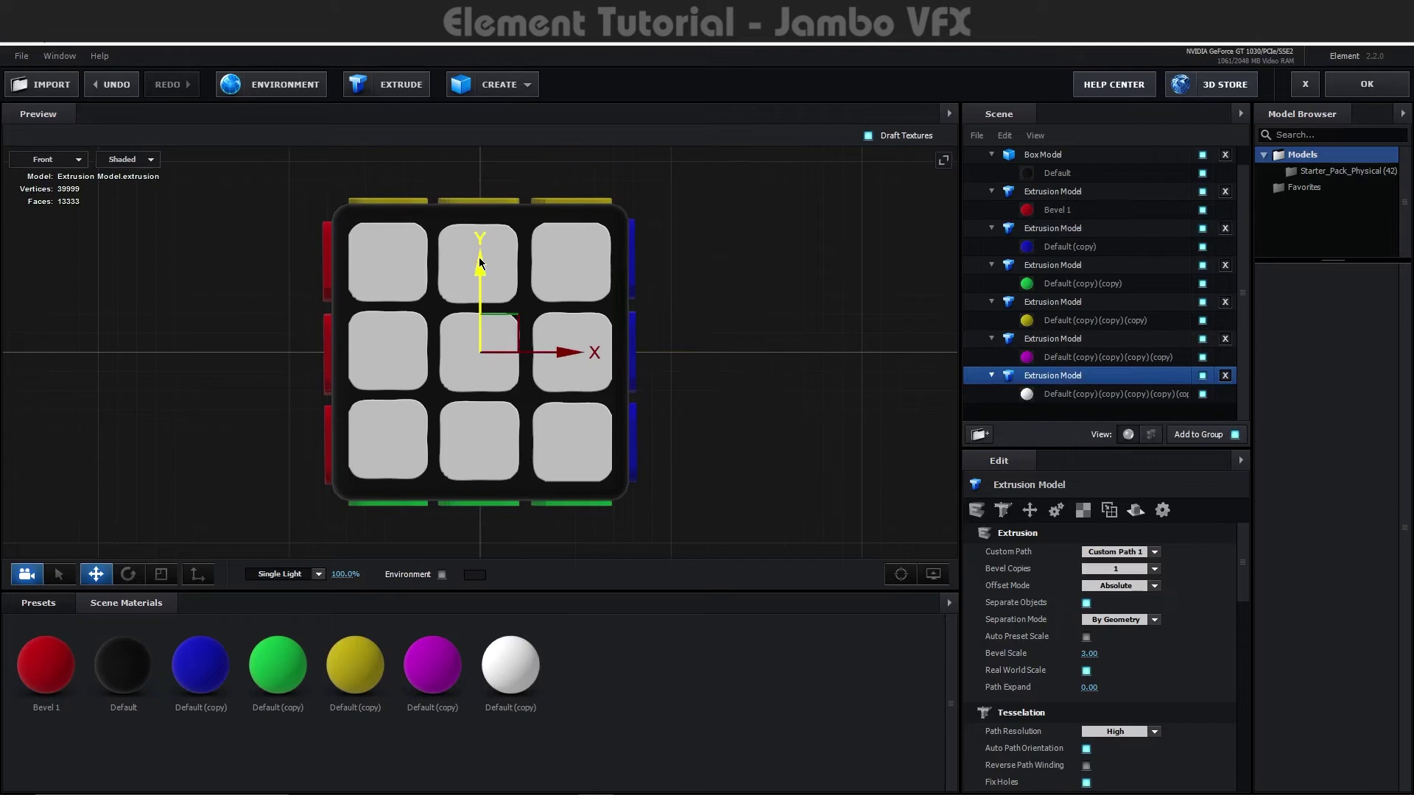
left_click(70, 161)
left_click(69, 254)
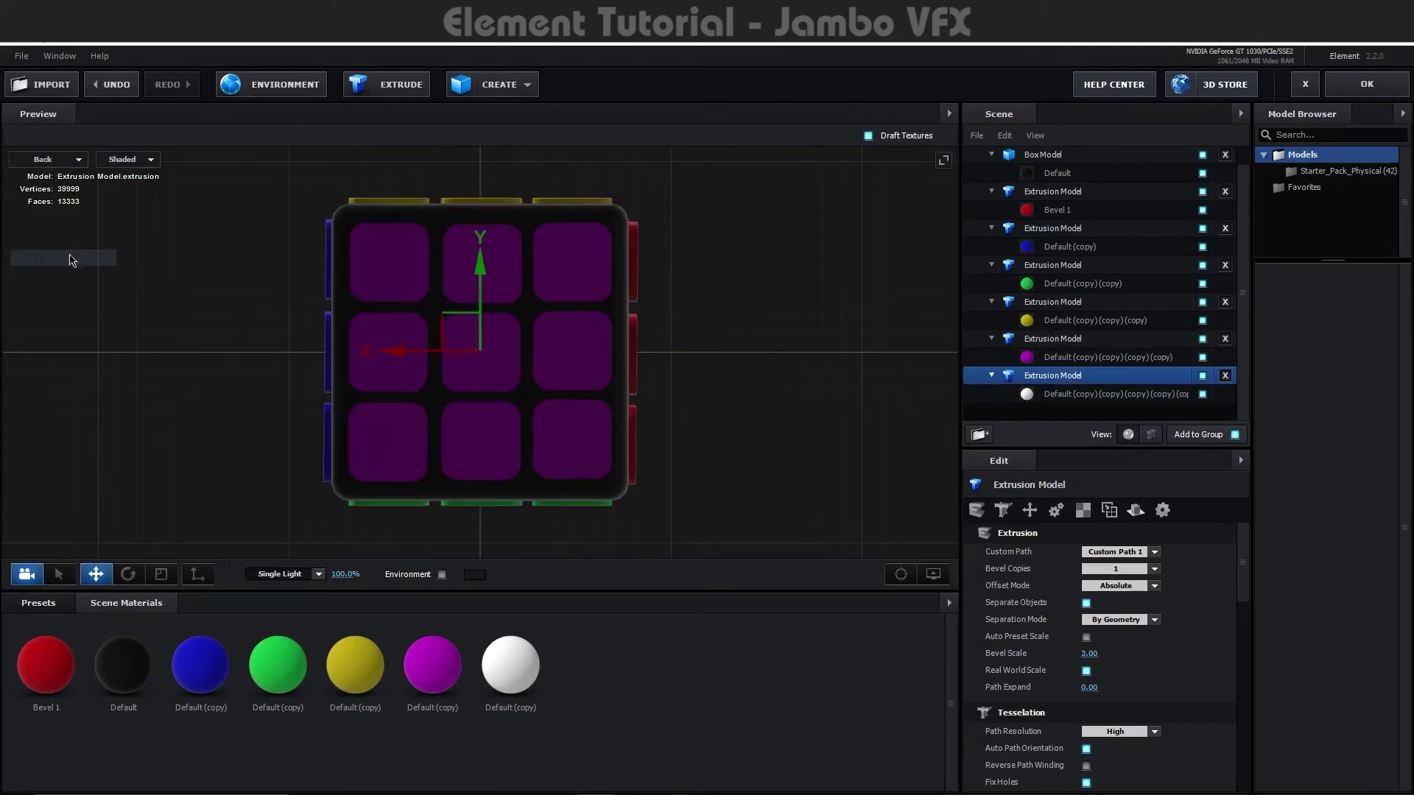
left_click(1055, 324)
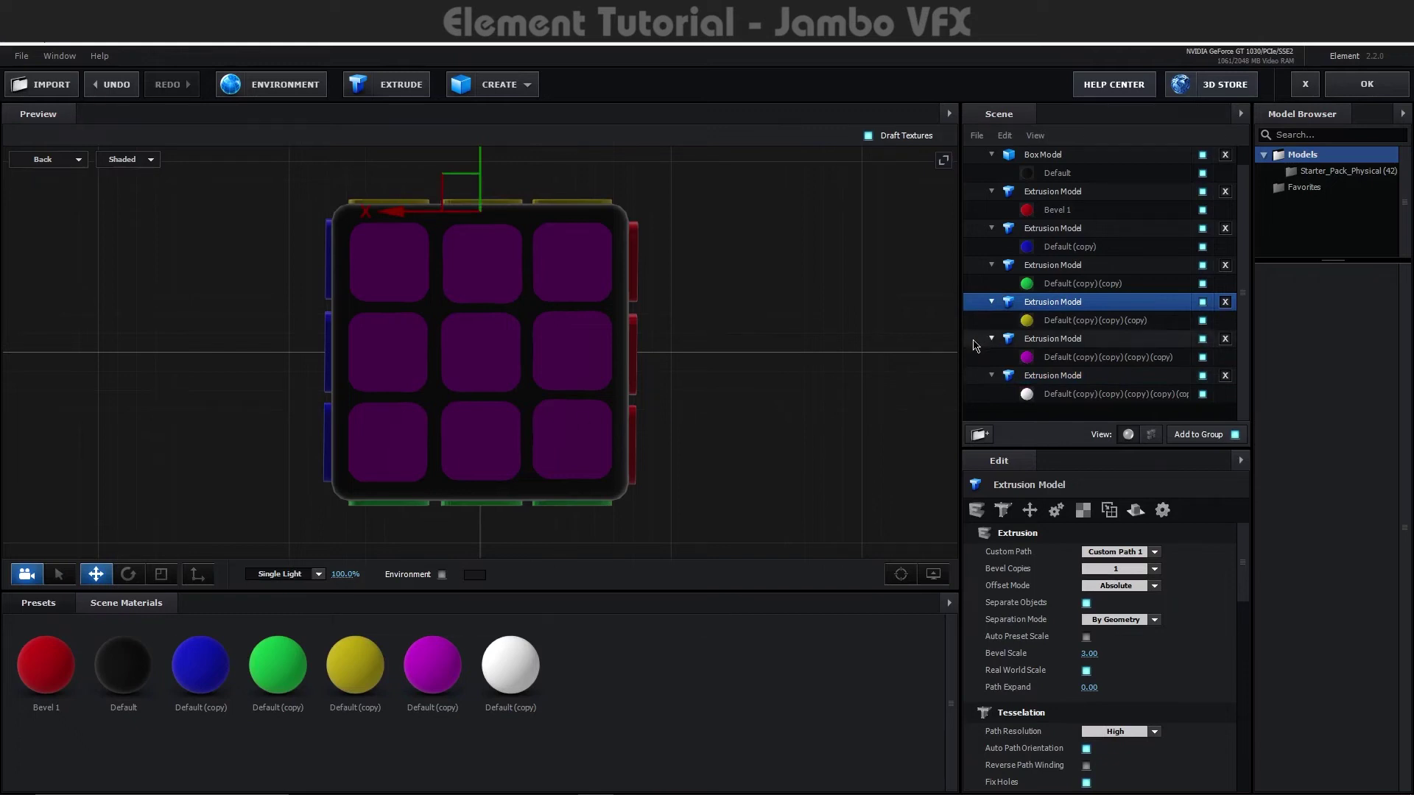
left_click(1053, 211)
left_click(1053, 191)
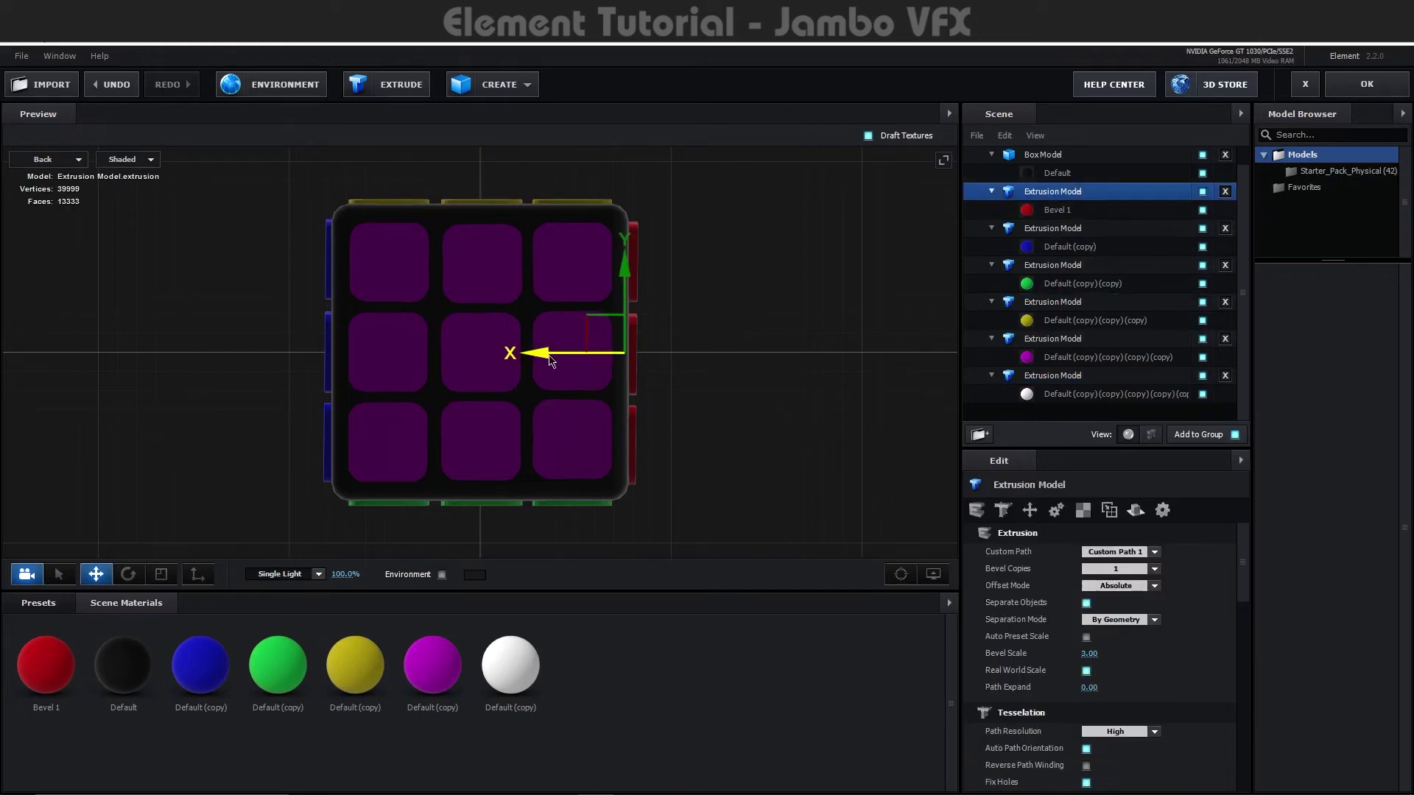
left_click(128, 574)
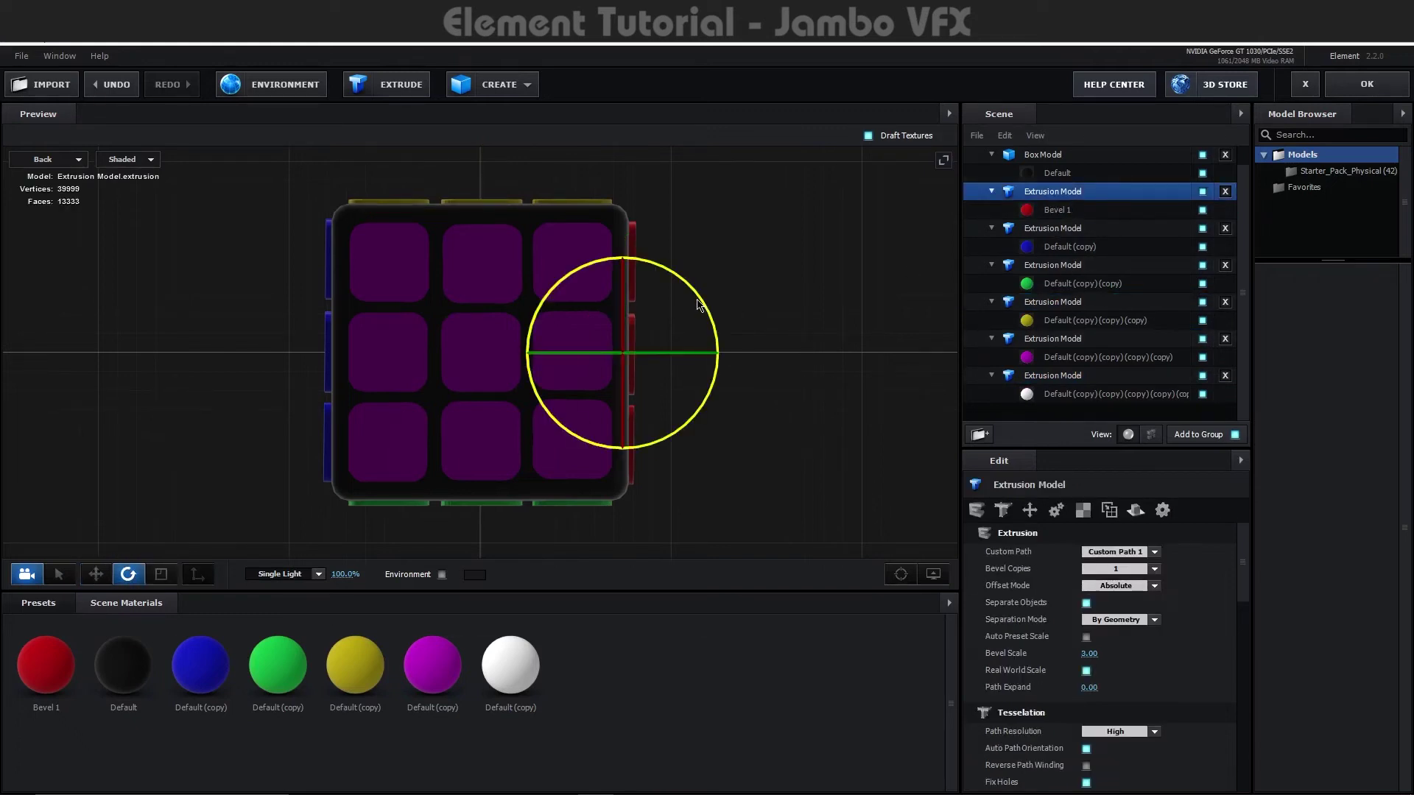
left_click(1054, 233)
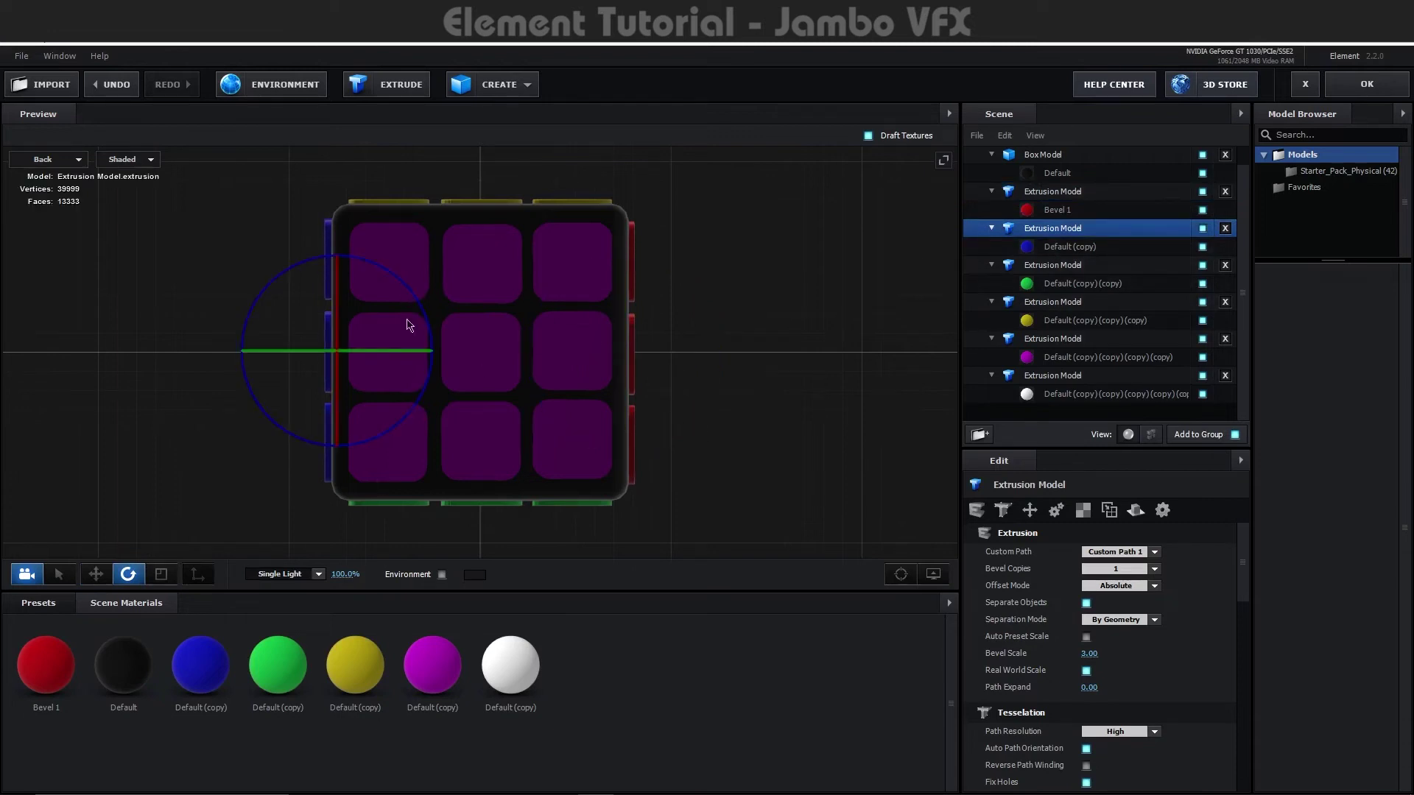
left_click(67, 159)
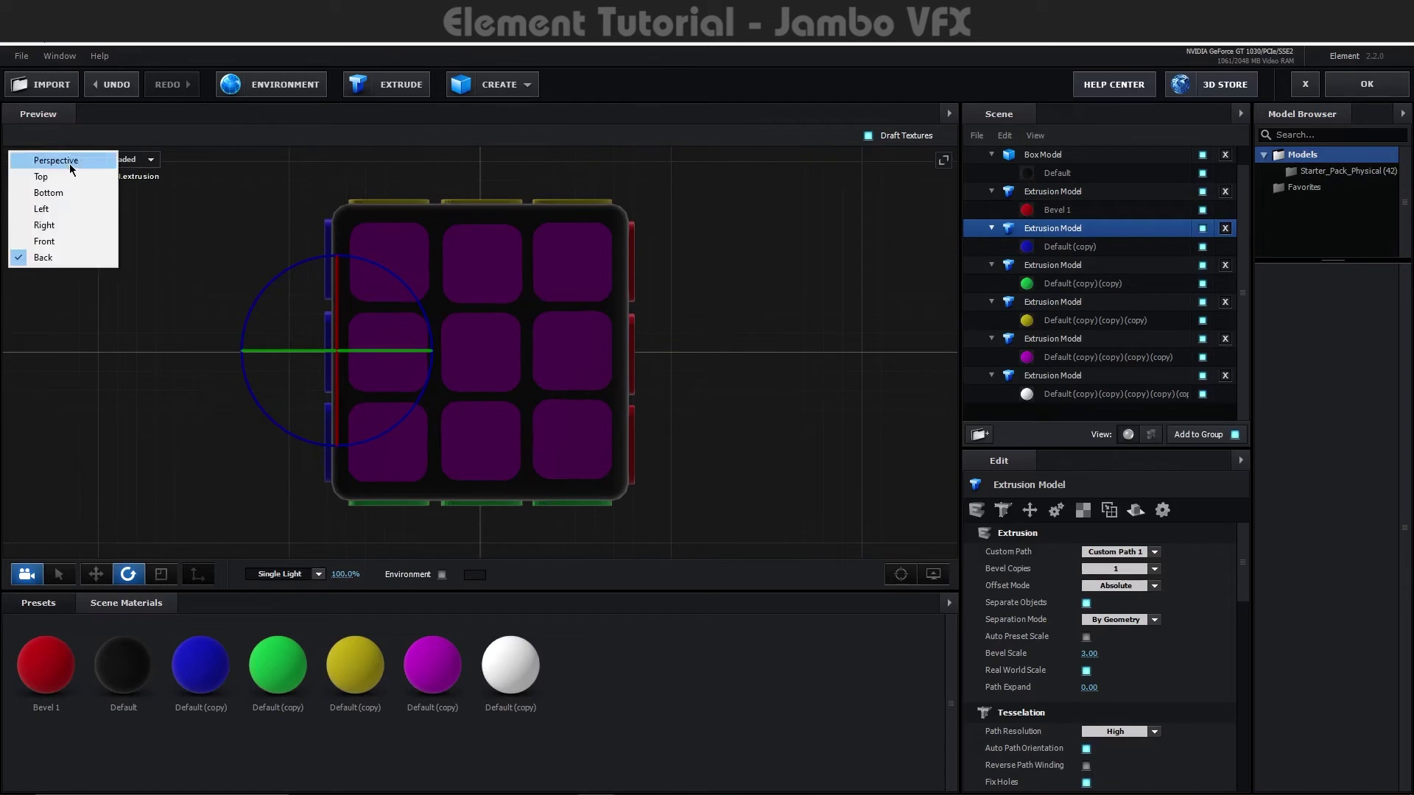
left_click(65, 175)
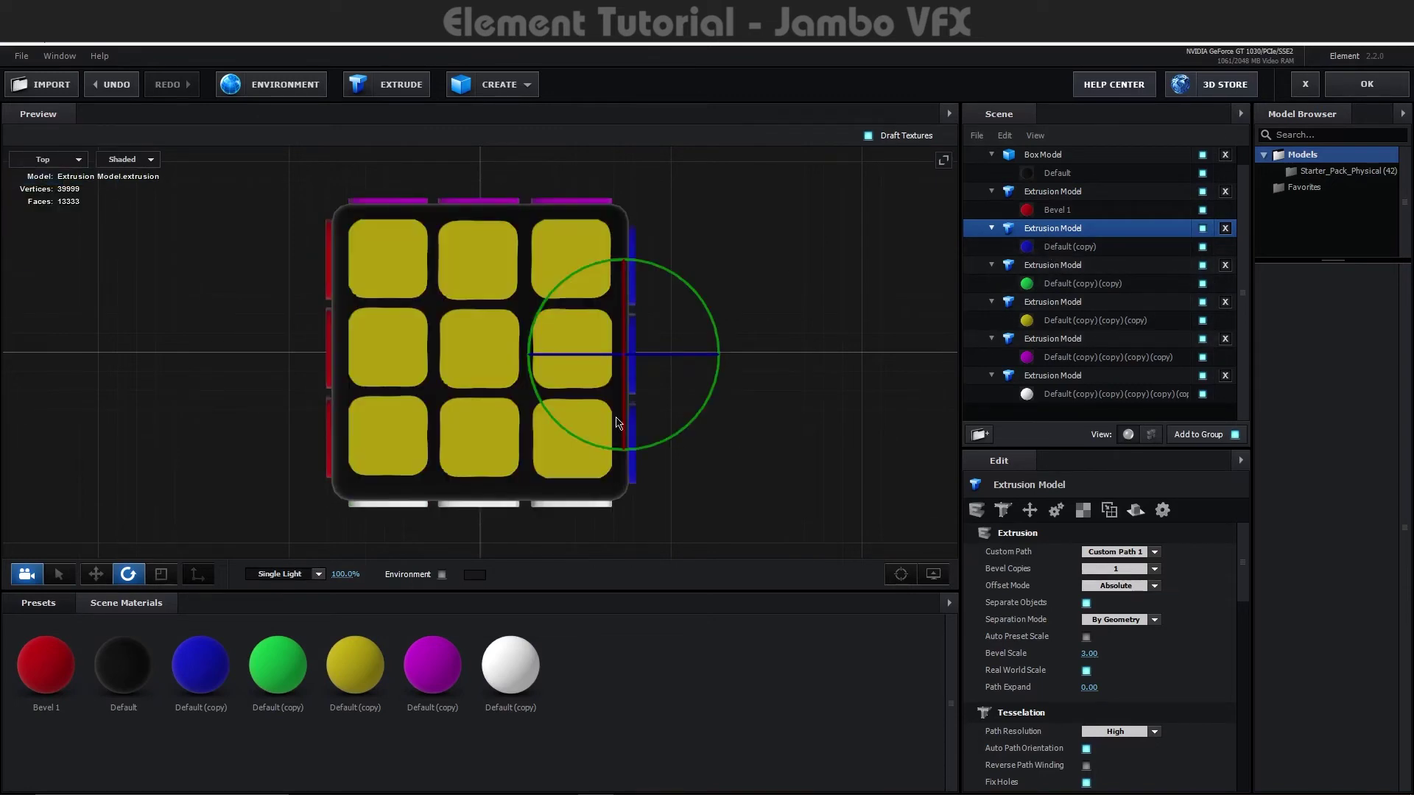
Orbit the assembled cube in Perspective and apply the scene back to the composition.
left_click(96, 574)
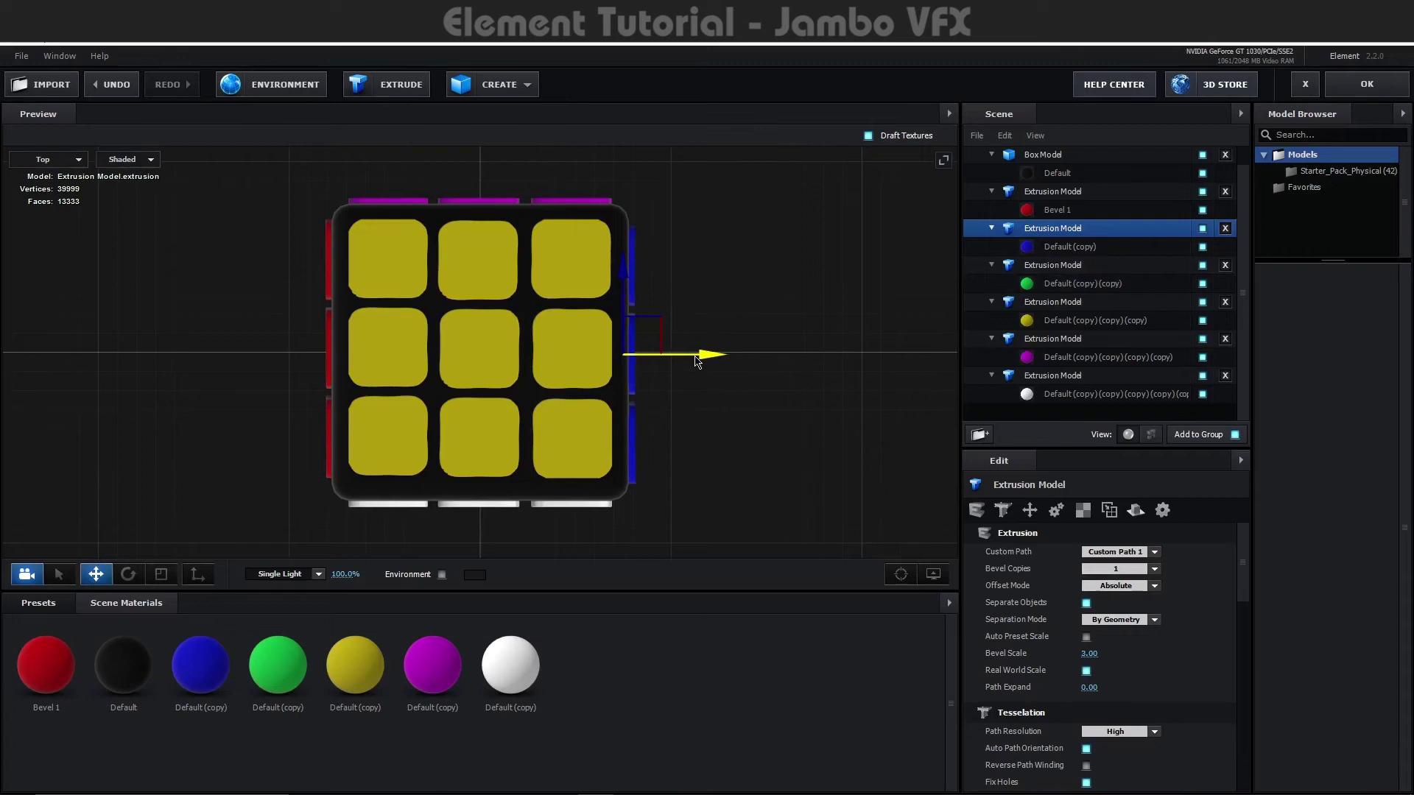
left_click(44, 159)
left_click(44, 159)
mouse_move(662, 397)
left_mouse_down()
mouse_move(638, 438)
mouse_move(692, 503)
mouse_move(602, 313)
mouse_move(703, 293)
mouse_move(751, 337)
mouse_move(719, 315)
mouse_move(608, 352)
mouse_move(597, 280)
mouse_move(621, 369)
mouse_move(646, 395)
mouse_move(582, 383)
mouse_move(385, 391)
mouse_move(722, 368)
left_mouse_up()
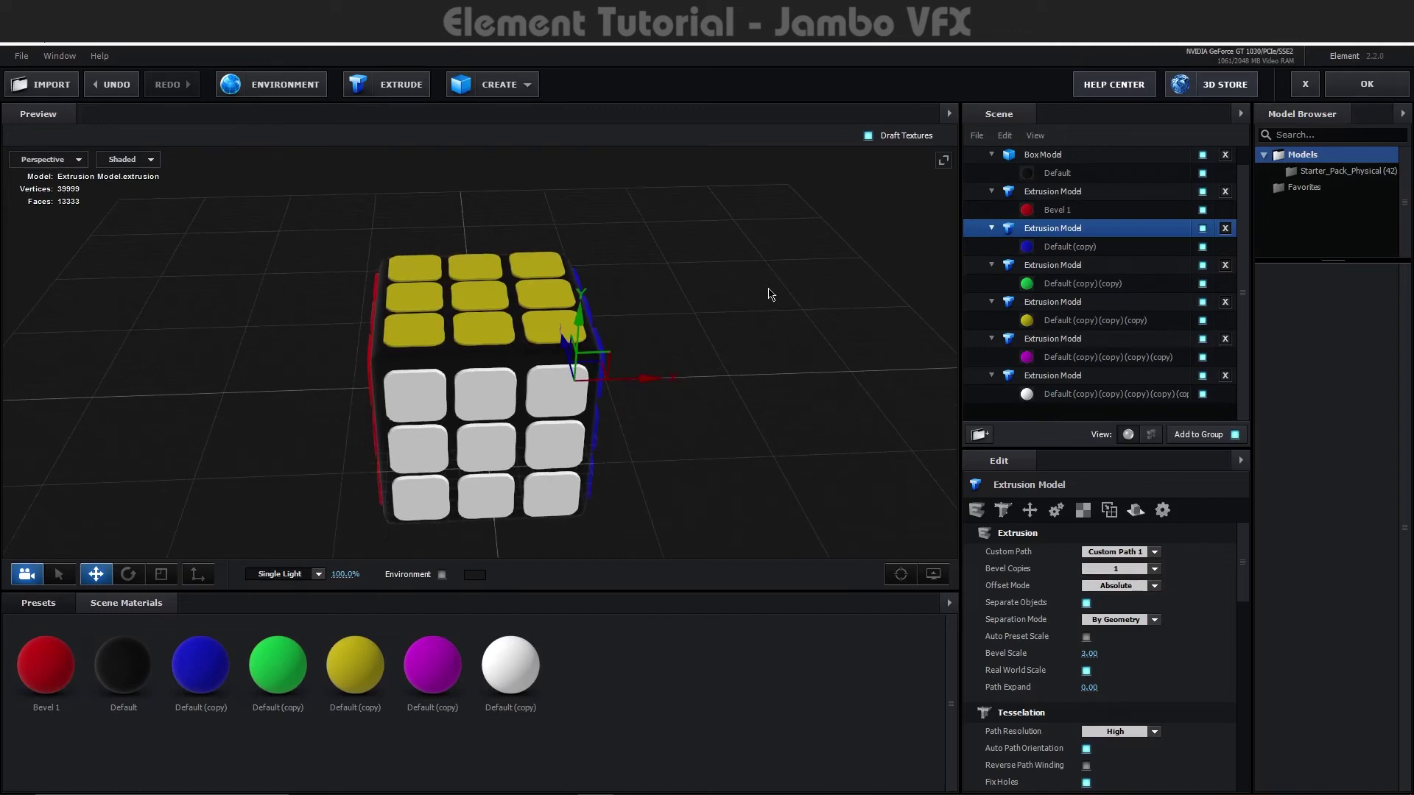
left_click(1366, 85)
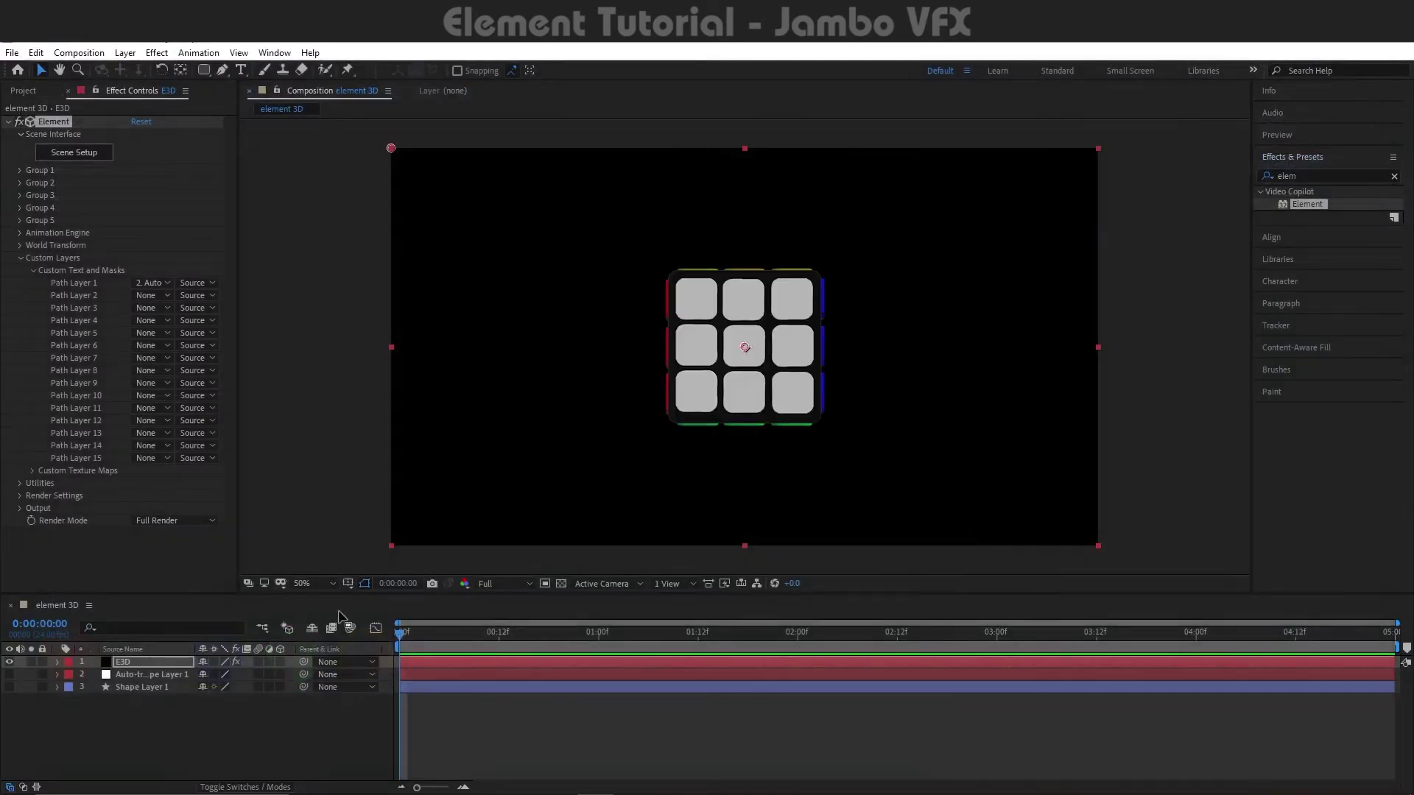
Add a new Camera 1 layer to the composition with default settings.
right_click(247, 769)
mouse_move(346, 562)
left_click(511, 641)
left_click(855, 576)
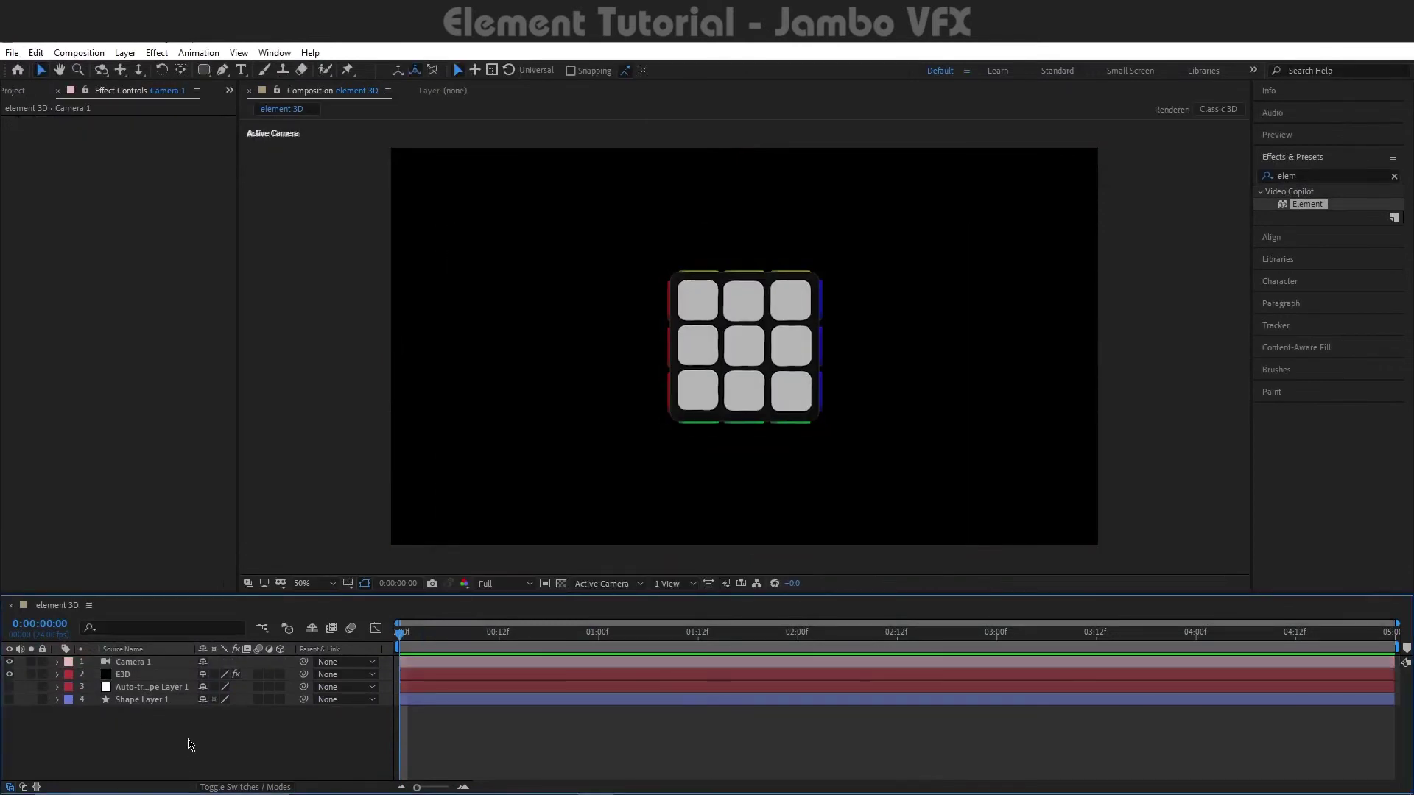
Reveal the E3D layer's Group 1 > Particle Look > Particle Rotation settings in Effect Controls.
left_click(124, 676)
left_click(20, 260)
left_click(20, 171)
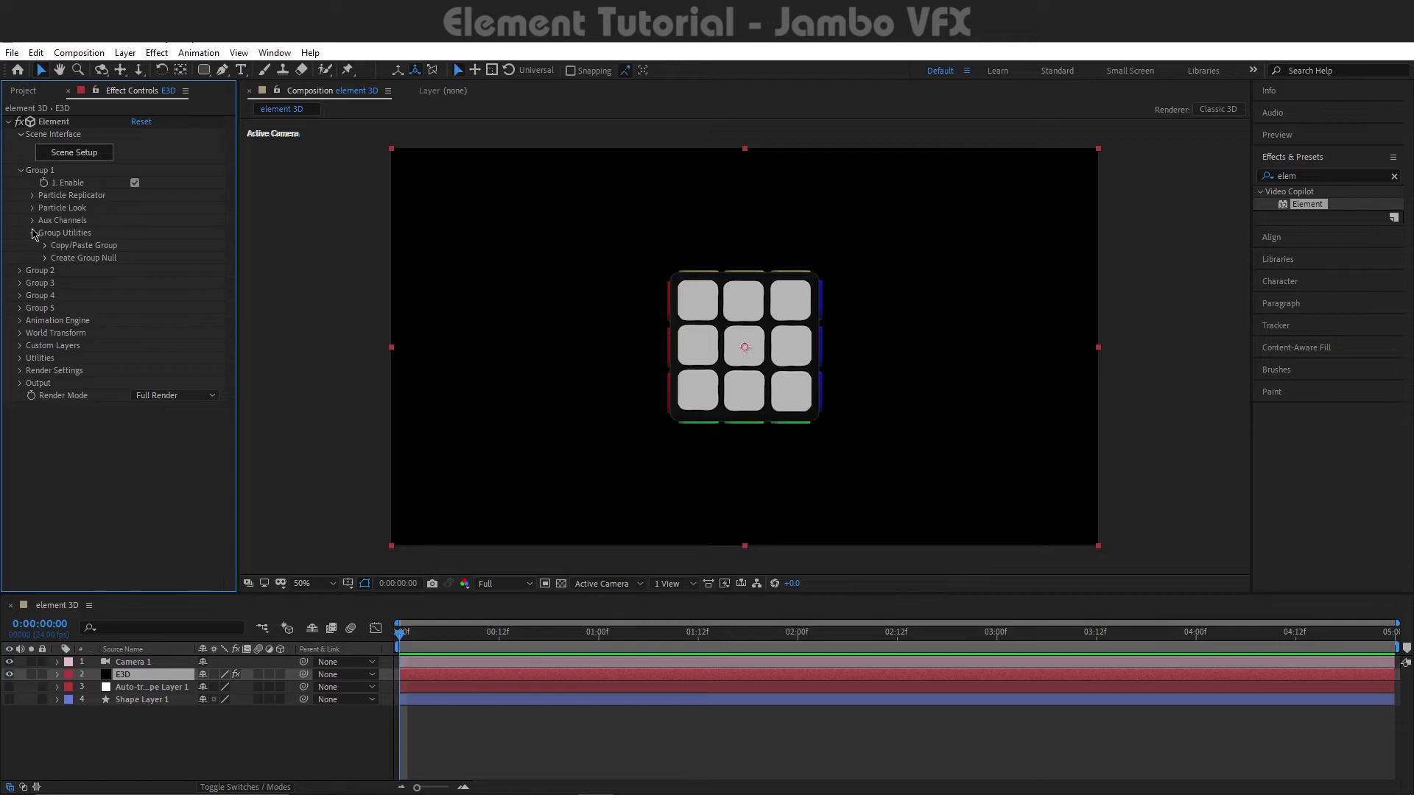
left_click(32, 208)
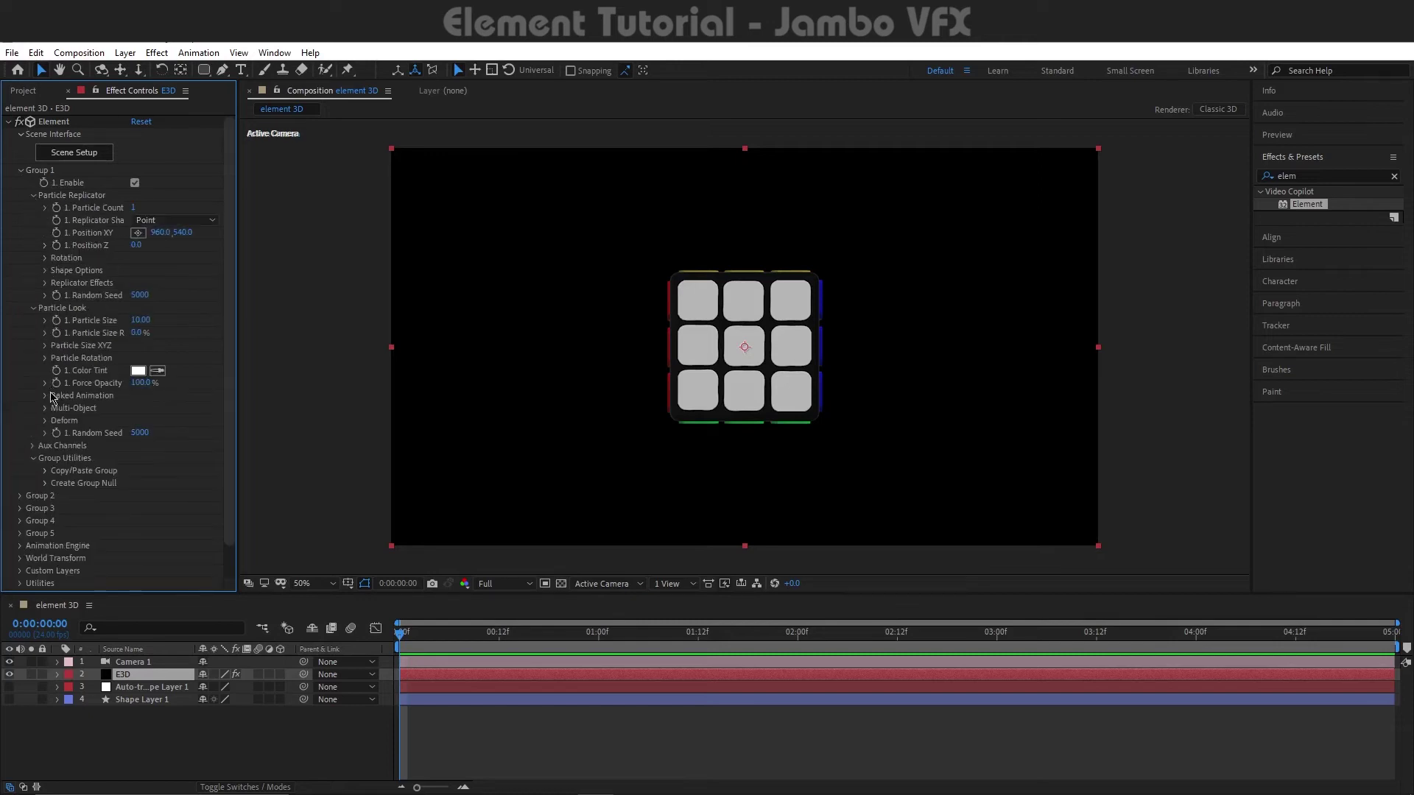
left_click(46, 359)
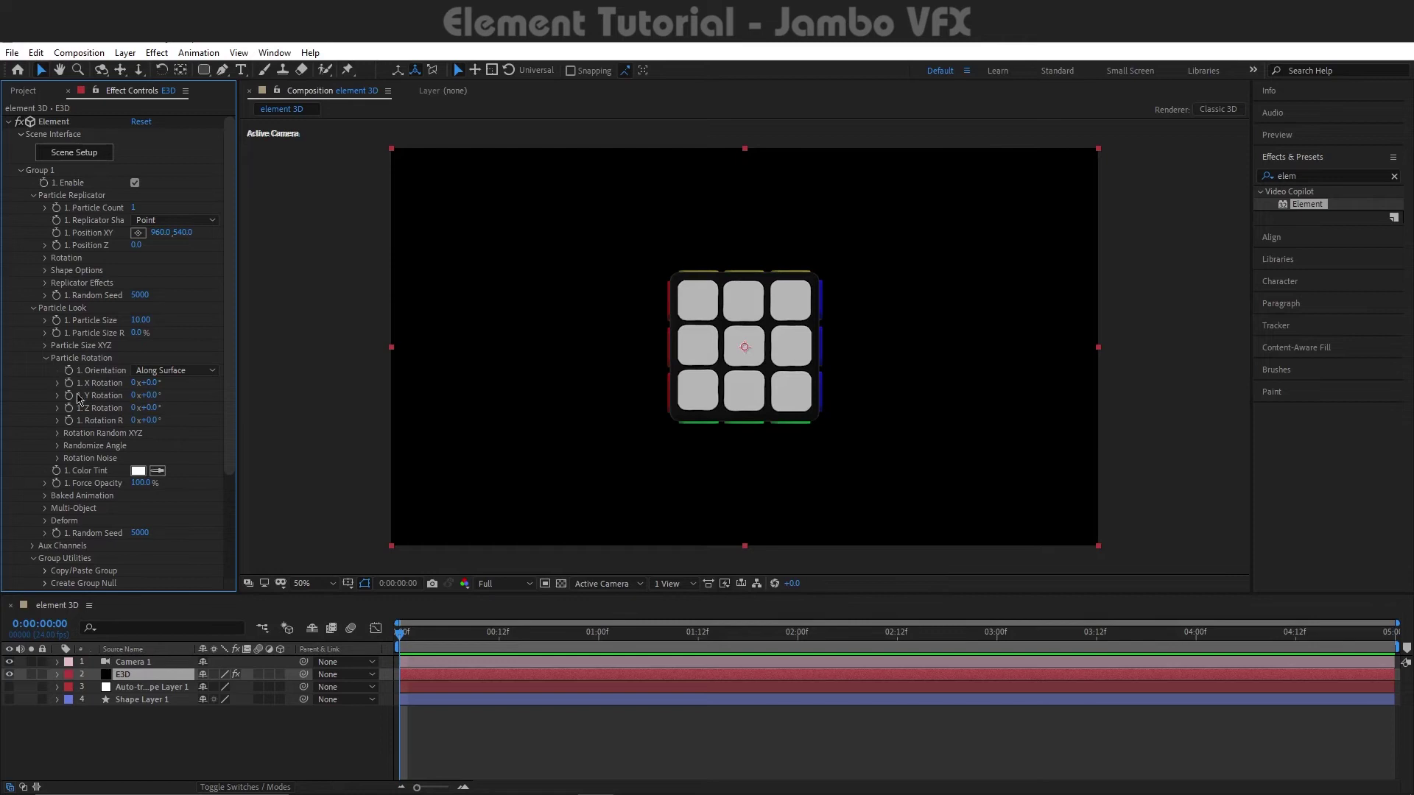
Drive X Rotation and Y Rotation with a time*360/5 expression.
left_click(68, 384, "alt")
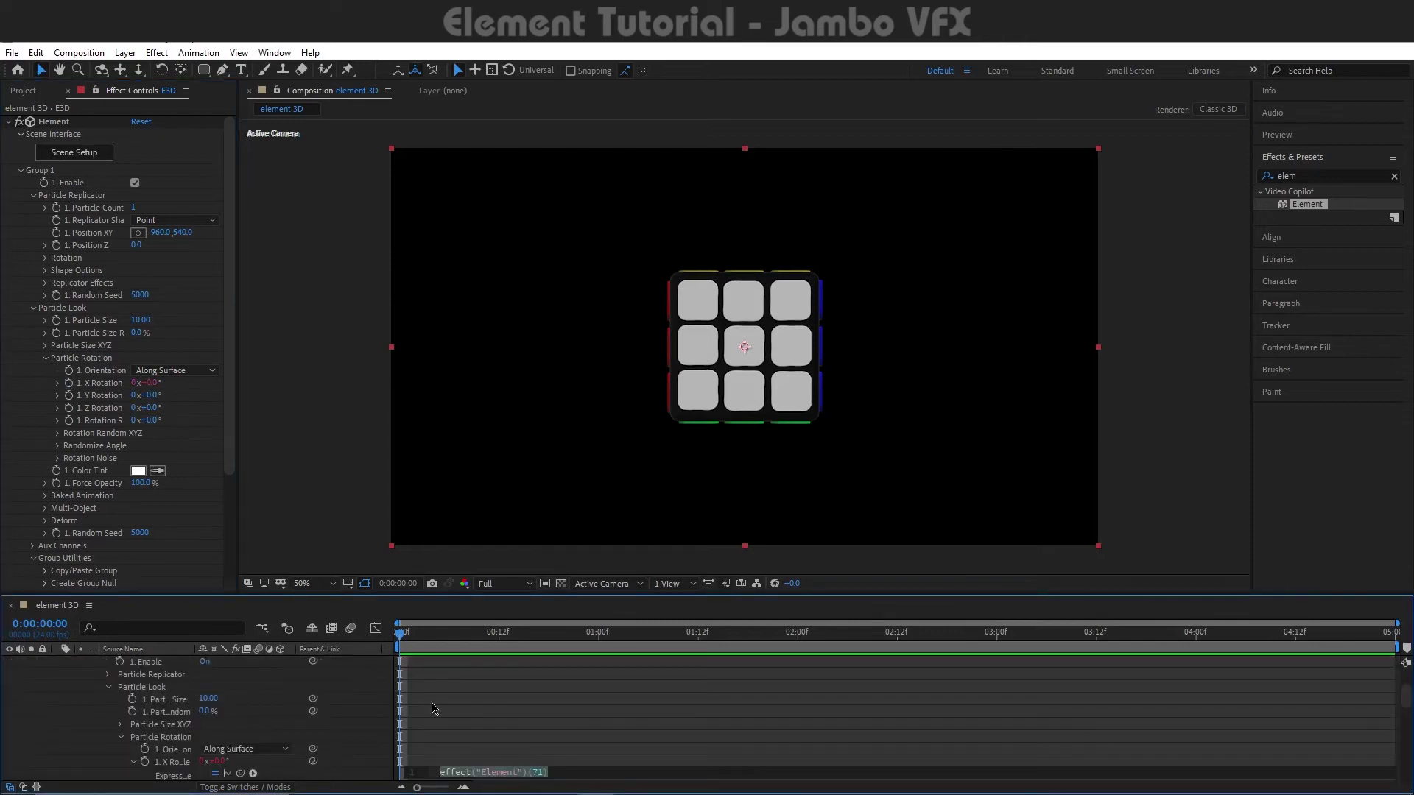
type("time")
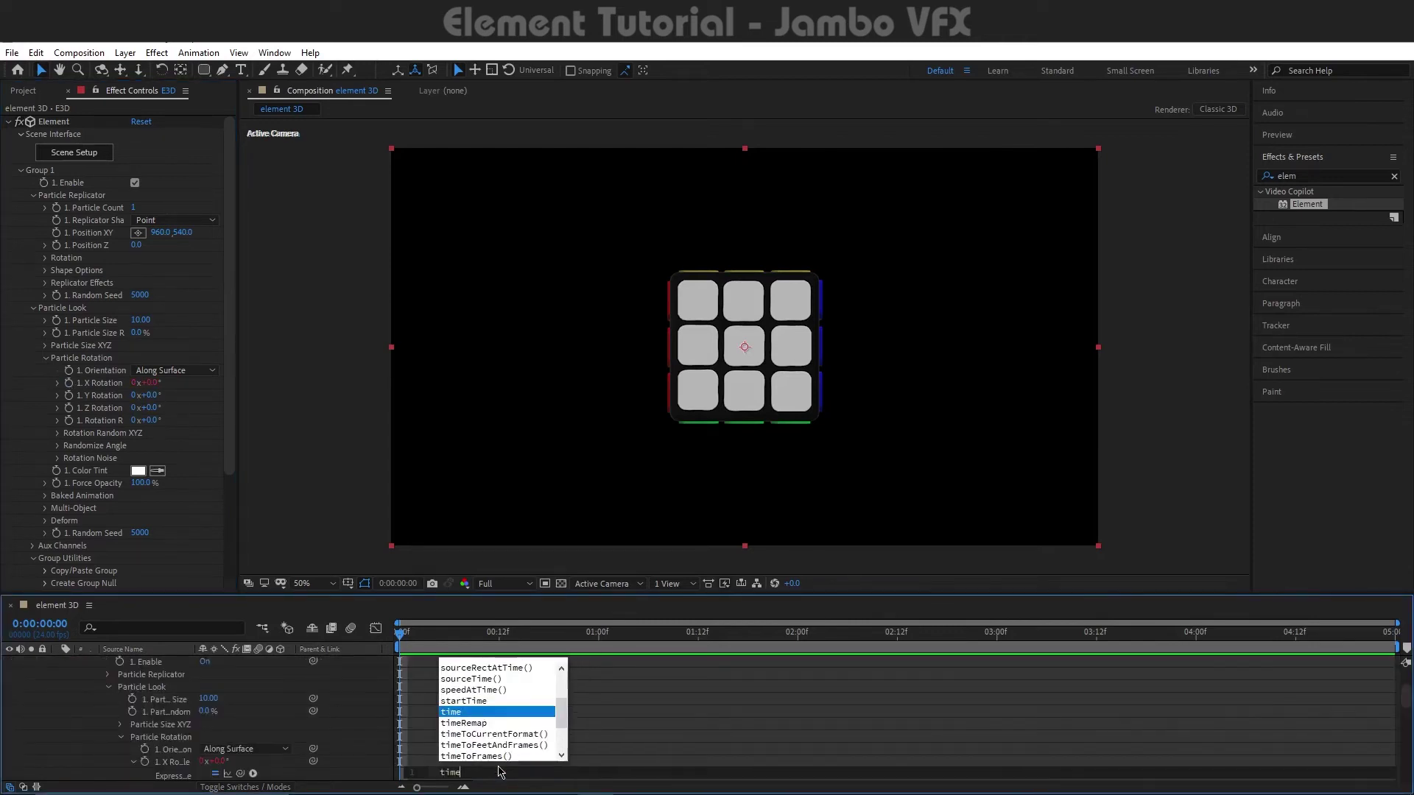
left_click(467, 713)
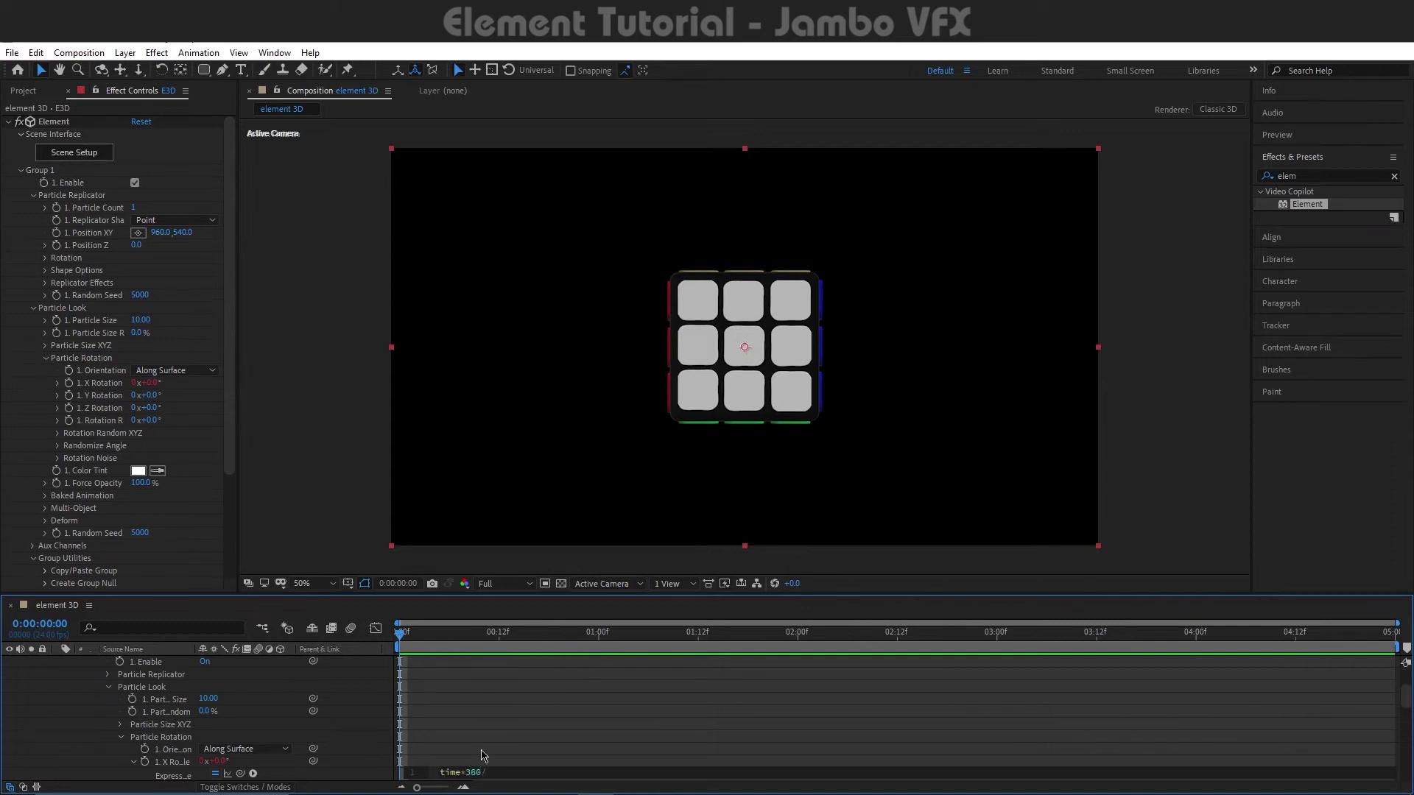
type("5")
left_click(526, 635)
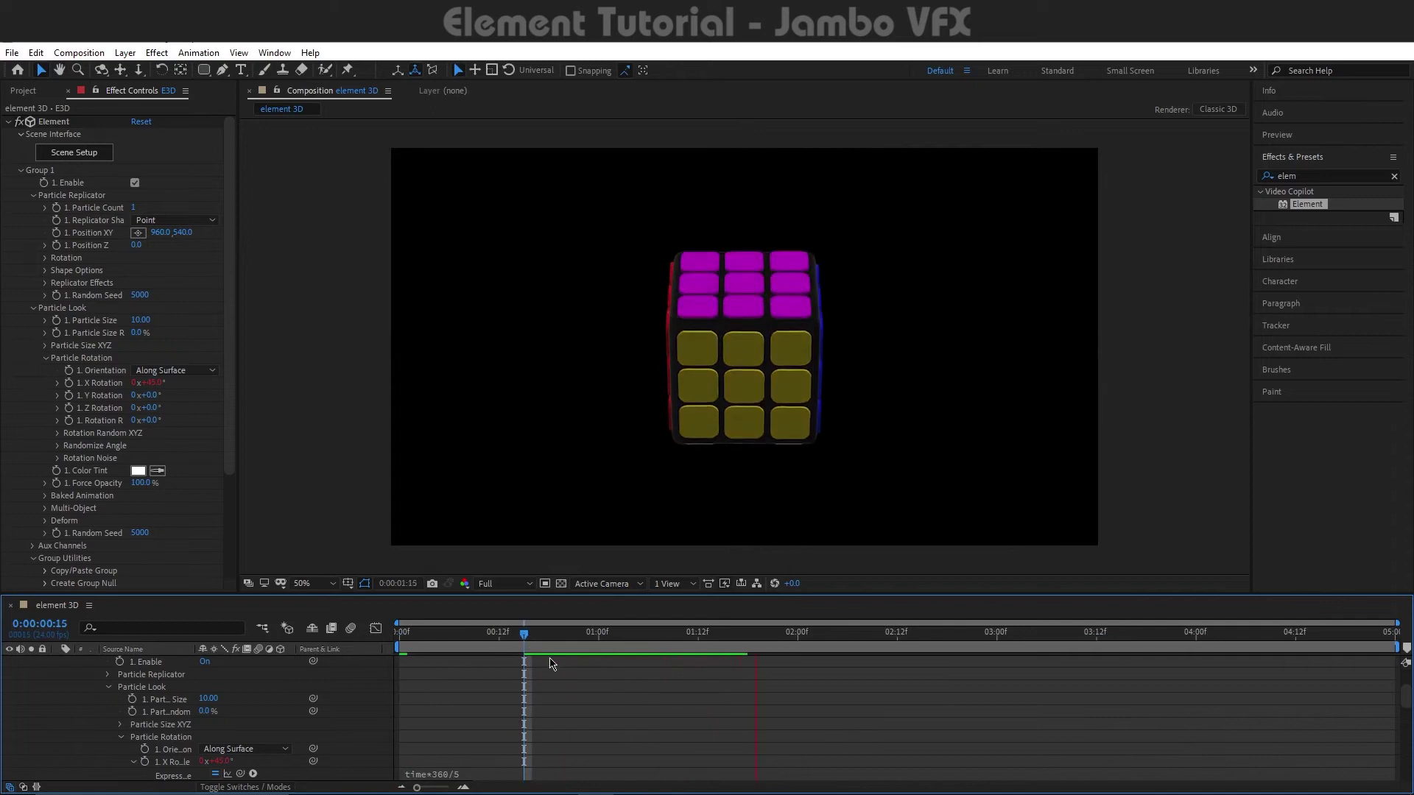
key("space")
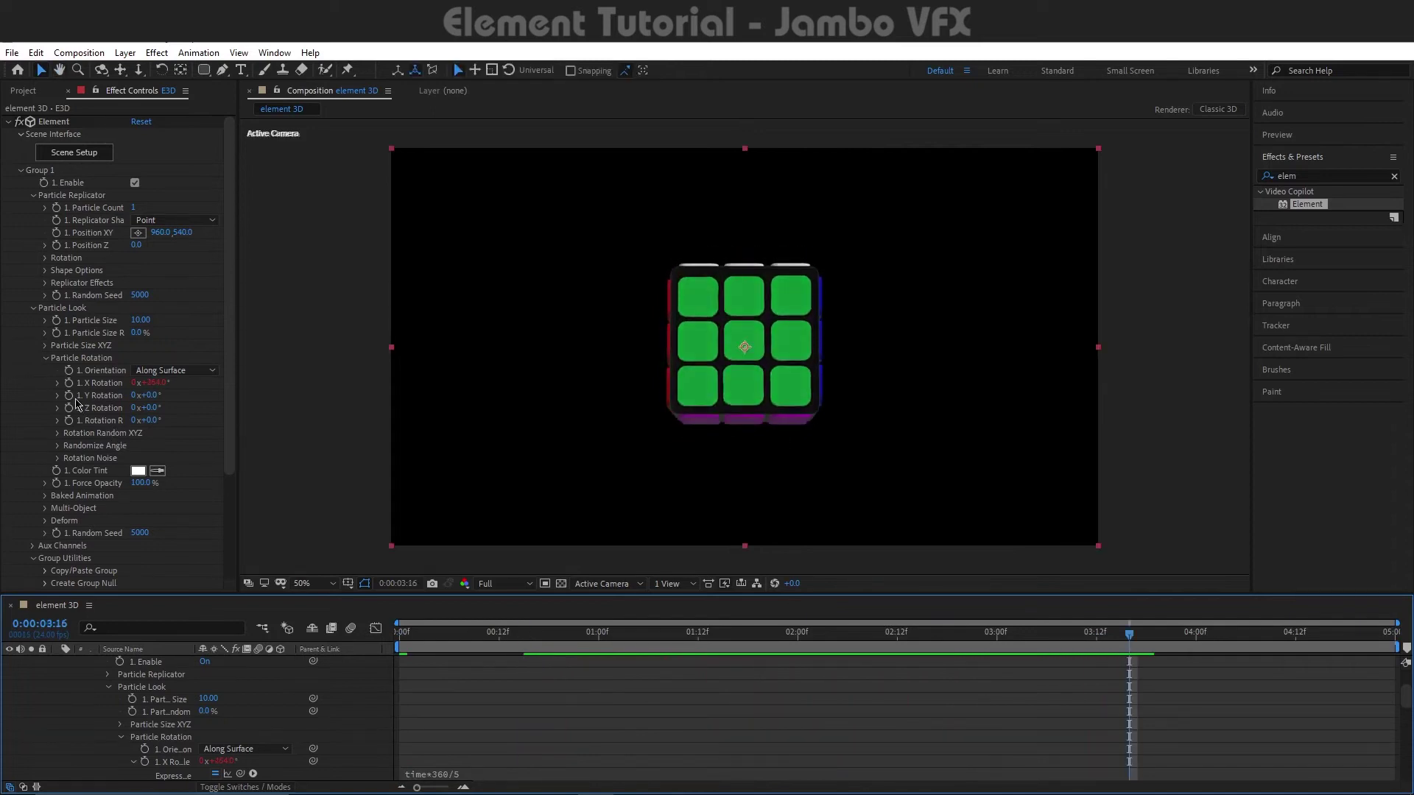
left_click(71, 396, "alt")
type("time")
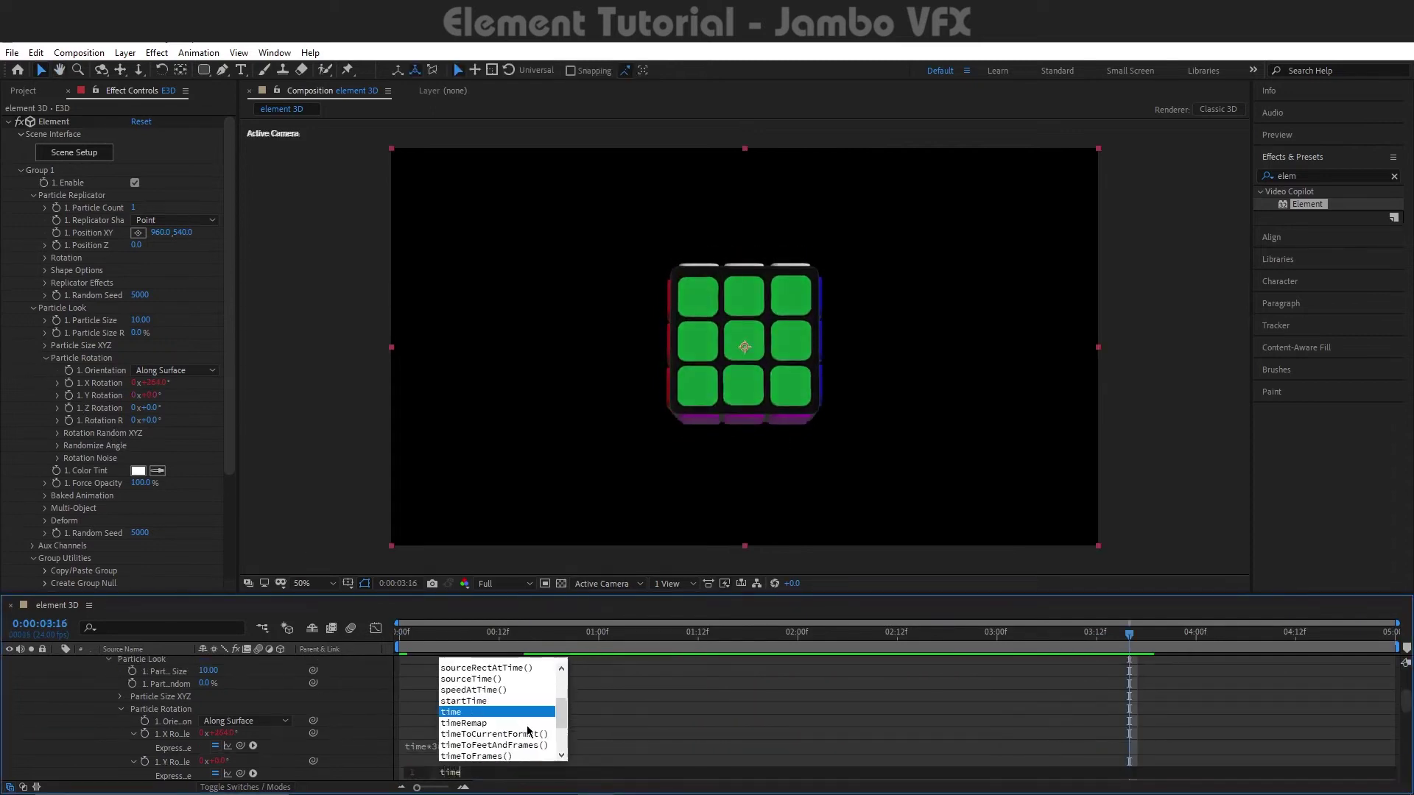
left_click(481, 713)
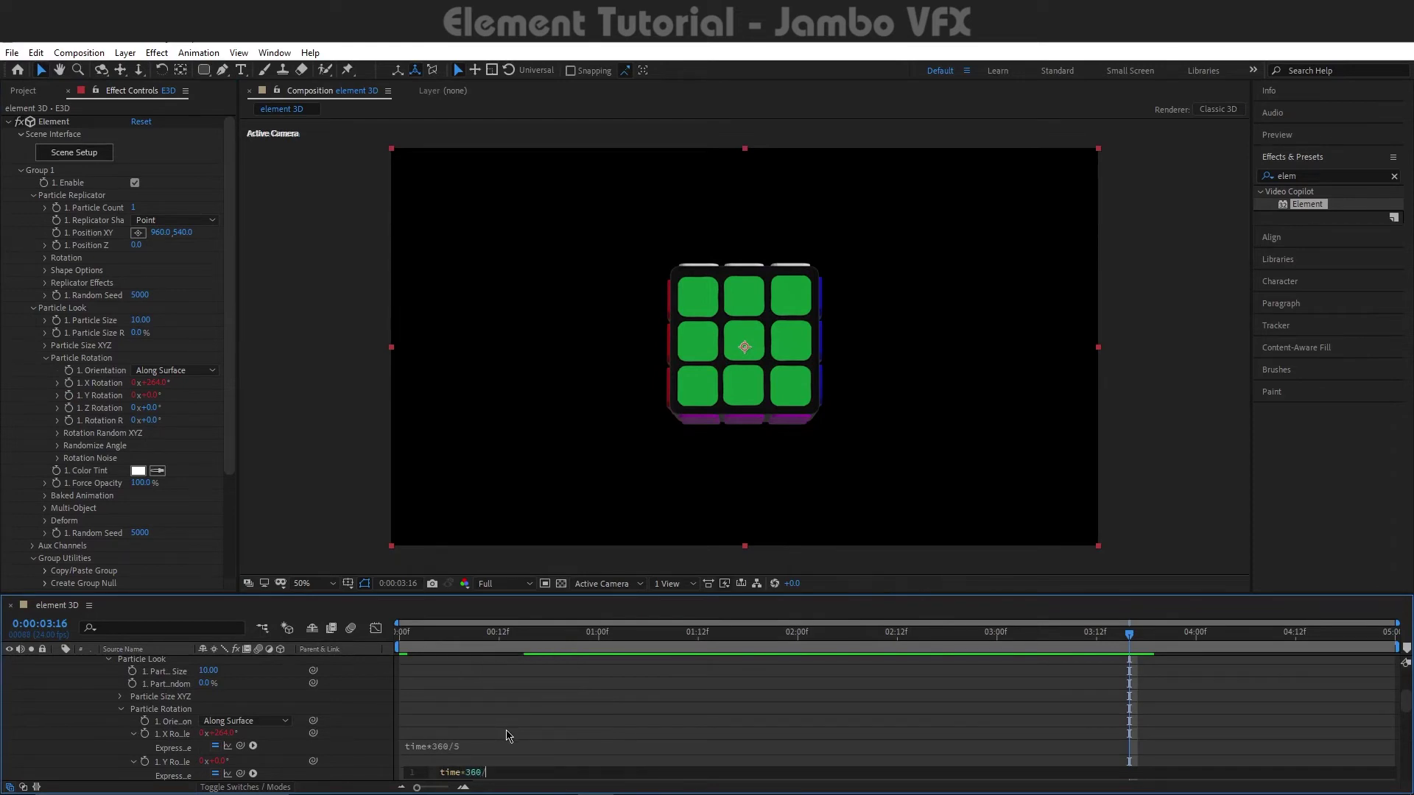
type("/5")
left_click(507, 735)
key("space")
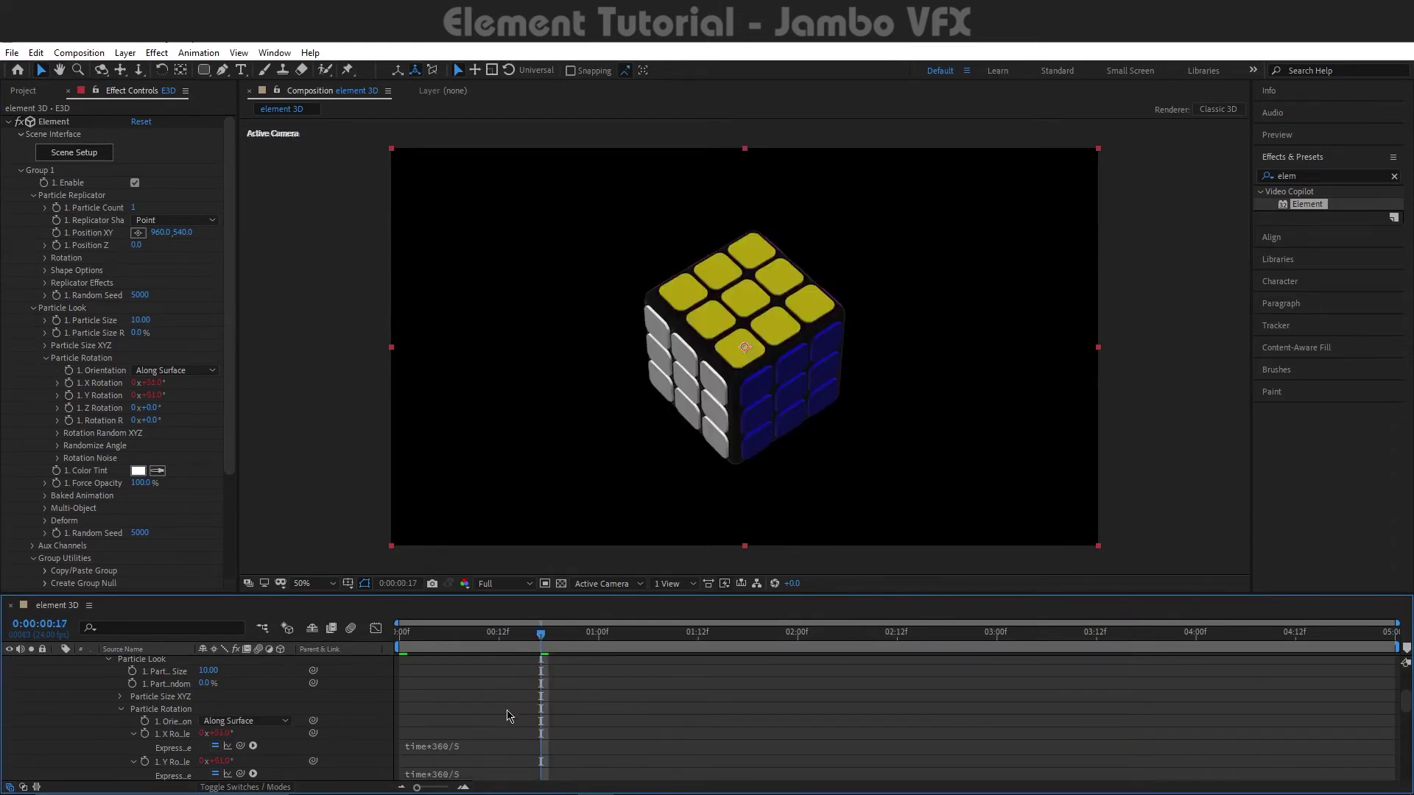
Add the time*360/5 expression to Z Rotation and the remaining rotation property.
left_click(69, 408, "alt")
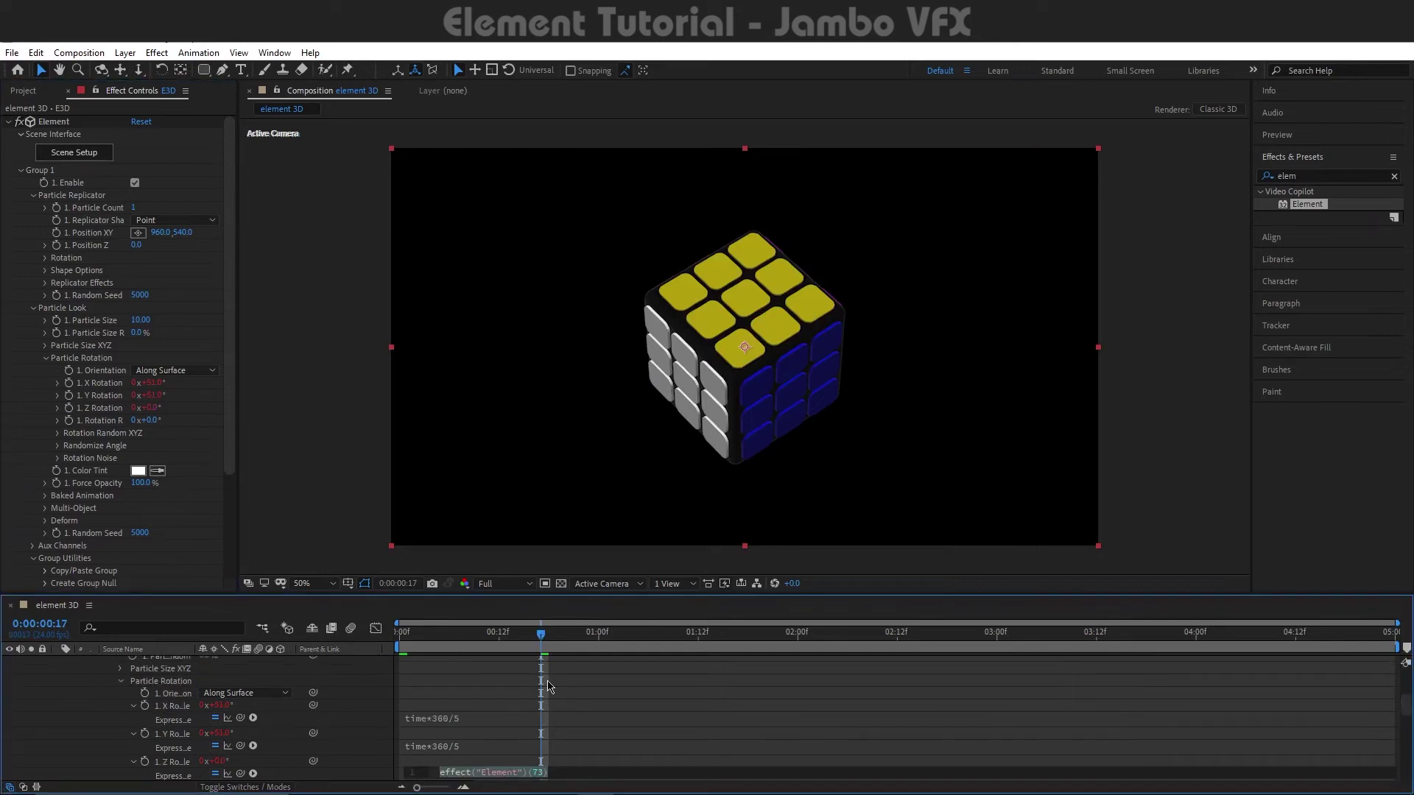
type("time")
left_click(482, 711)
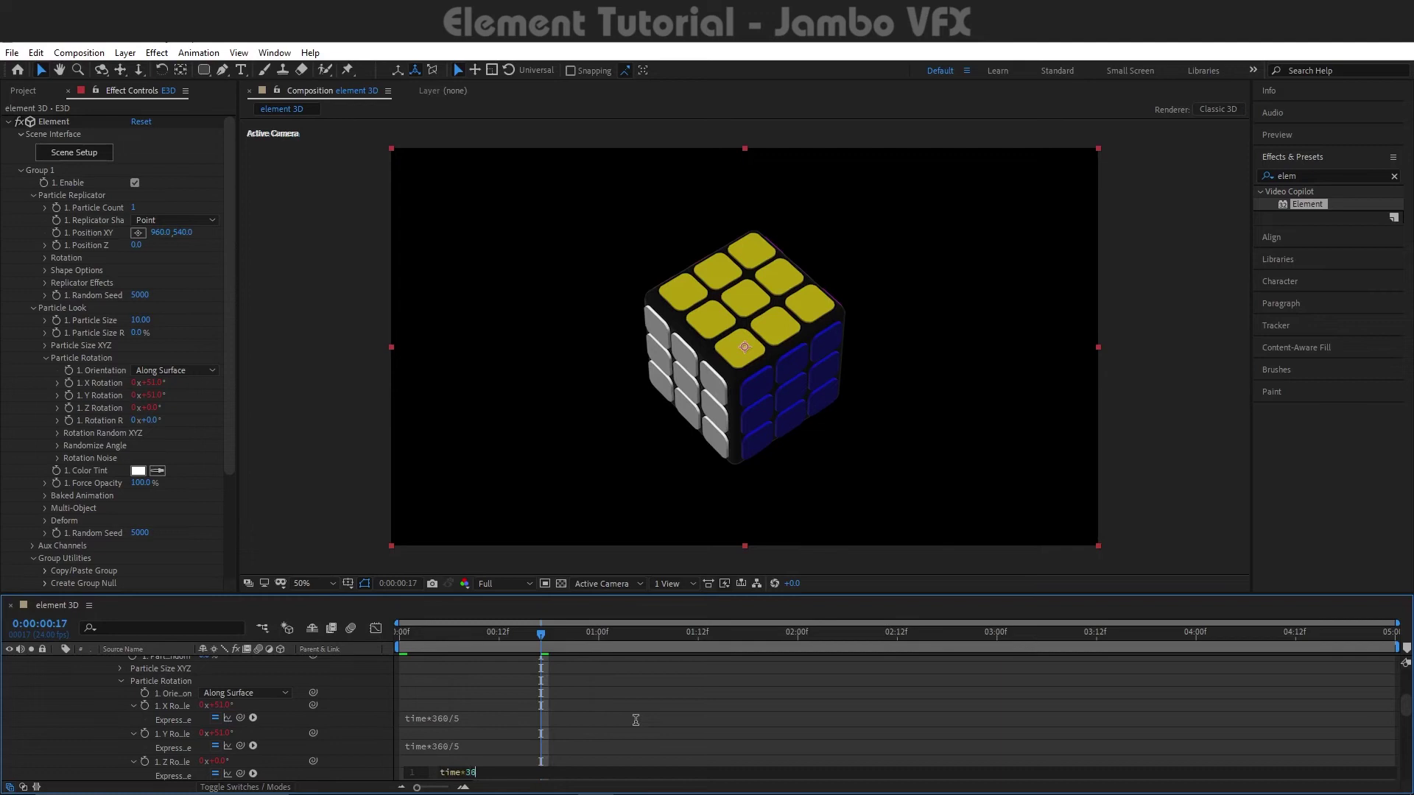
type("0/5")
left_click(553, 653)
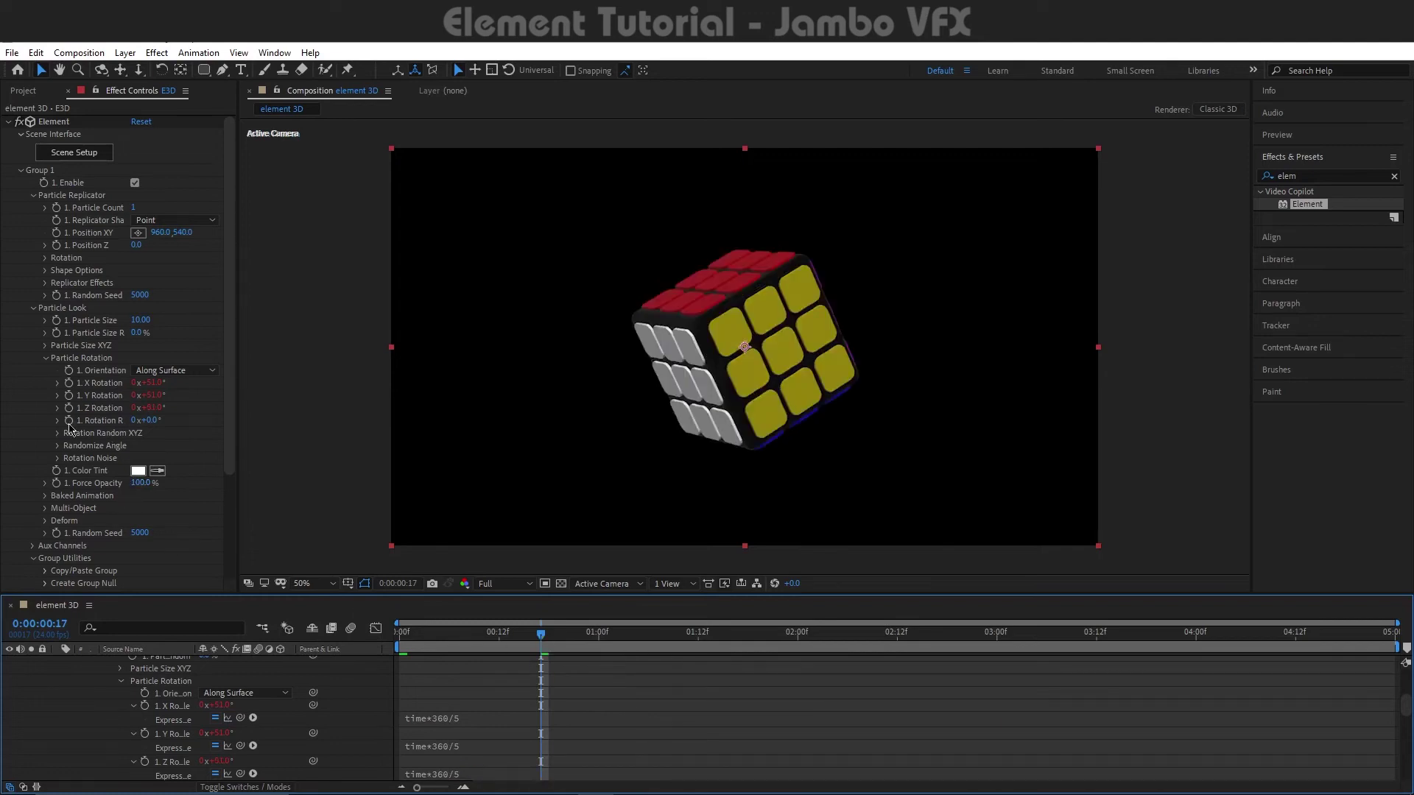
left_click(69, 421, "alt")
type("time")
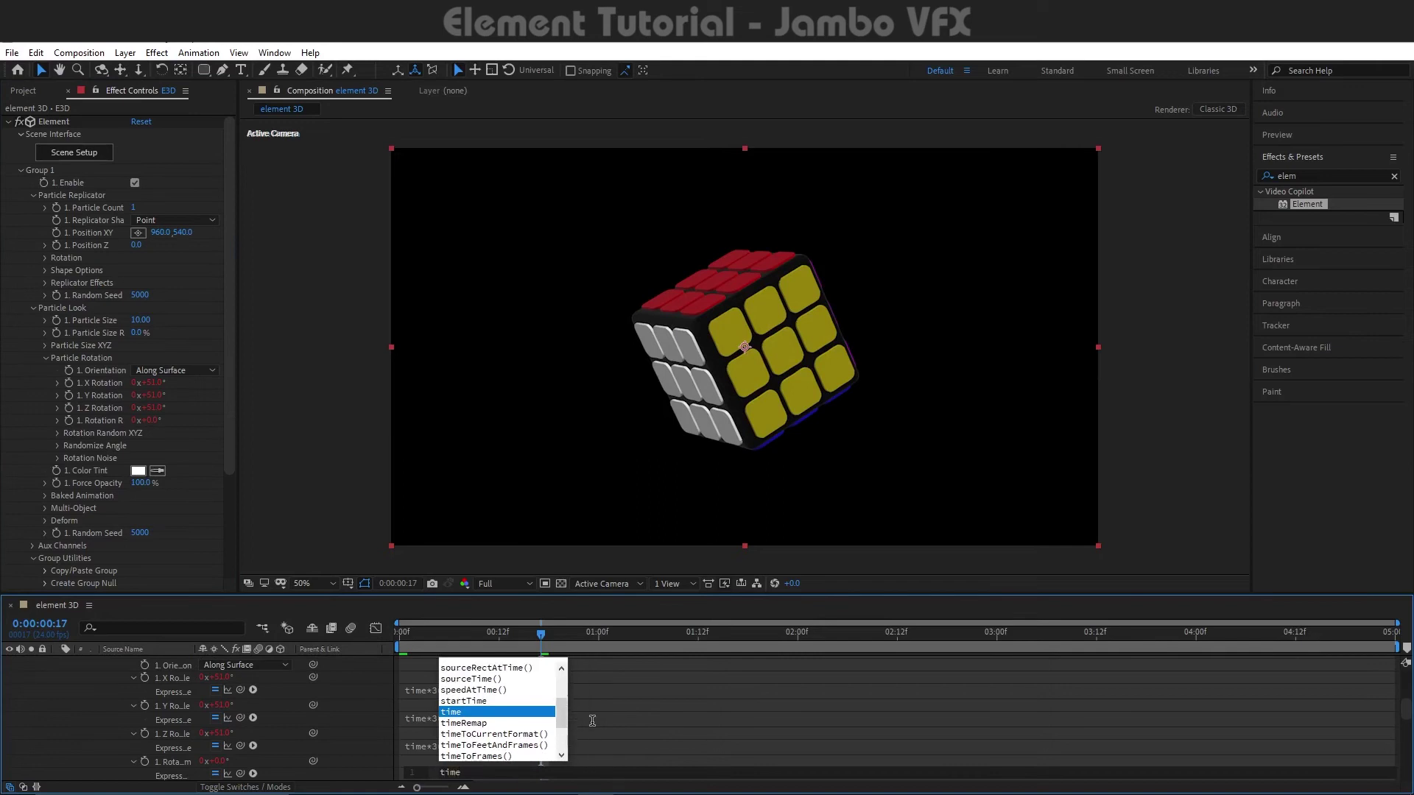
type("*")
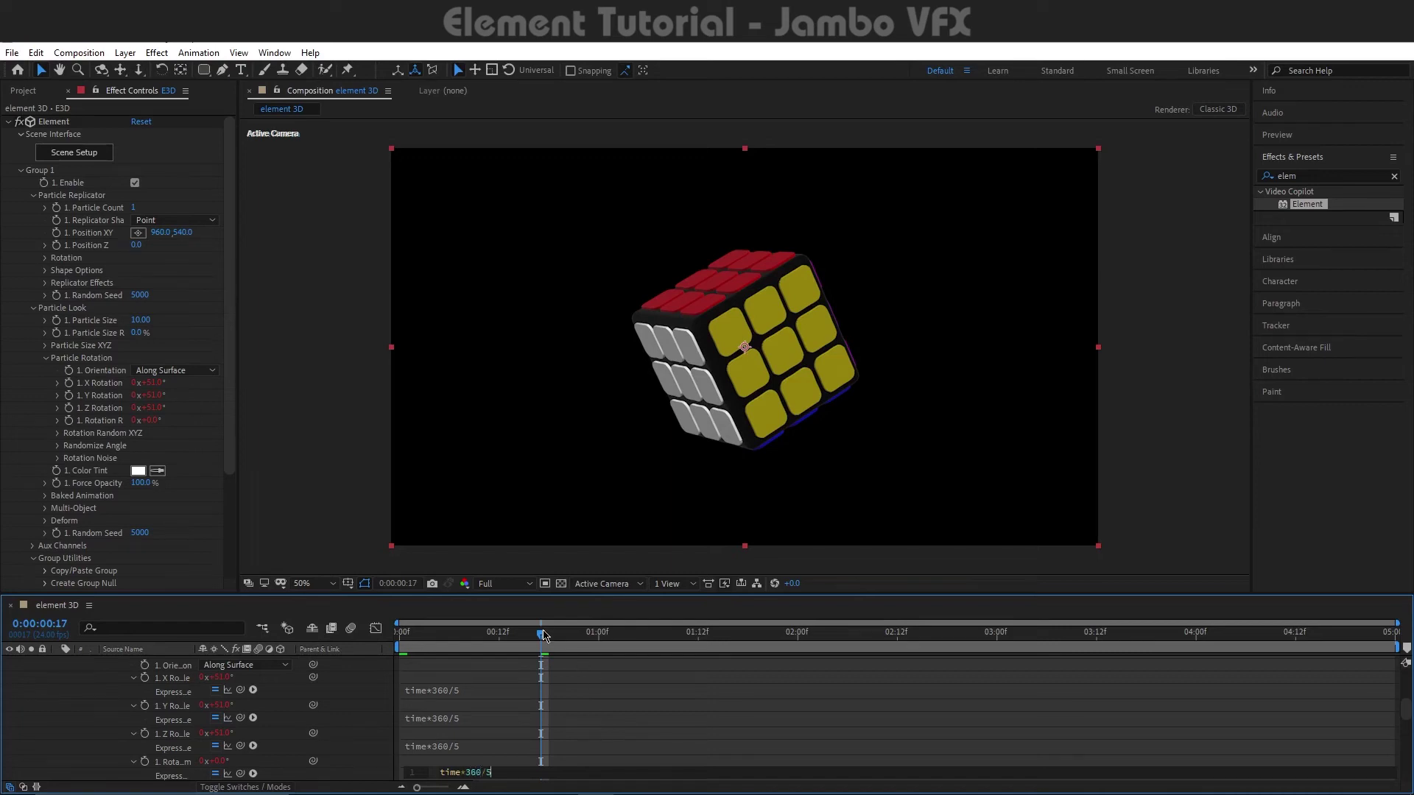
key("KP_Enter")
Collapse the E3D layer, preview the spinning cube from the start, and scrub to check rotation.
key("Home")
scroll(238, 707, "up", 10)
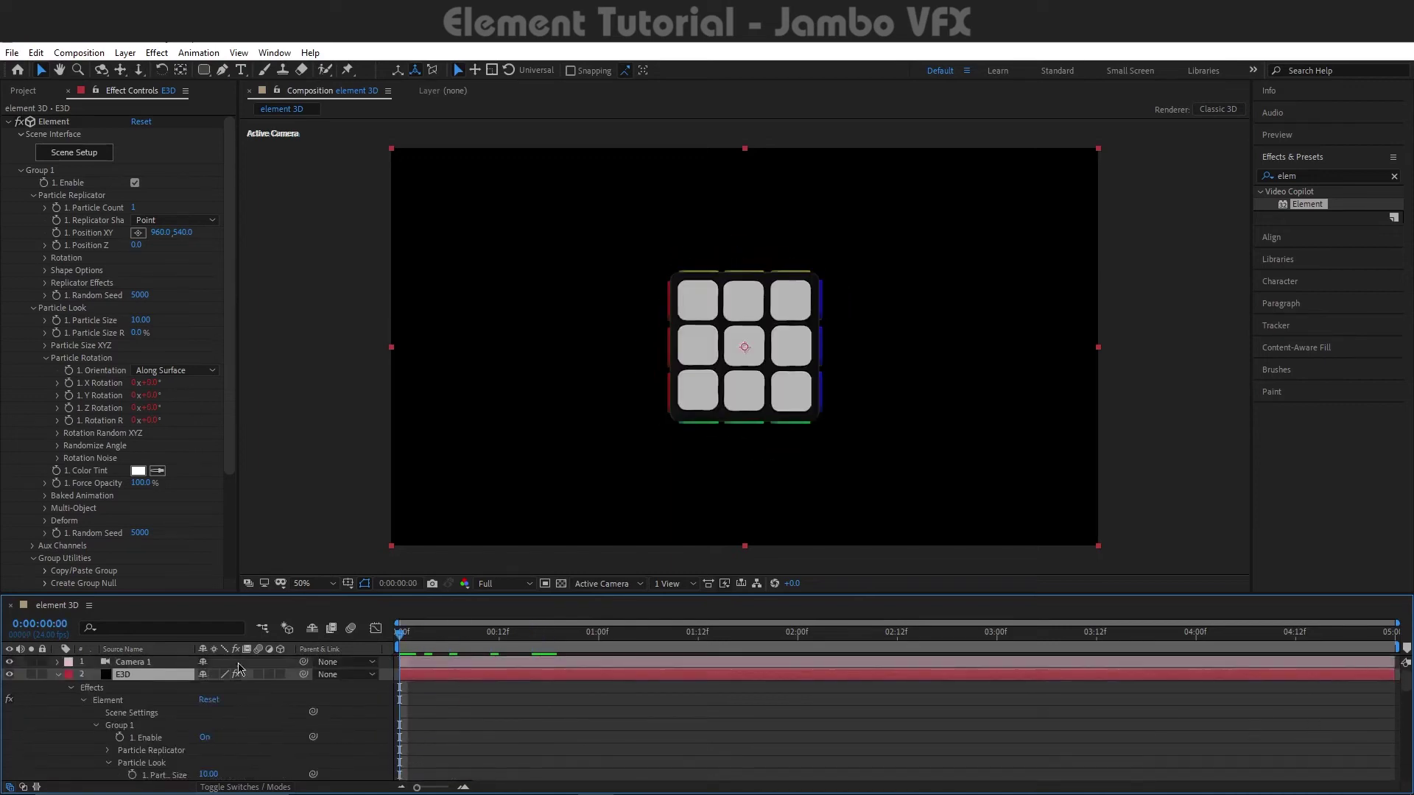
left_click(57, 674)
key("space")
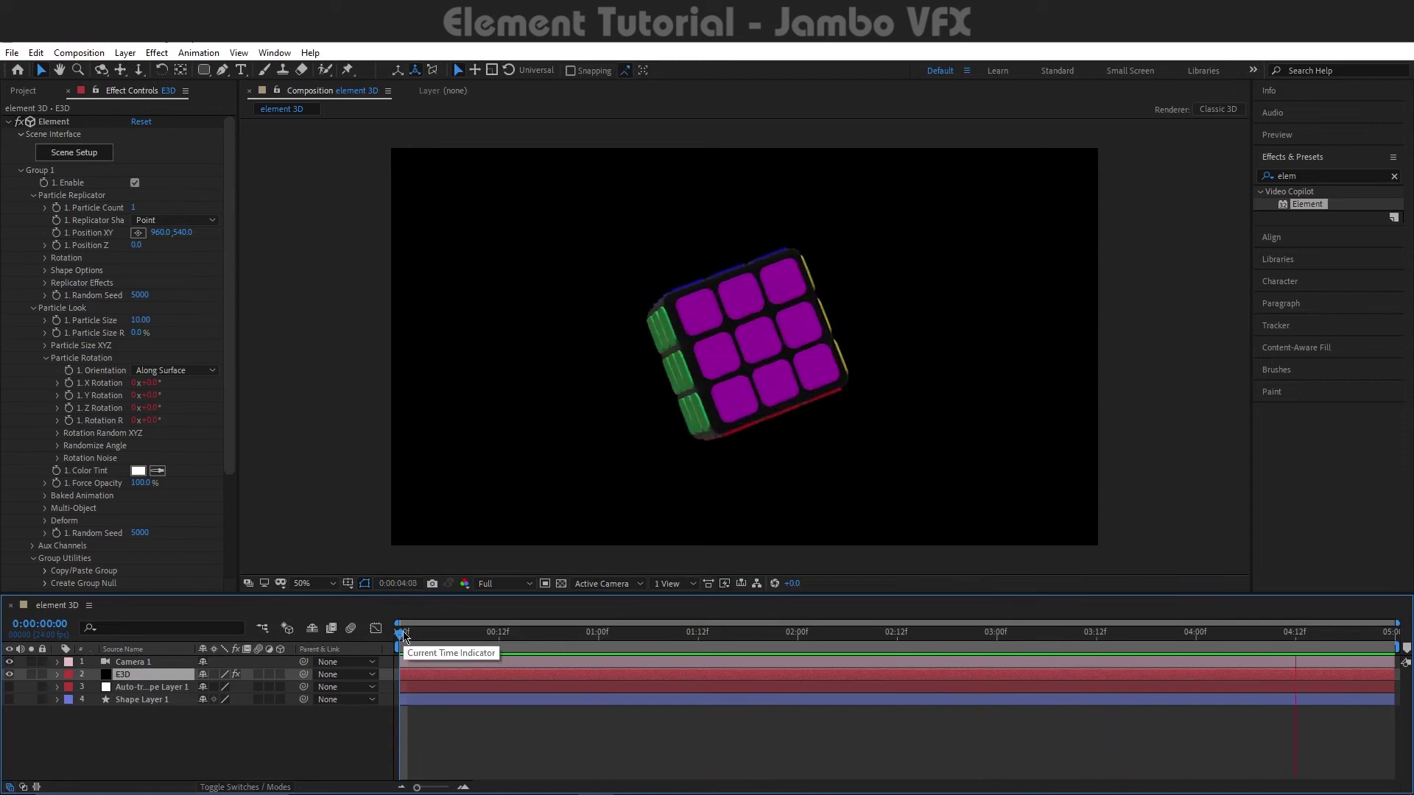
key("space")
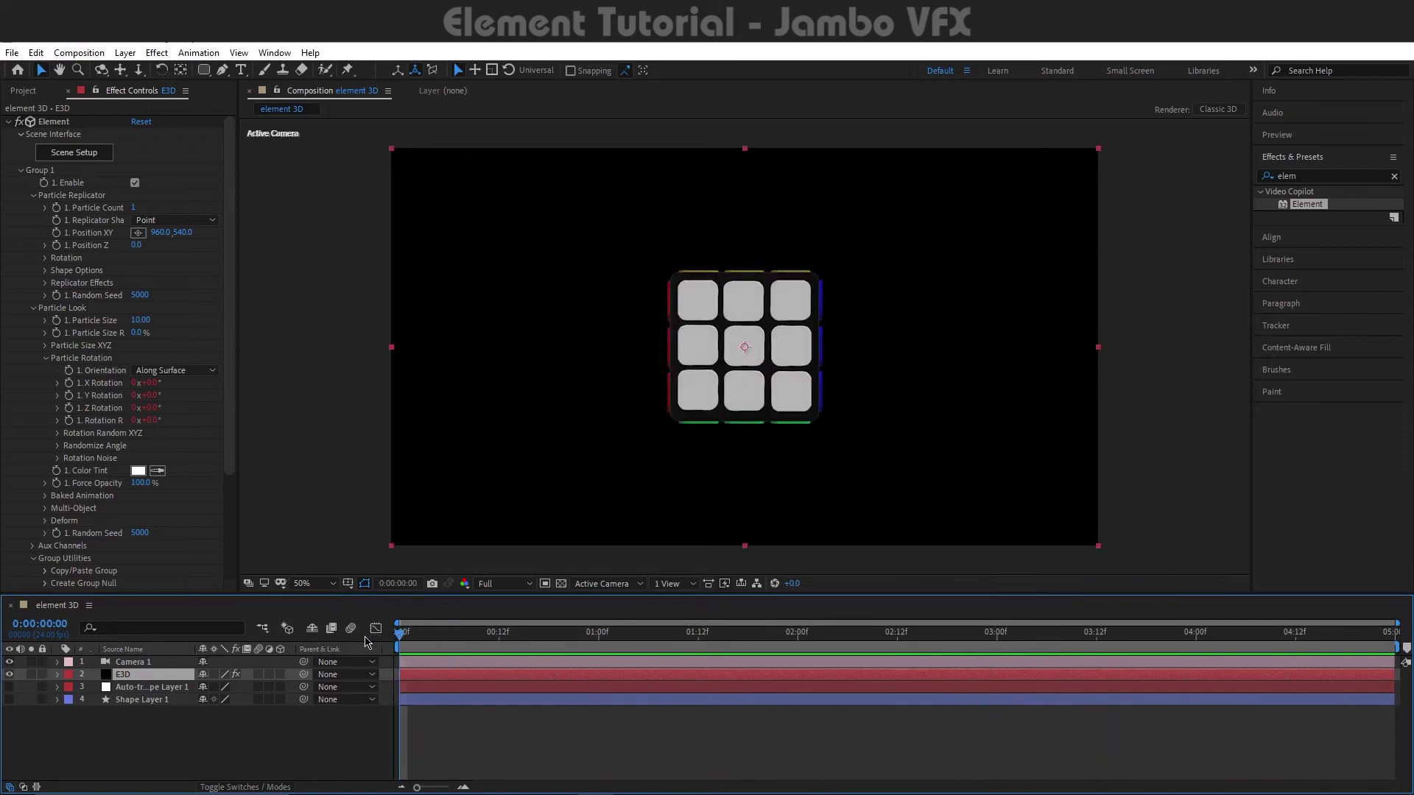
left_click_drag(403, 639, 649, 645)
left_click_drag(1180, 659, 567, 683)
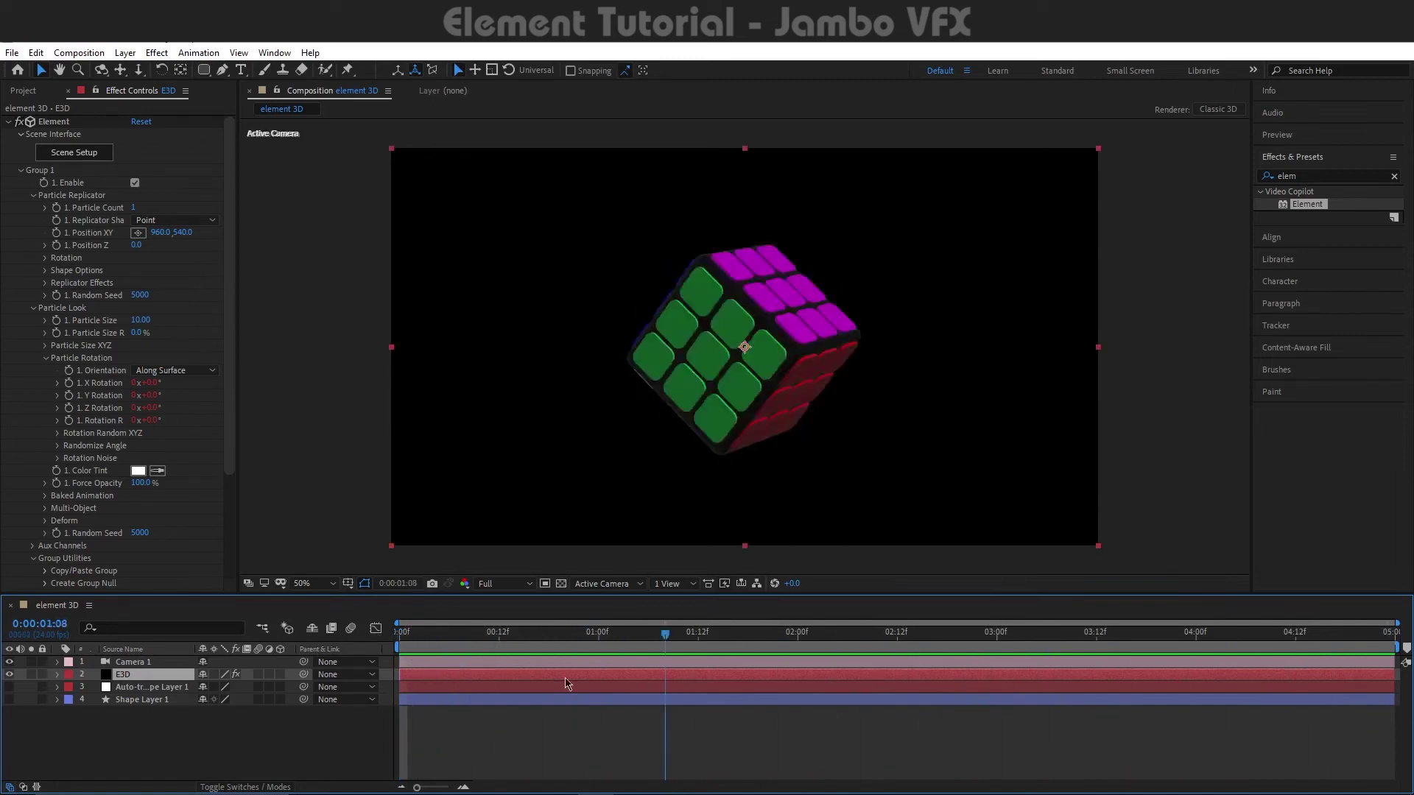
right_click(278, 761)
Add a Point light and move it above the cube toward the comp's top-right.
mouse_move(342, 588)
left_click(535, 649)
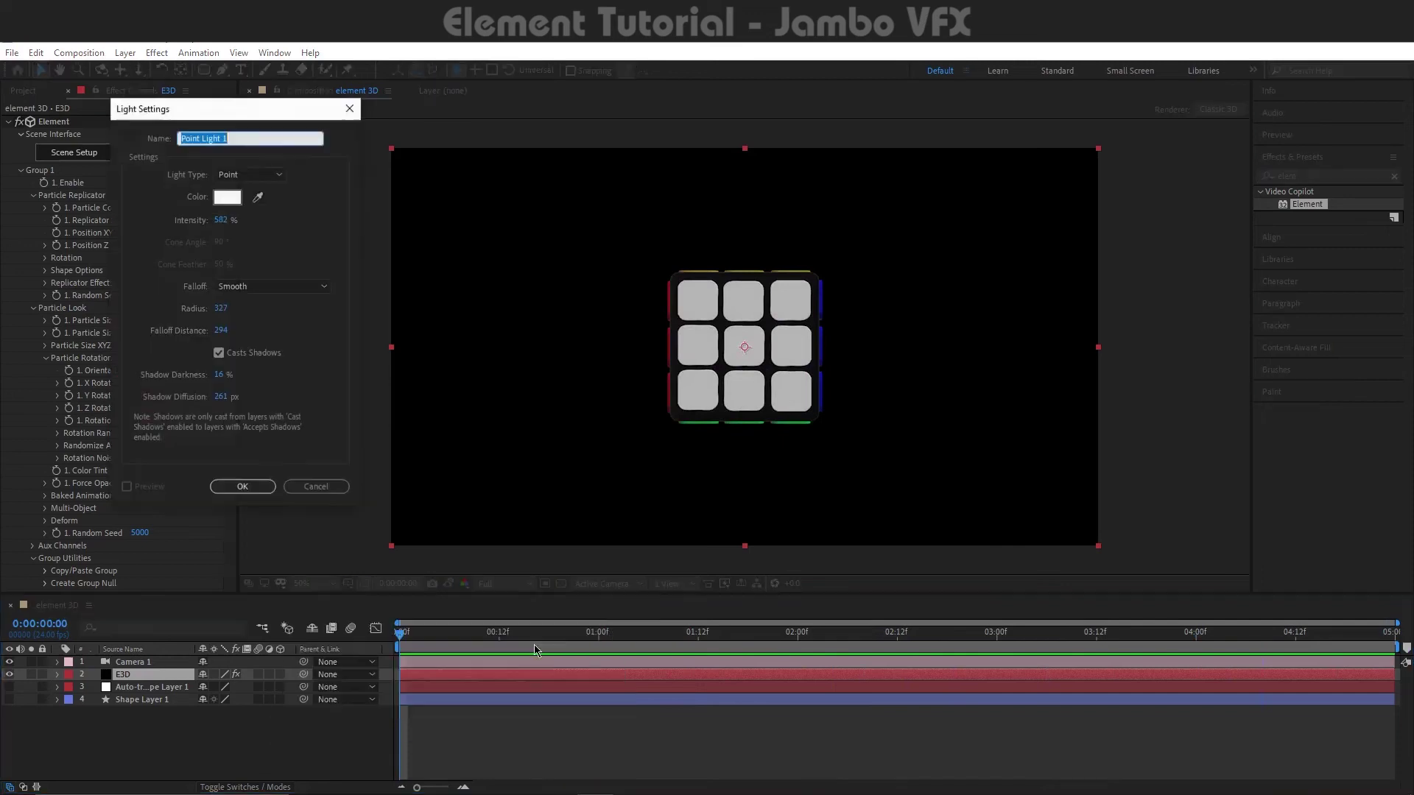
left_click(250, 174)
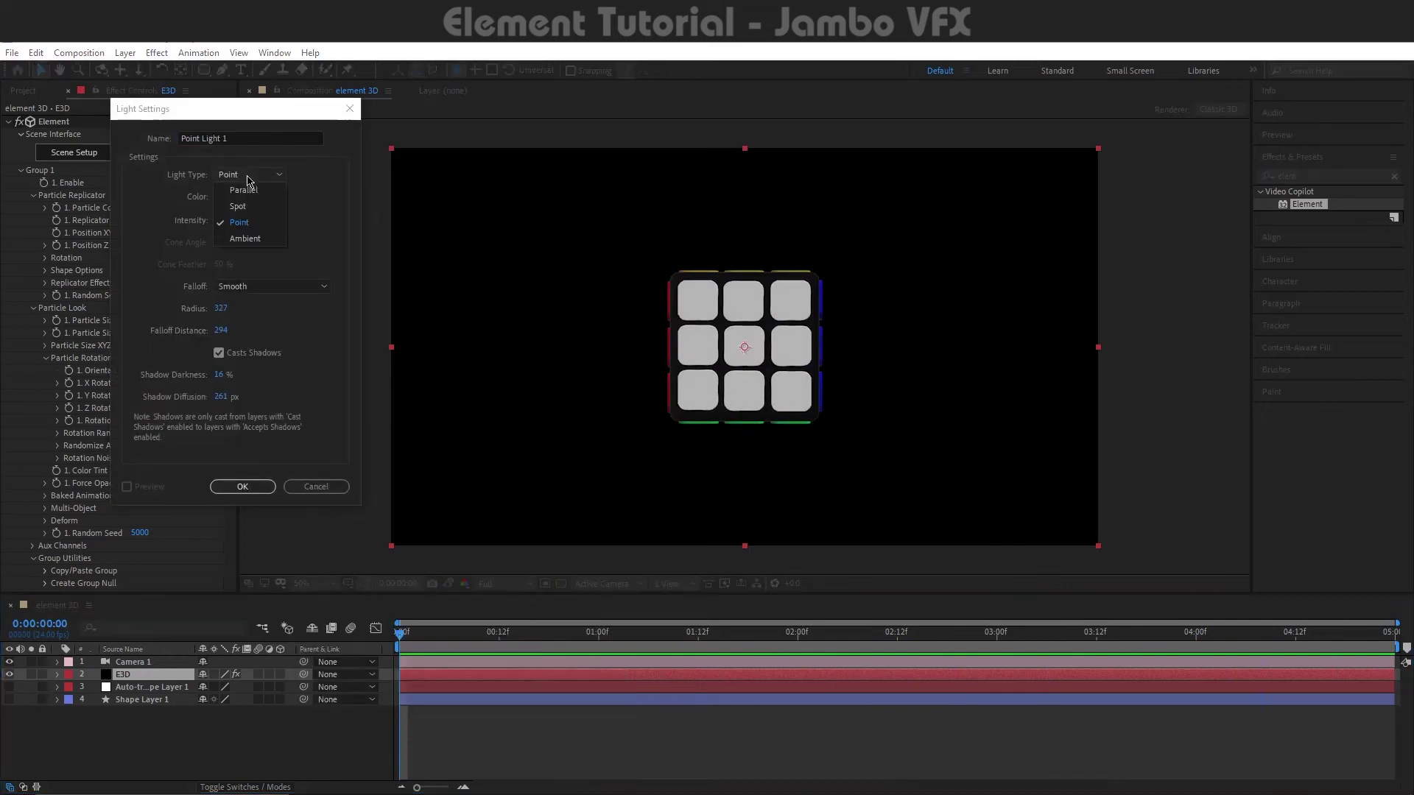
left_click(243, 485)
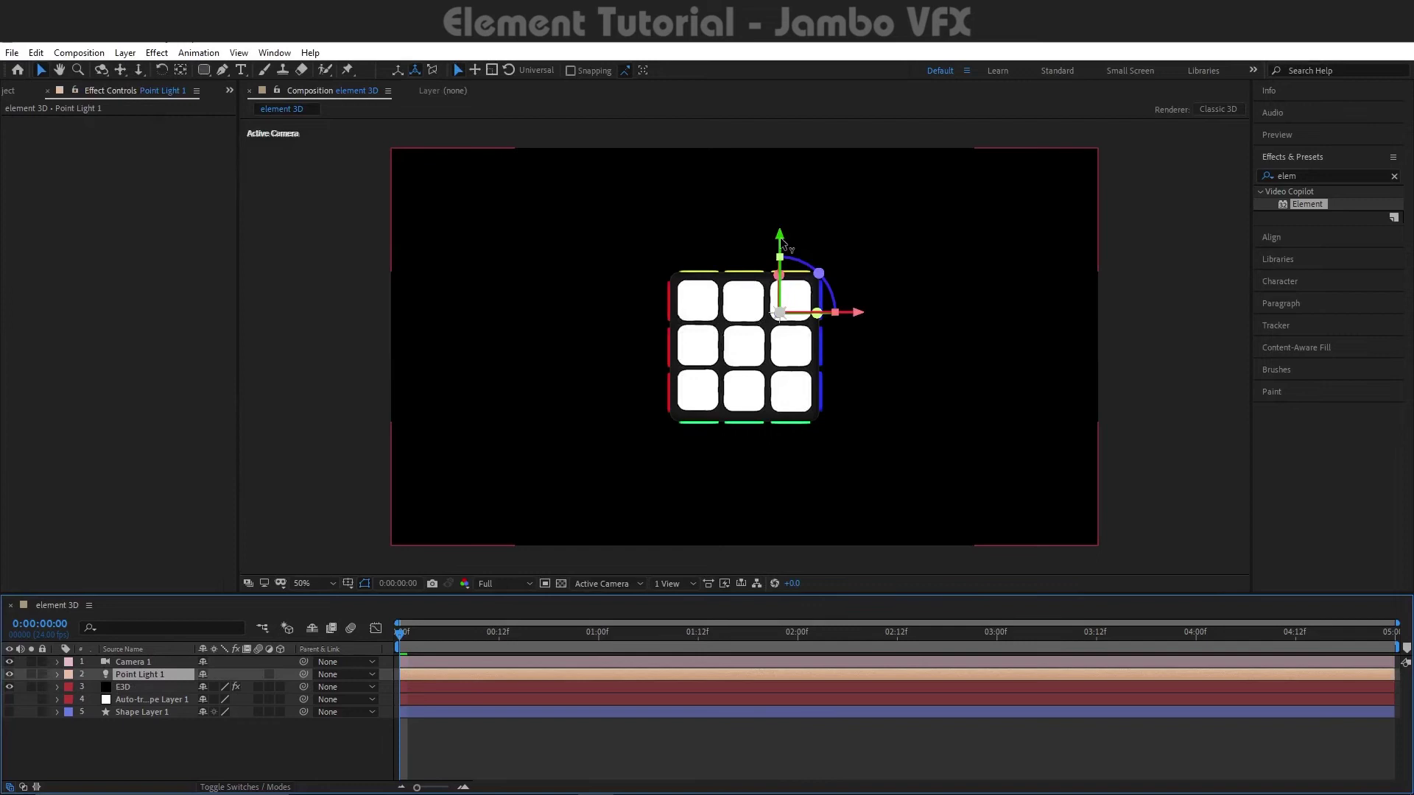
left_click_drag(782, 243, 782, 125)
left_click_drag(858, 189, 1114, 182)
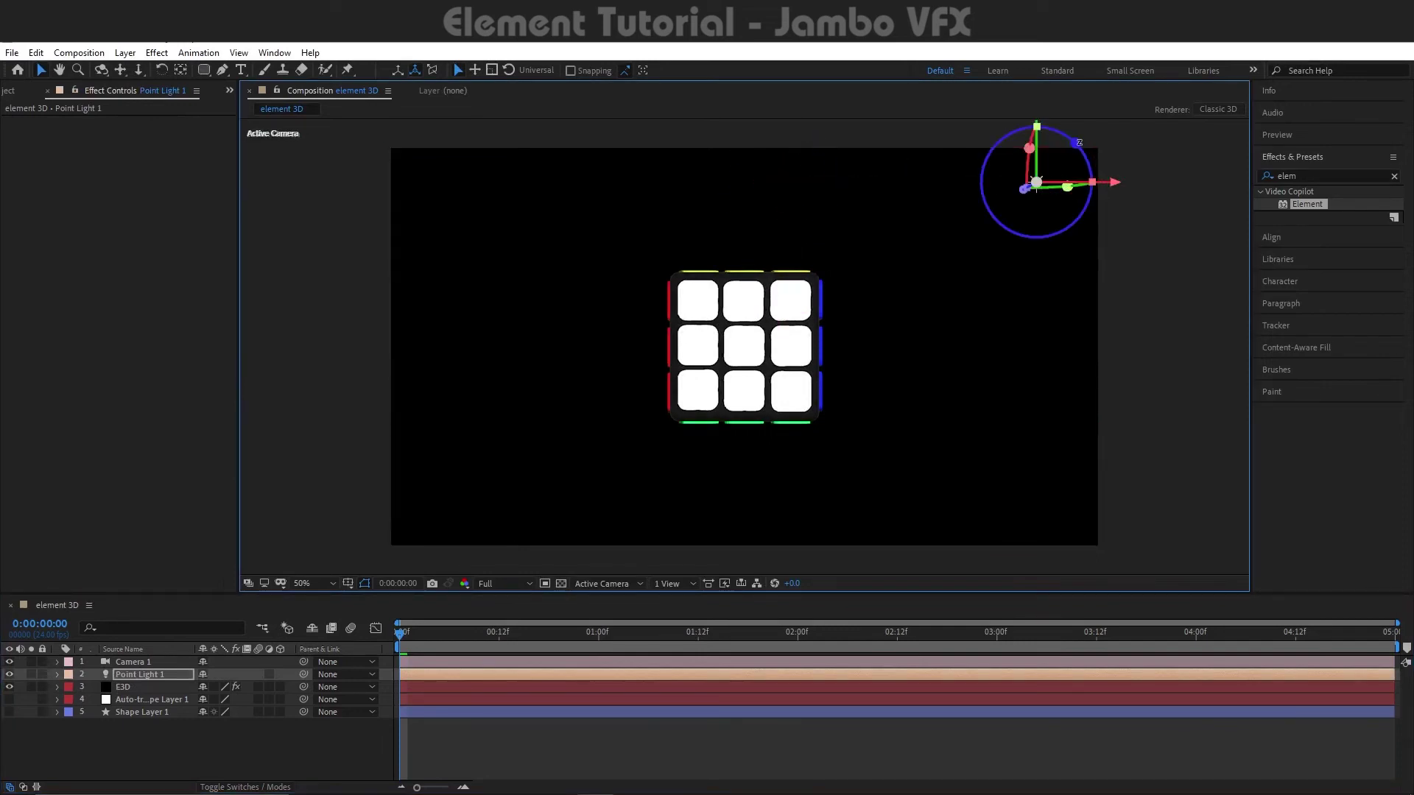
Lower Point Light 1's intensity and preview the cube with the dimmer lighting.
key("space")
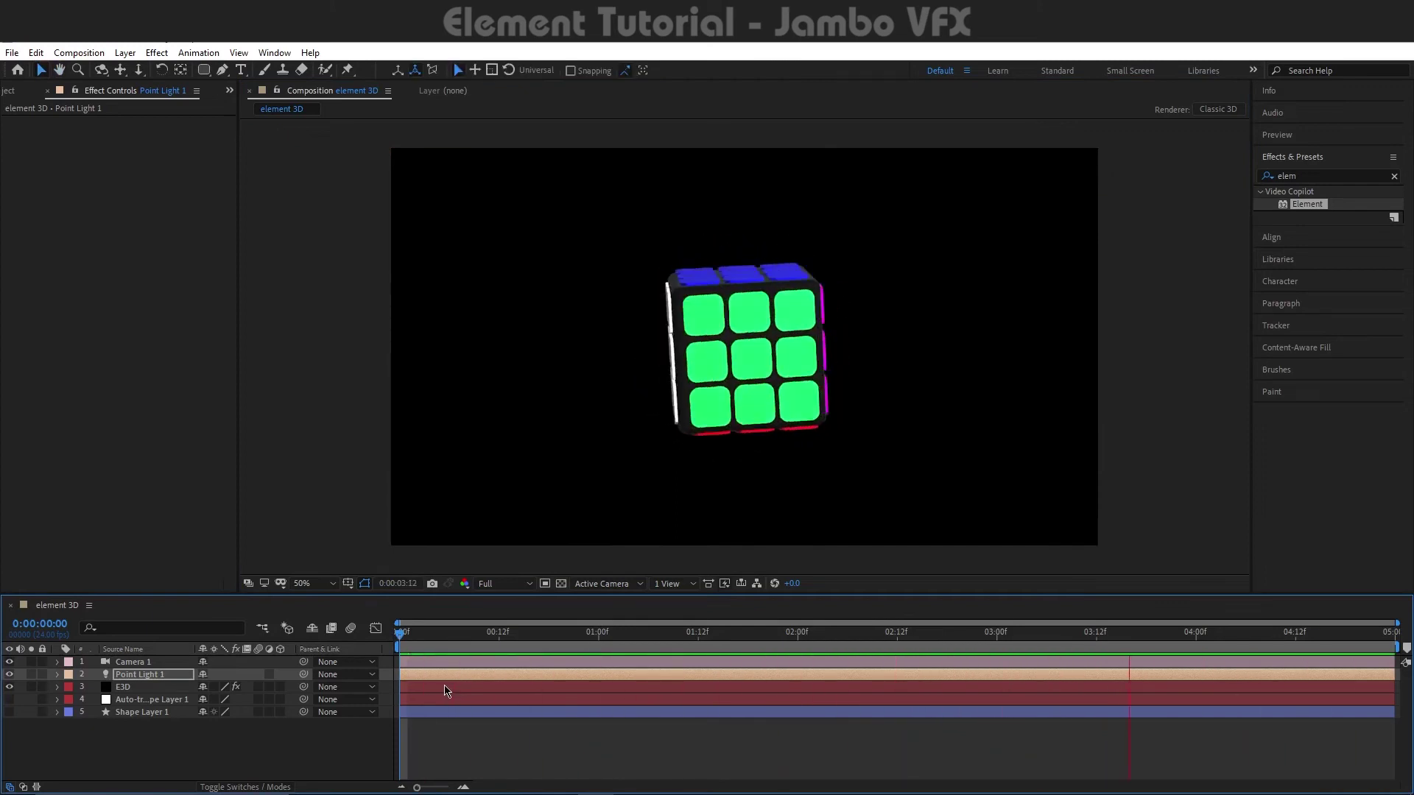
key("space")
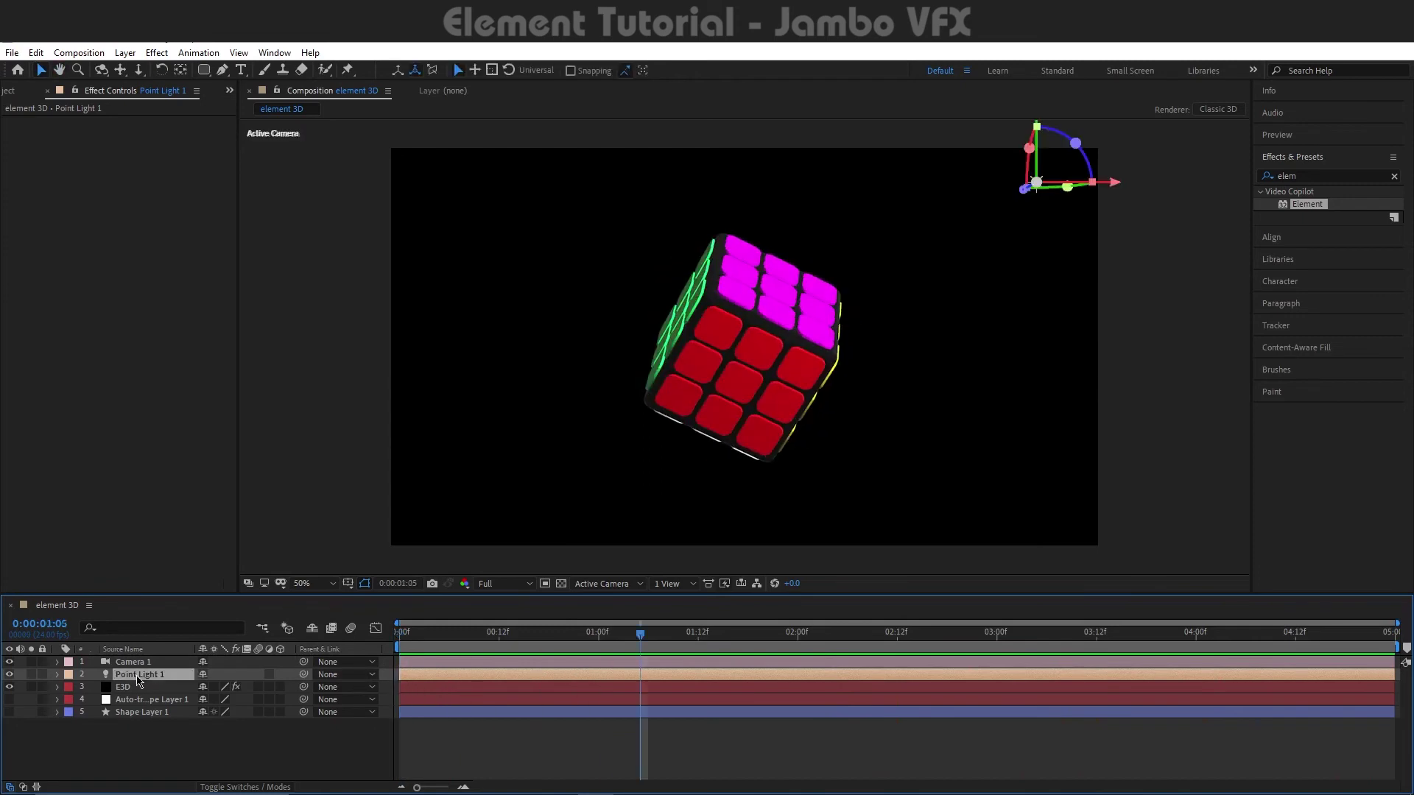
double_click(138, 676)
left_click(221, 221)
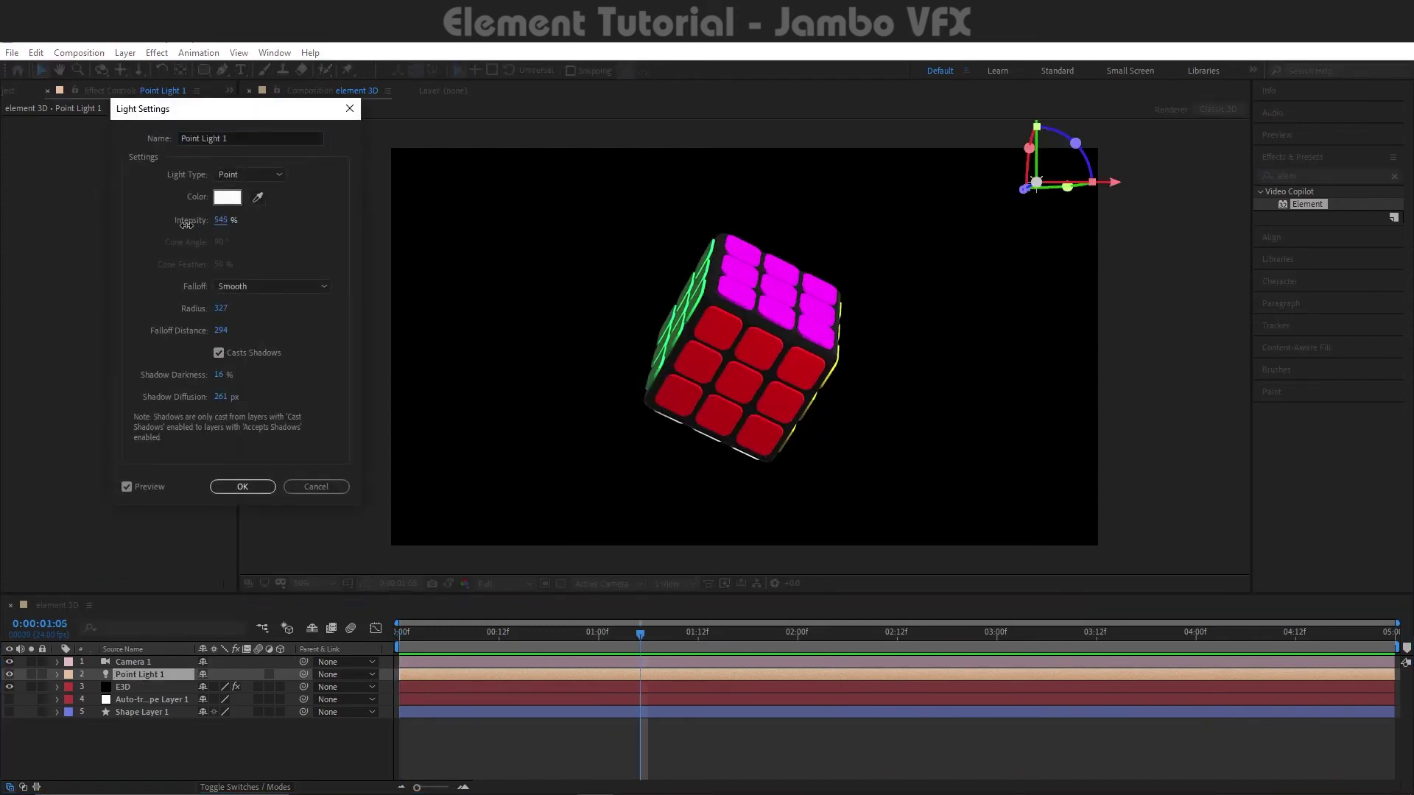
left_click_drag(74, 227, 86, 226)
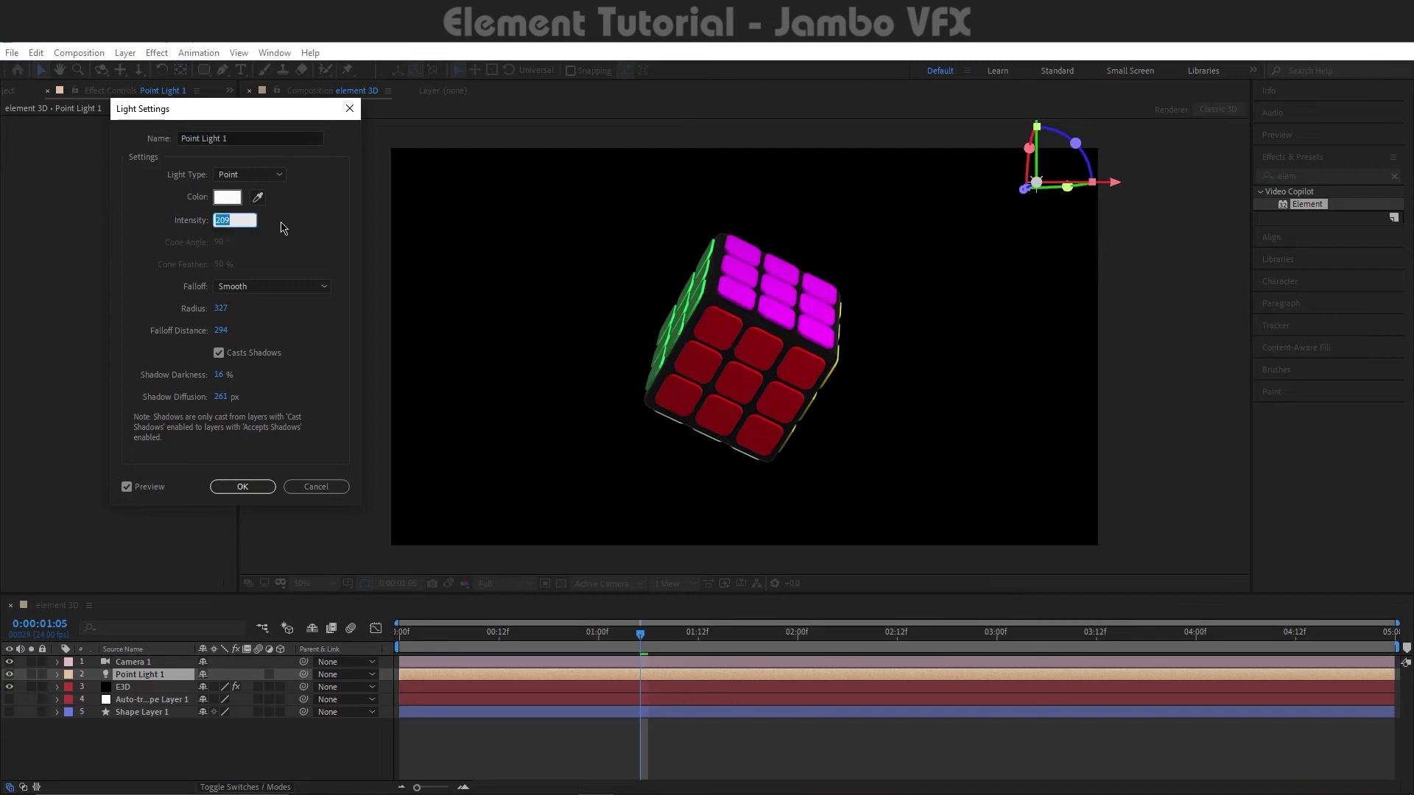
left_click(242, 487)
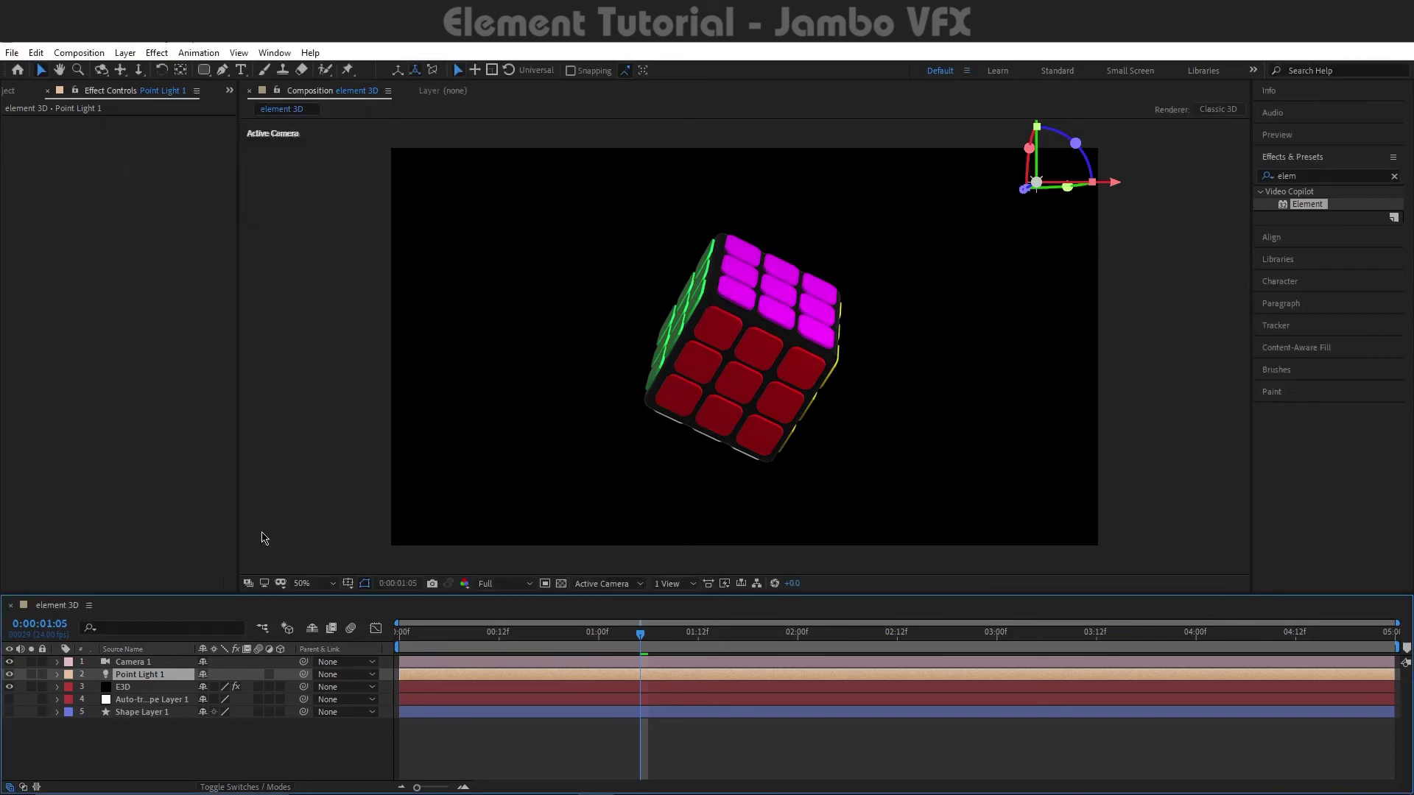
key("space")
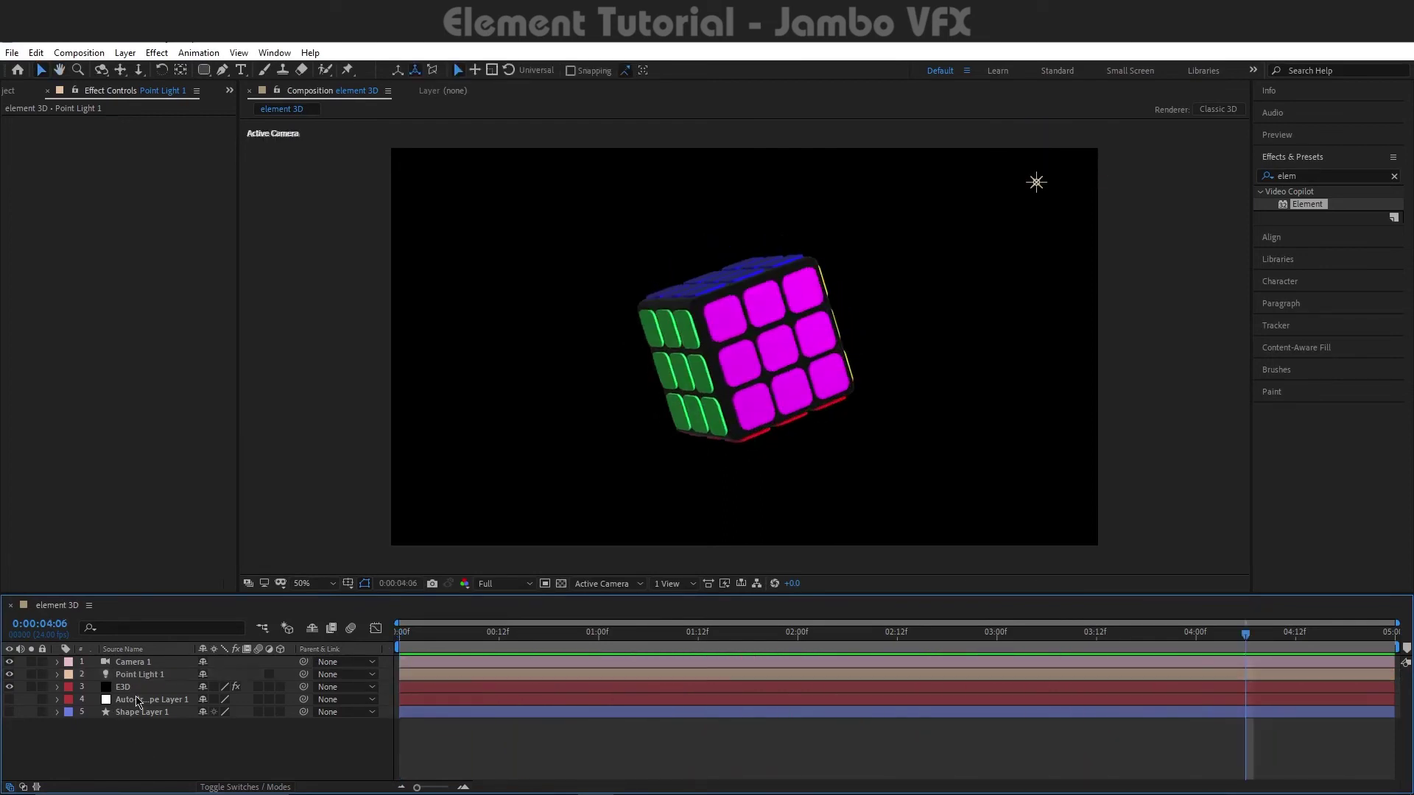
left_click(135, 688)
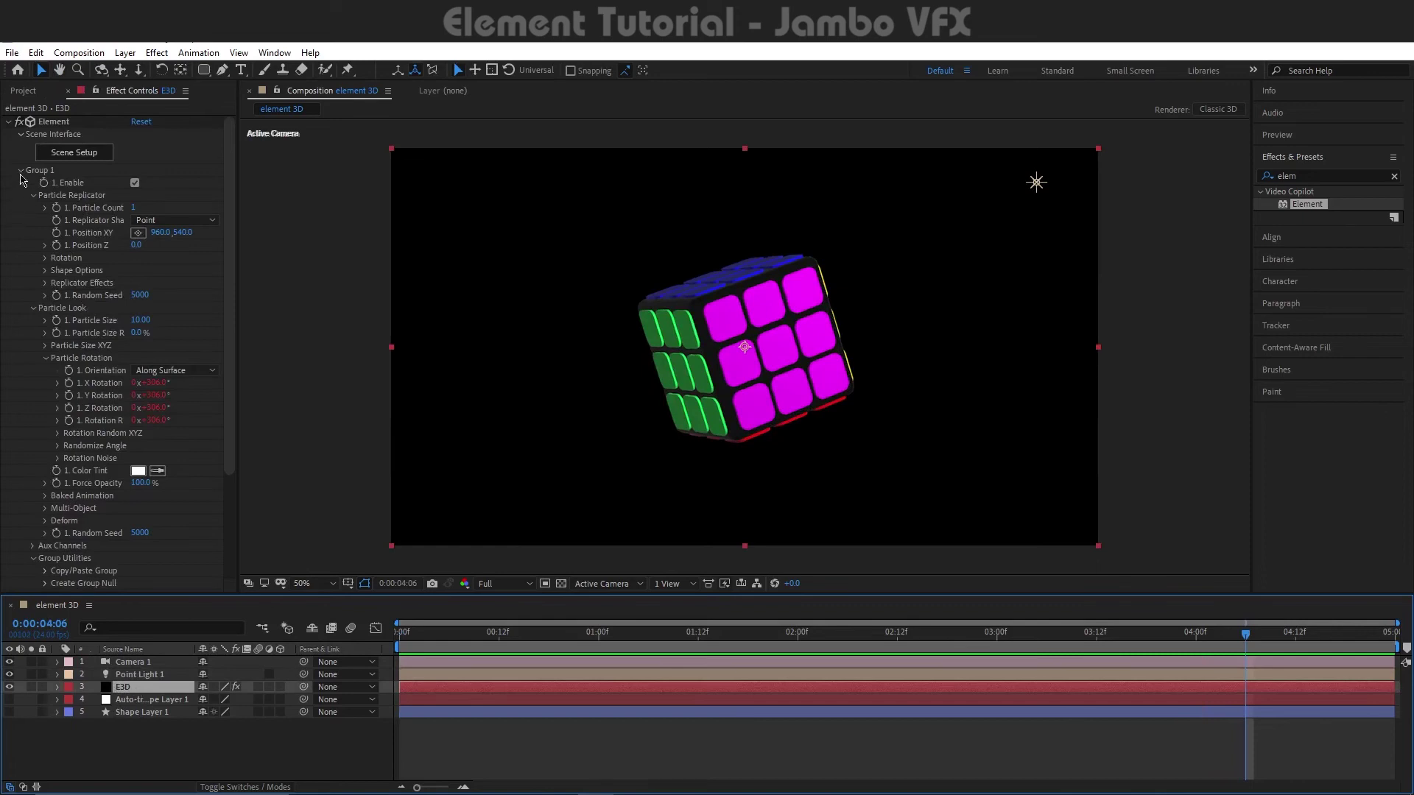
Duplicate the E3D layer with Ctrl+D, name the copy Bg, and open its Scene Setup.
left_click(21, 172)
left_click(149, 689)
key("ctrl+d")
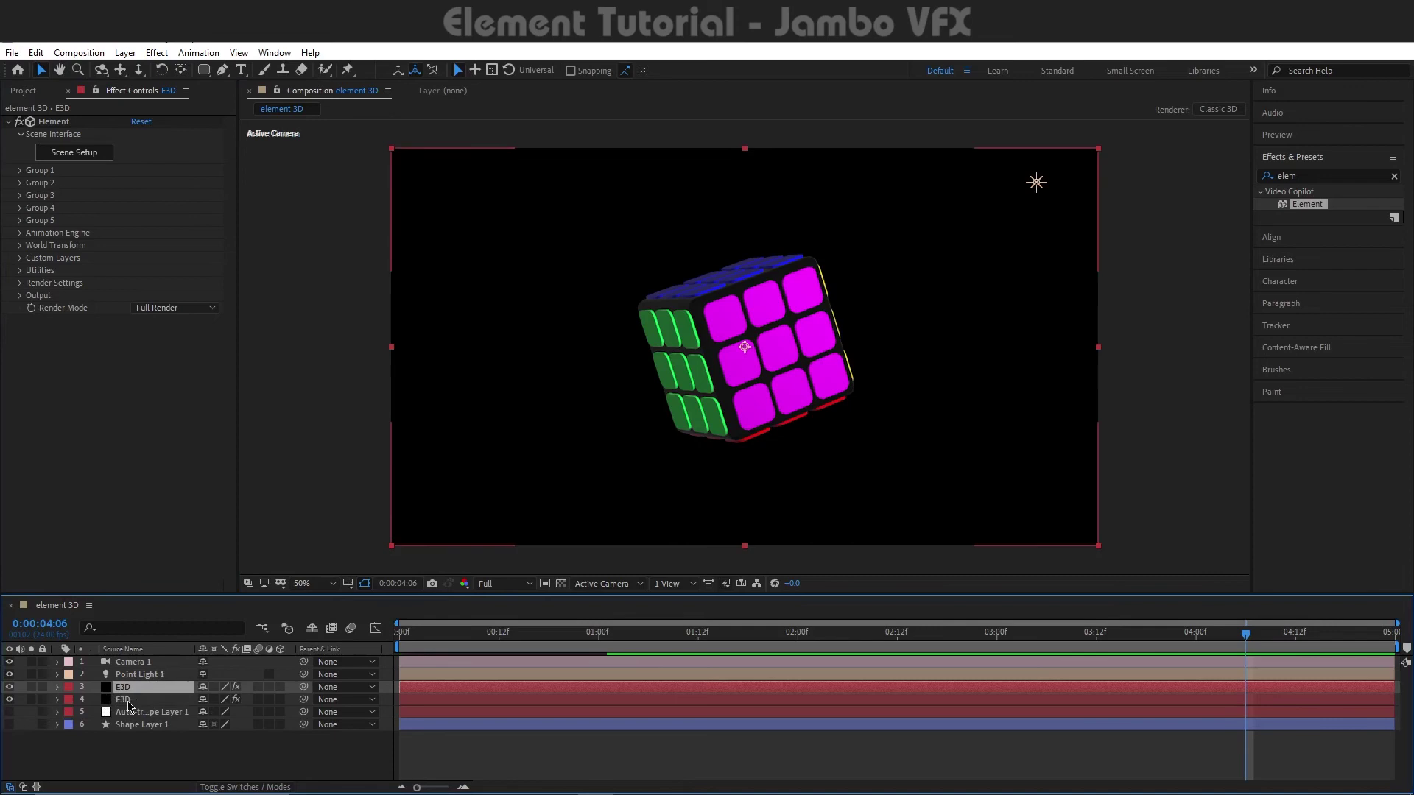
right_click(127, 699)
left_click(147, 698)
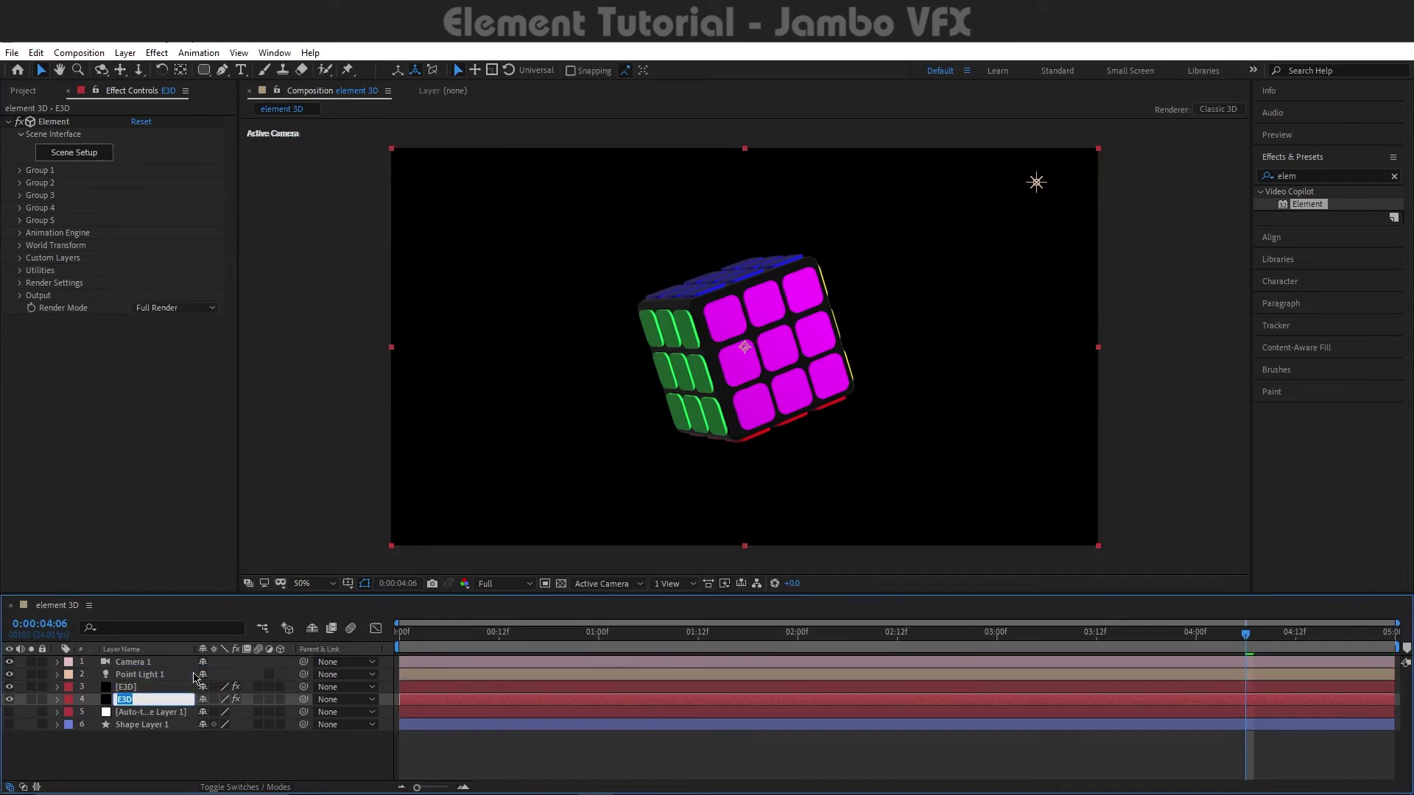
key("Return")
left_click(87, 156)
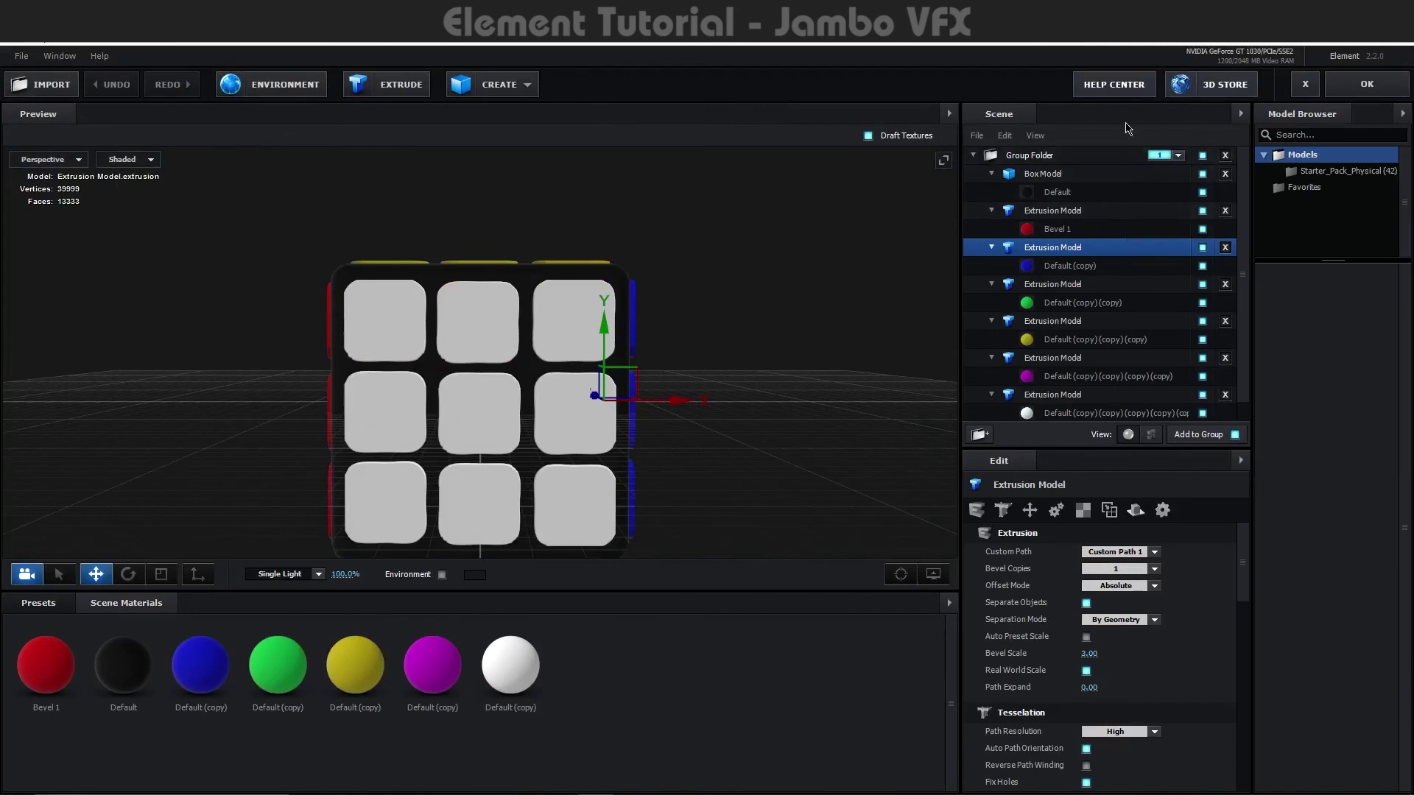
Remove every model from the Bg scene and use the V1 Default_blurred environment, then exit Element.
left_click(1038, 157)
key("Delete")
left_click(285, 84)
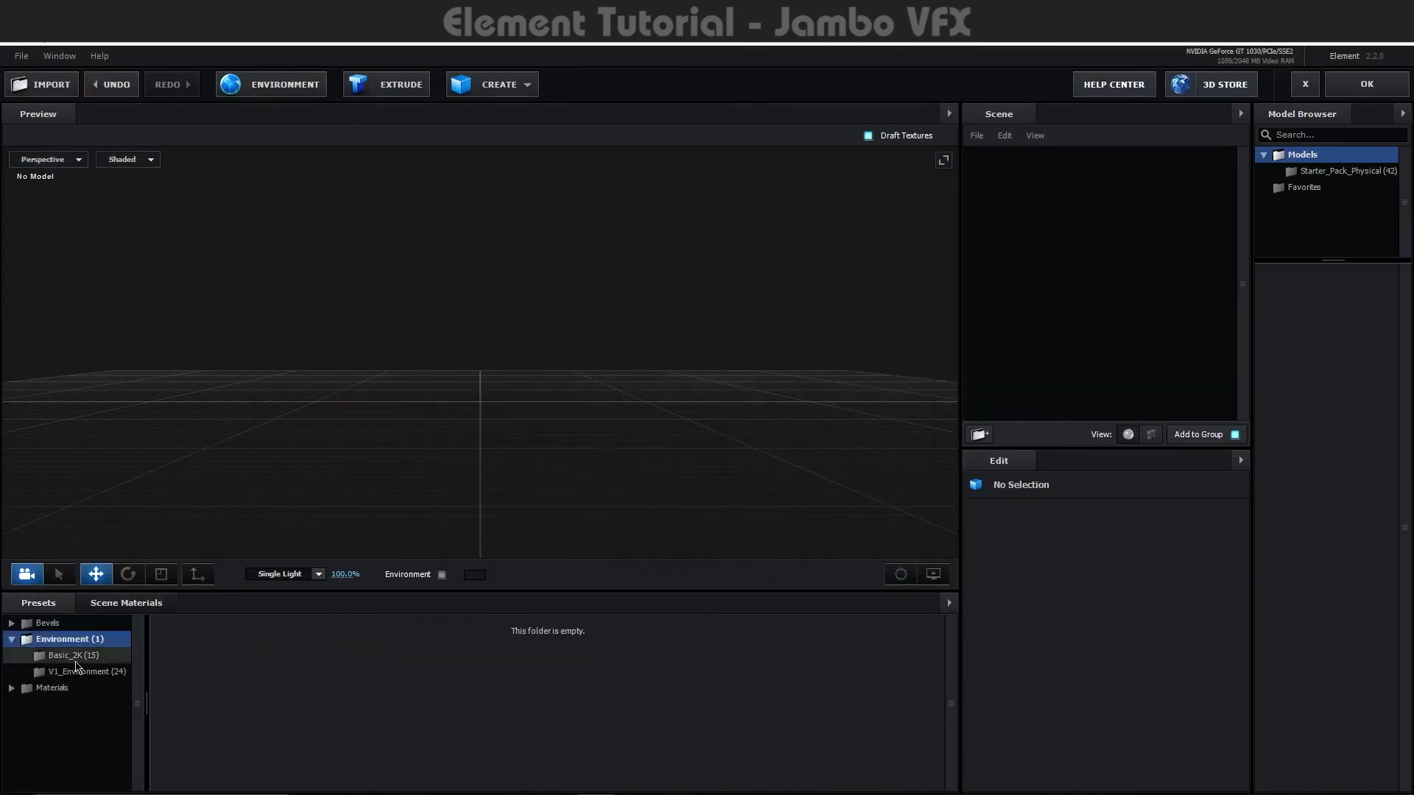
left_click(77, 655)
left_click(88, 672)
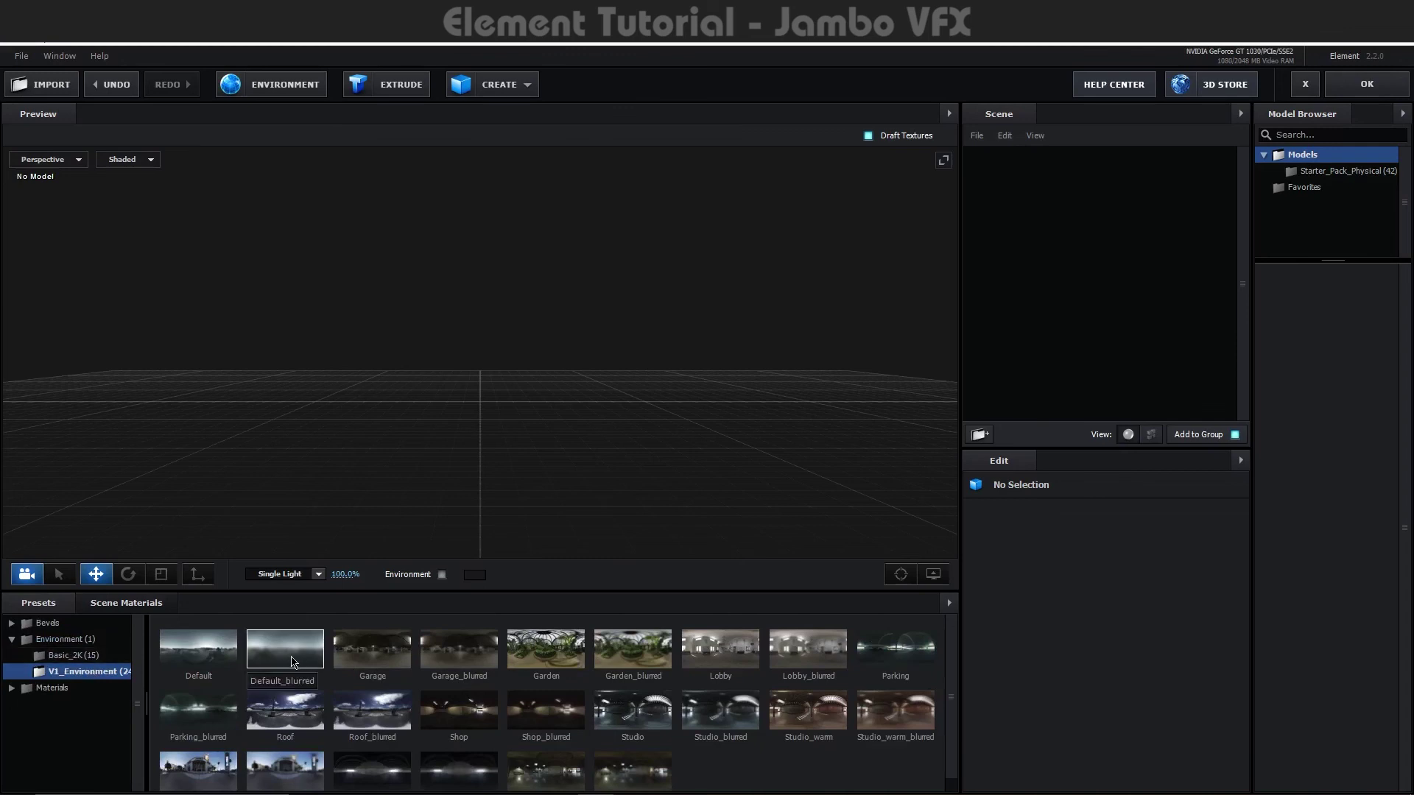
left_click(284, 84)
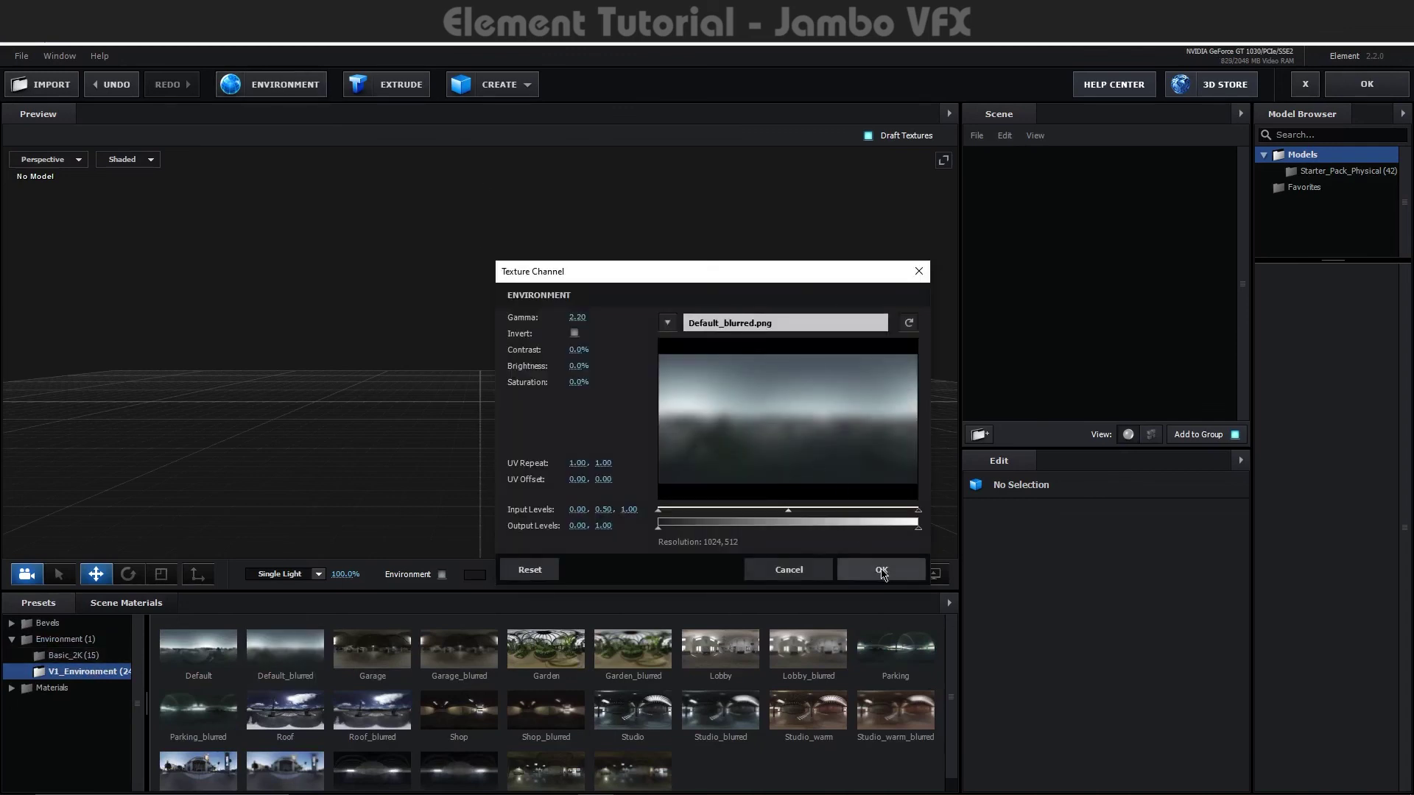
left_click(881, 571)
left_click(1380, 83)
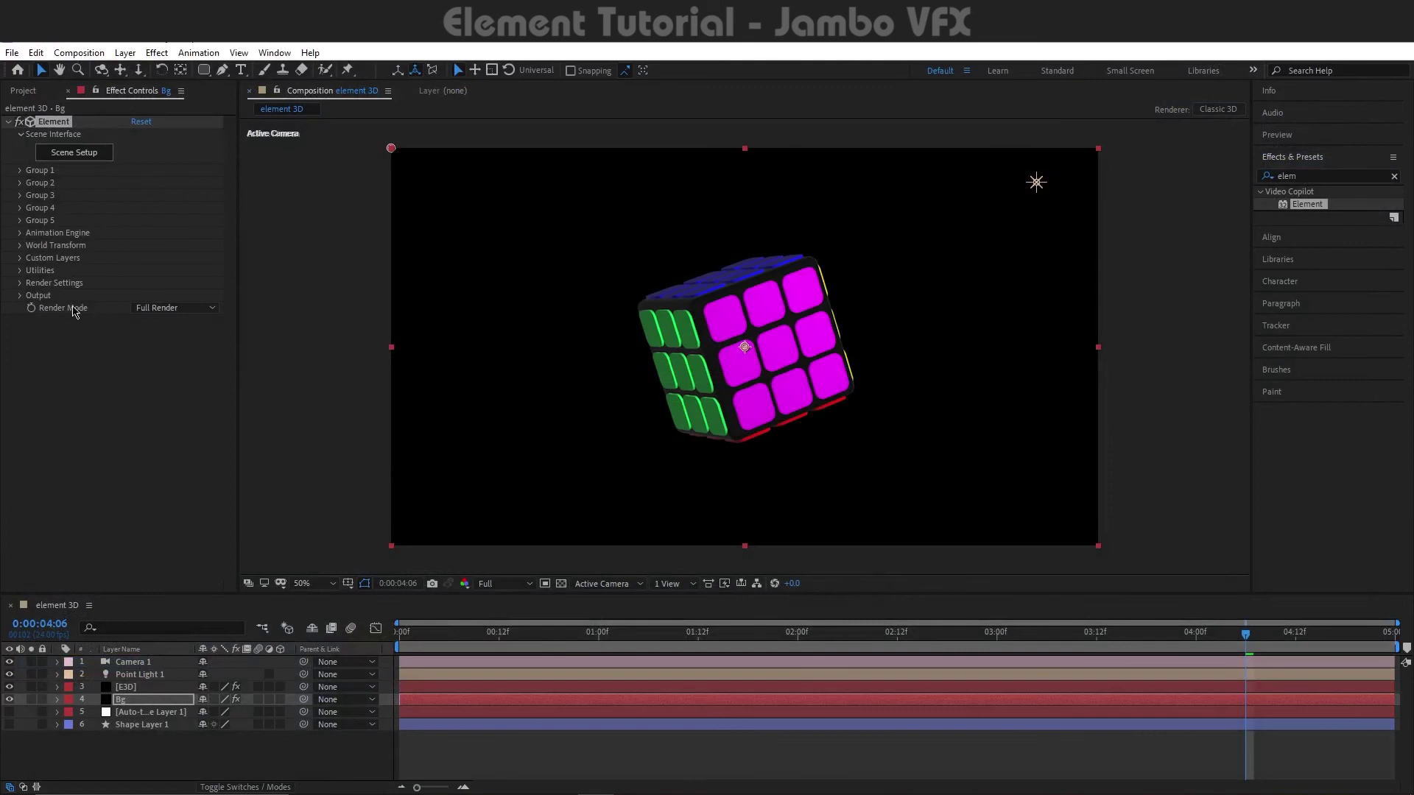
Show the physical environment in the background and rotate it to X 2°, Y 79°, Z 16°.
left_click(21, 283)
left_click(33, 295)
left_click(135, 371)
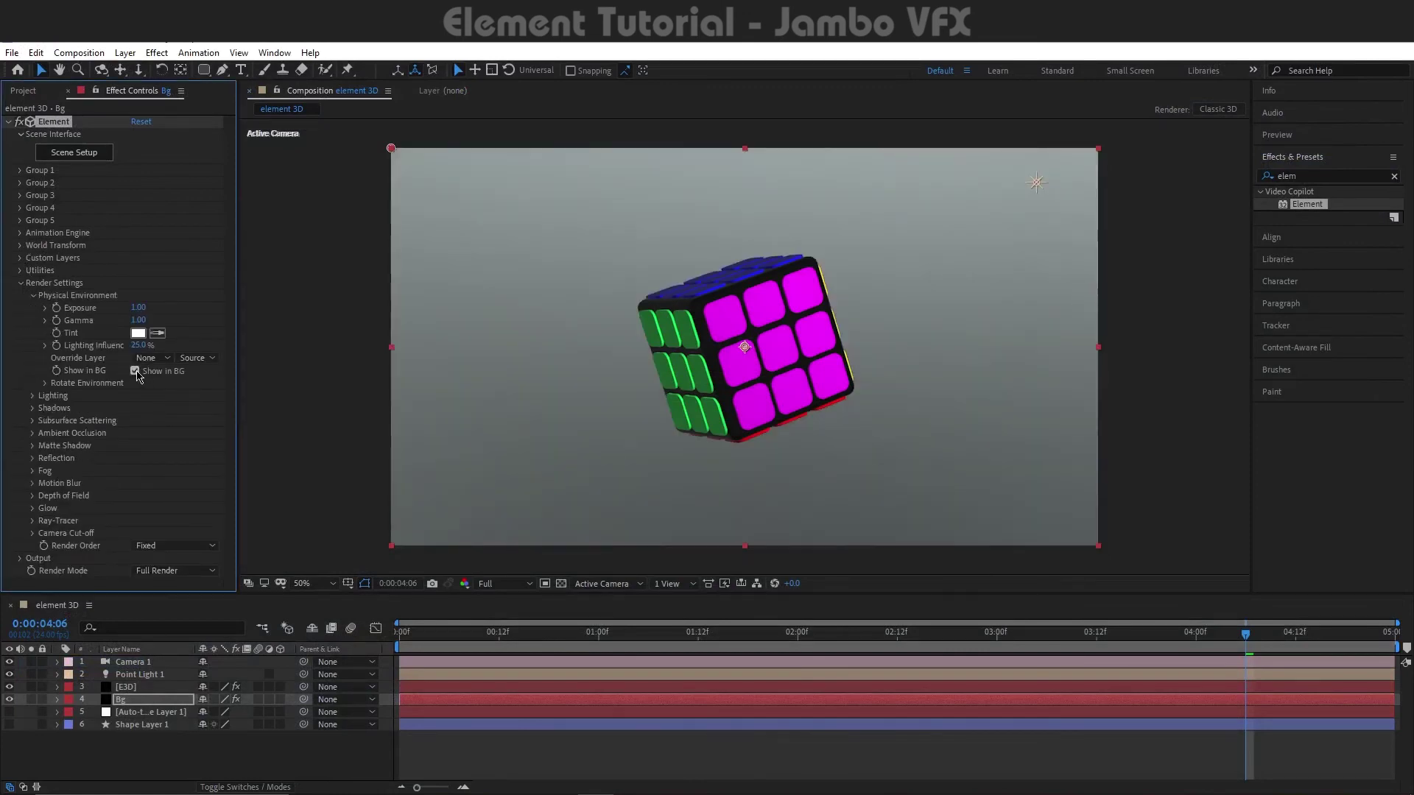
left_click(45, 383)
mouse_move(148, 395)
left_mouse_down()
mouse_move(201, 405)
mouse_move(150, 418)
mouse_move(129, 405)
mouse_move(160, 404)
mouse_move(133, 396)
left_mouse_up()
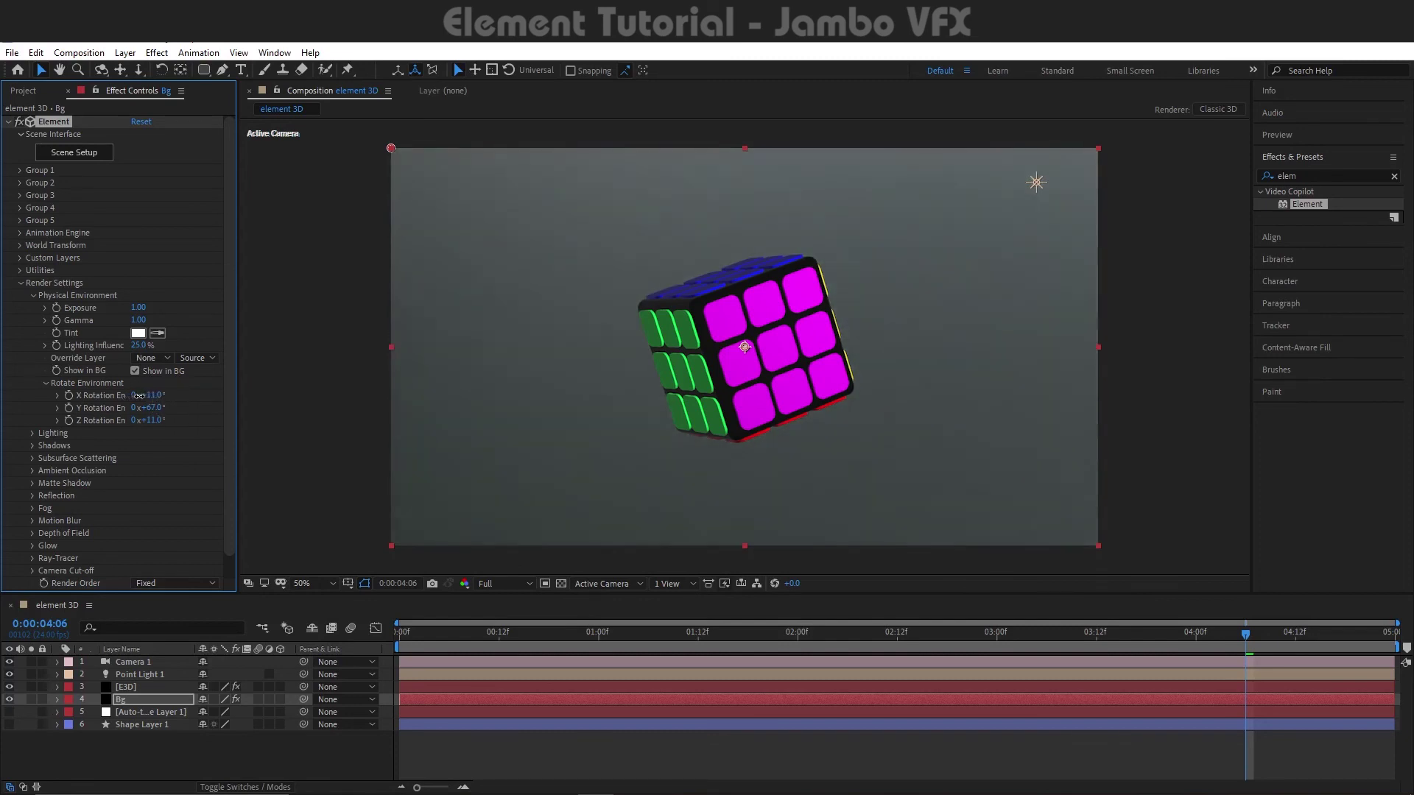
mouse_move(153, 407)
left_mouse_down()
mouse_move(167, 407)
mouse_move(159, 418)
left_mouse_up()
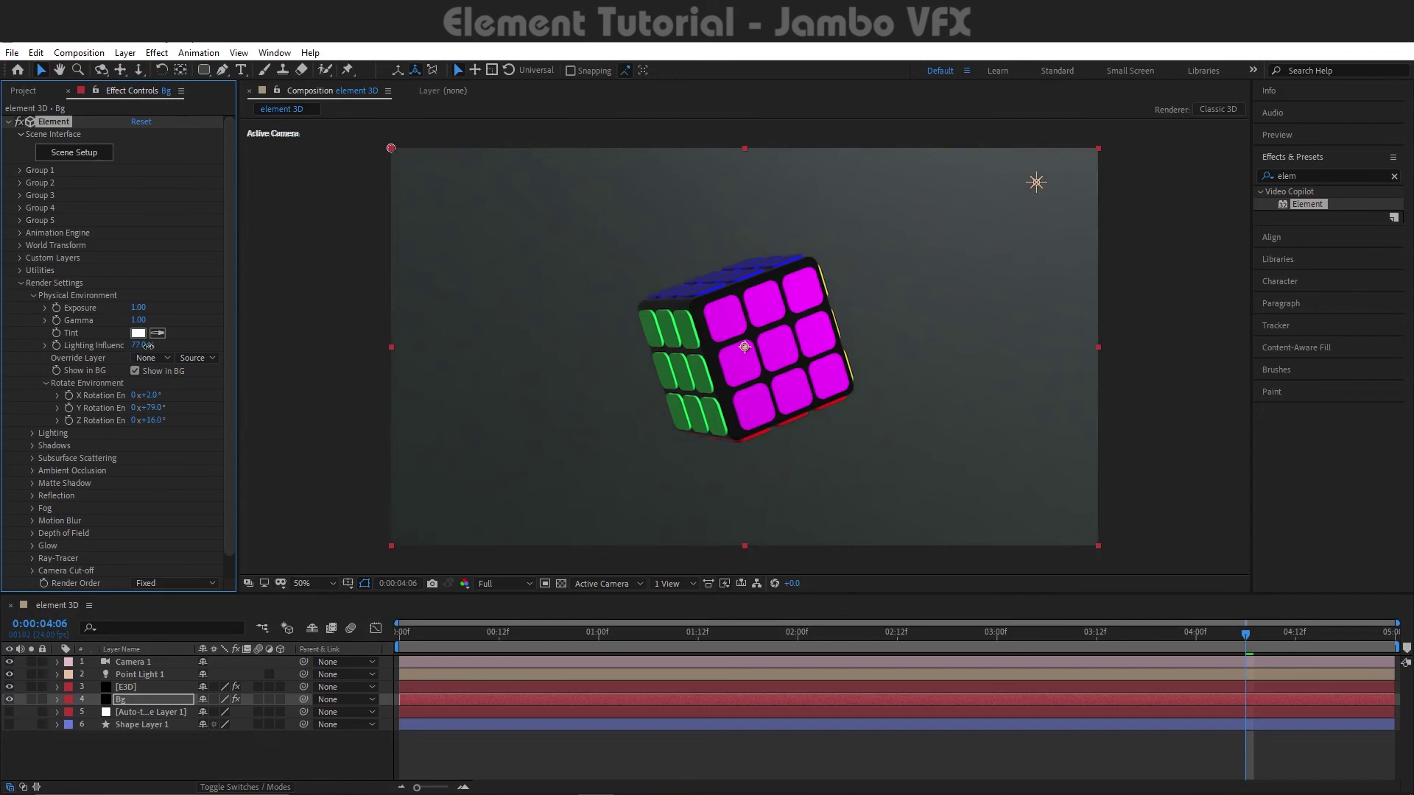
Set the environment's Exposure to 1.55 and Gamma to 0.87, then preview the cube.
mouse_move(137, 321)
left_mouse_down()
mouse_move(114, 320)
mouse_move(177, 305)
left_mouse_up()
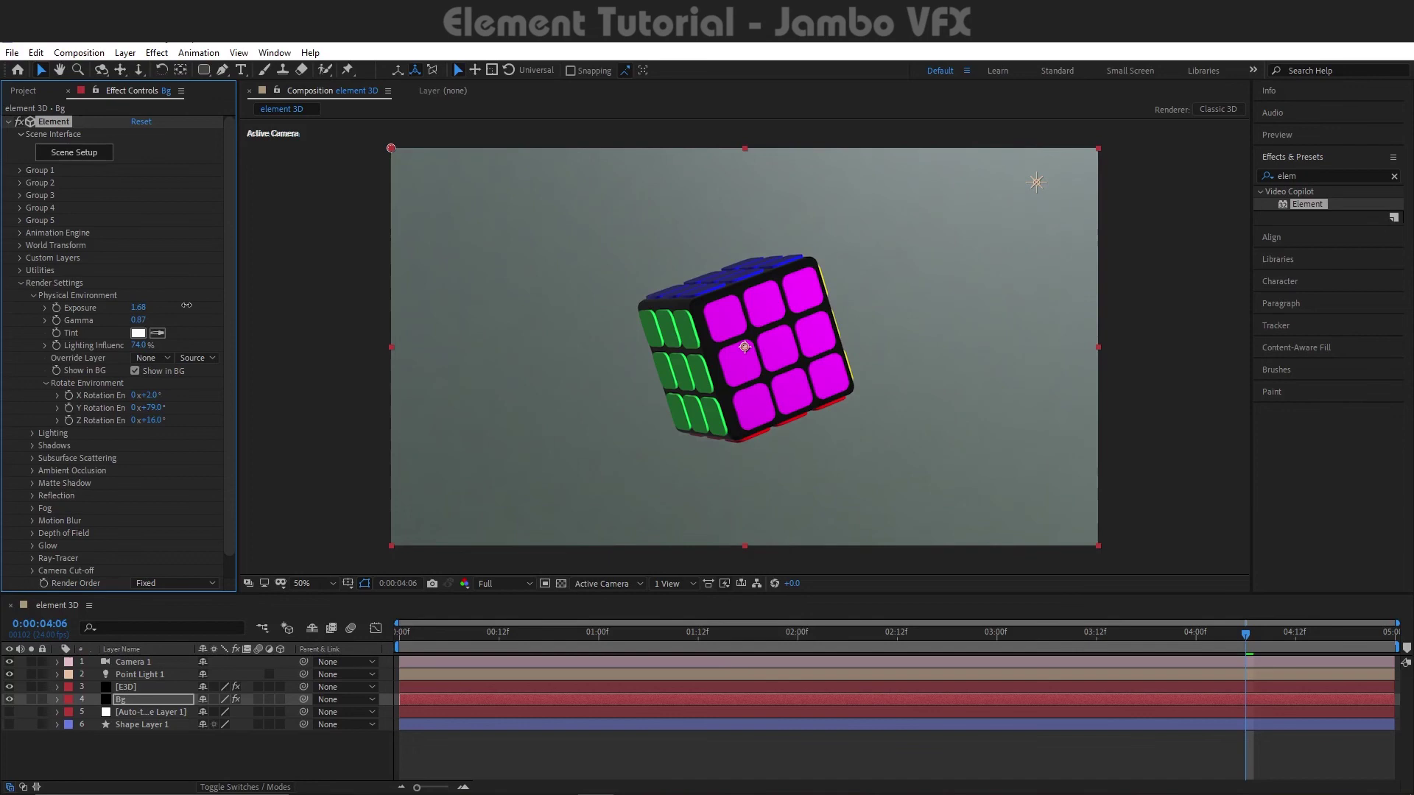
key("space")
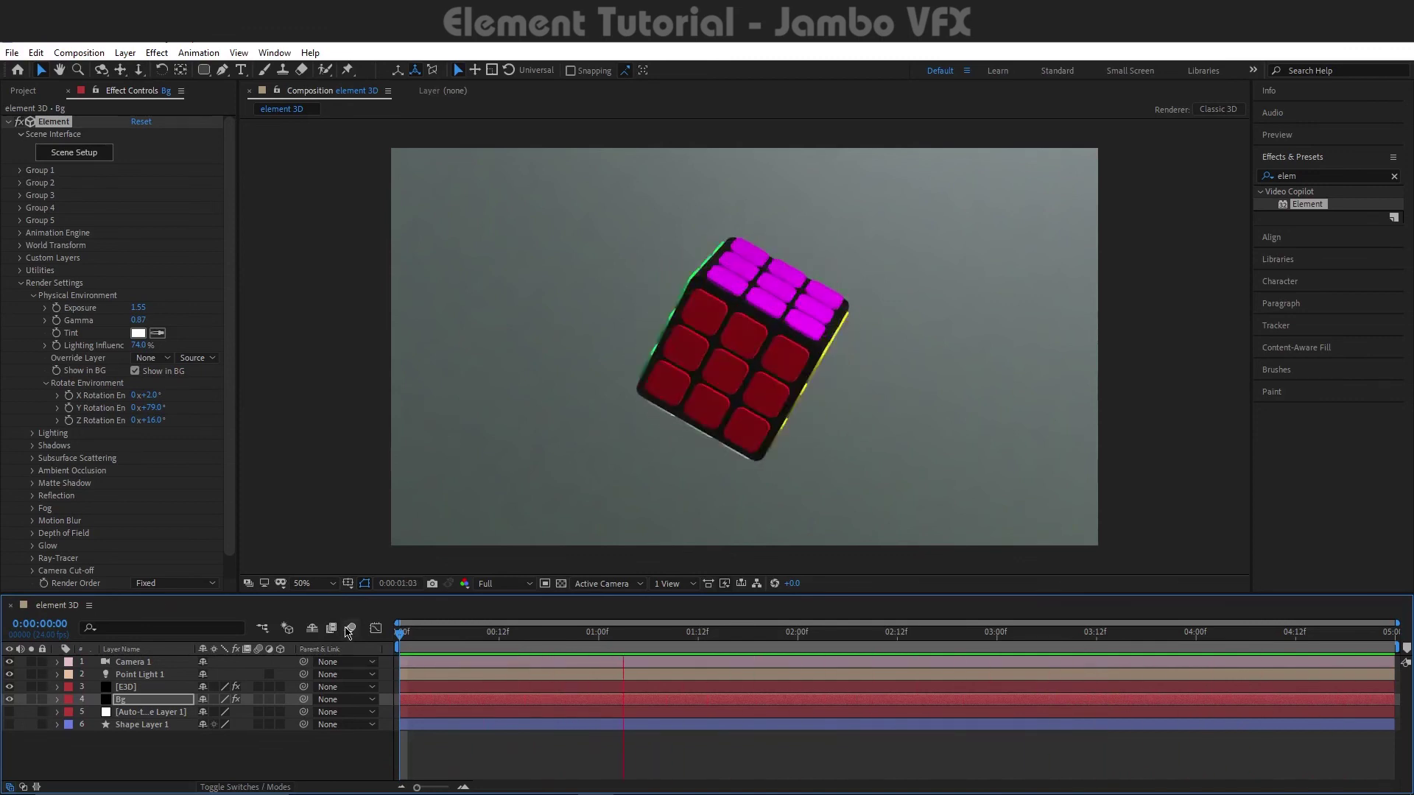
key("space")
Replay the spinning cube from the start in a maximized composition viewer at 100%.
left_click(401, 653)
key("space")
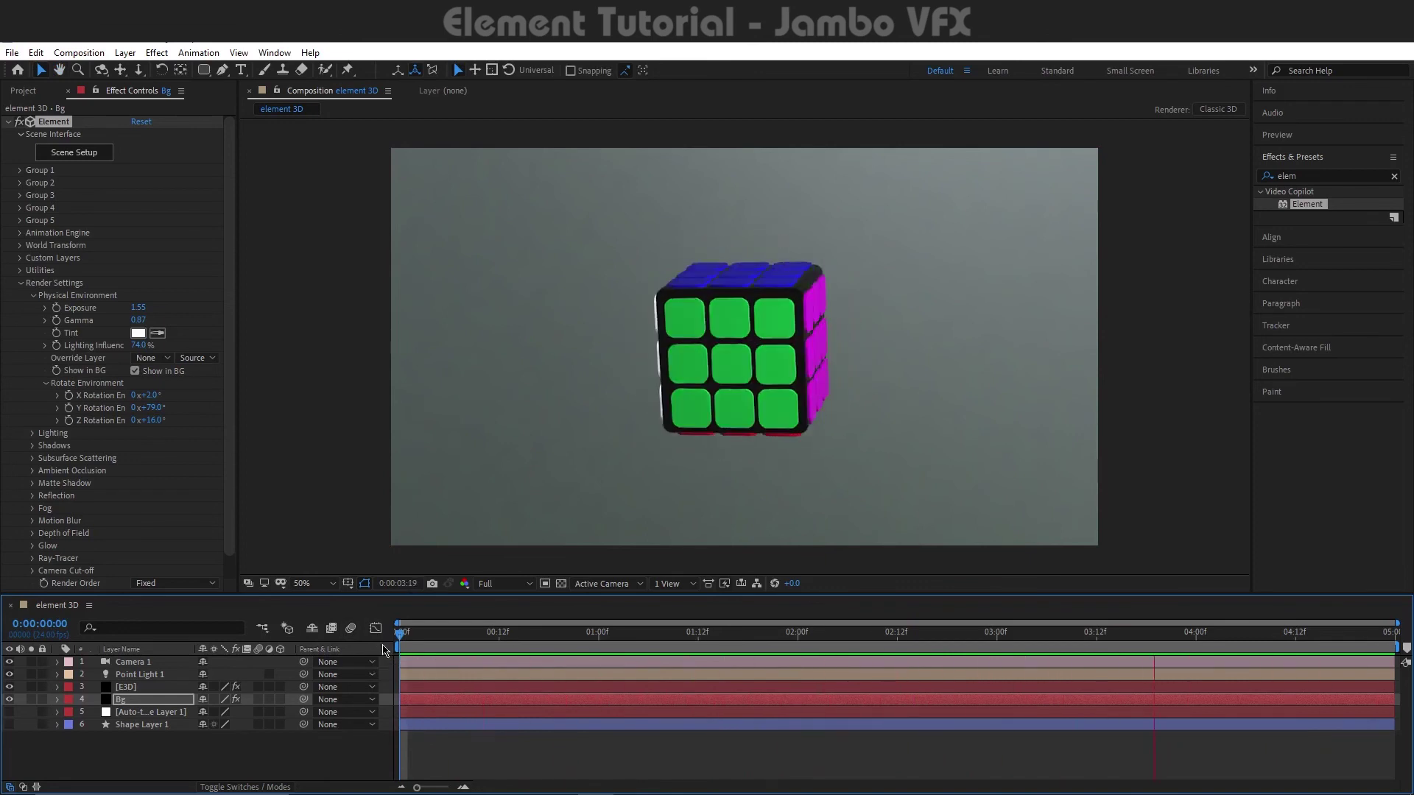
key("space")
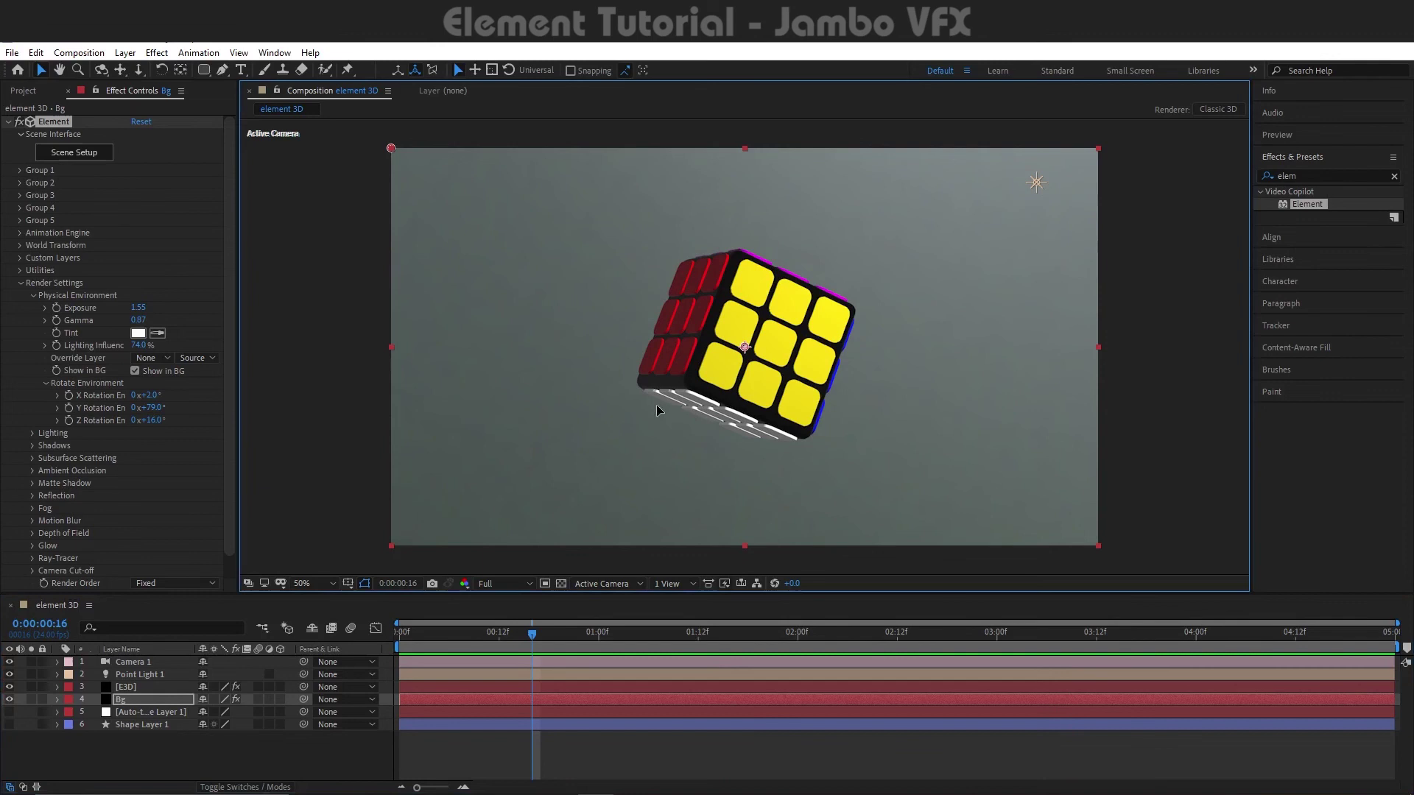
key("grave")
key("slash")
key("space")
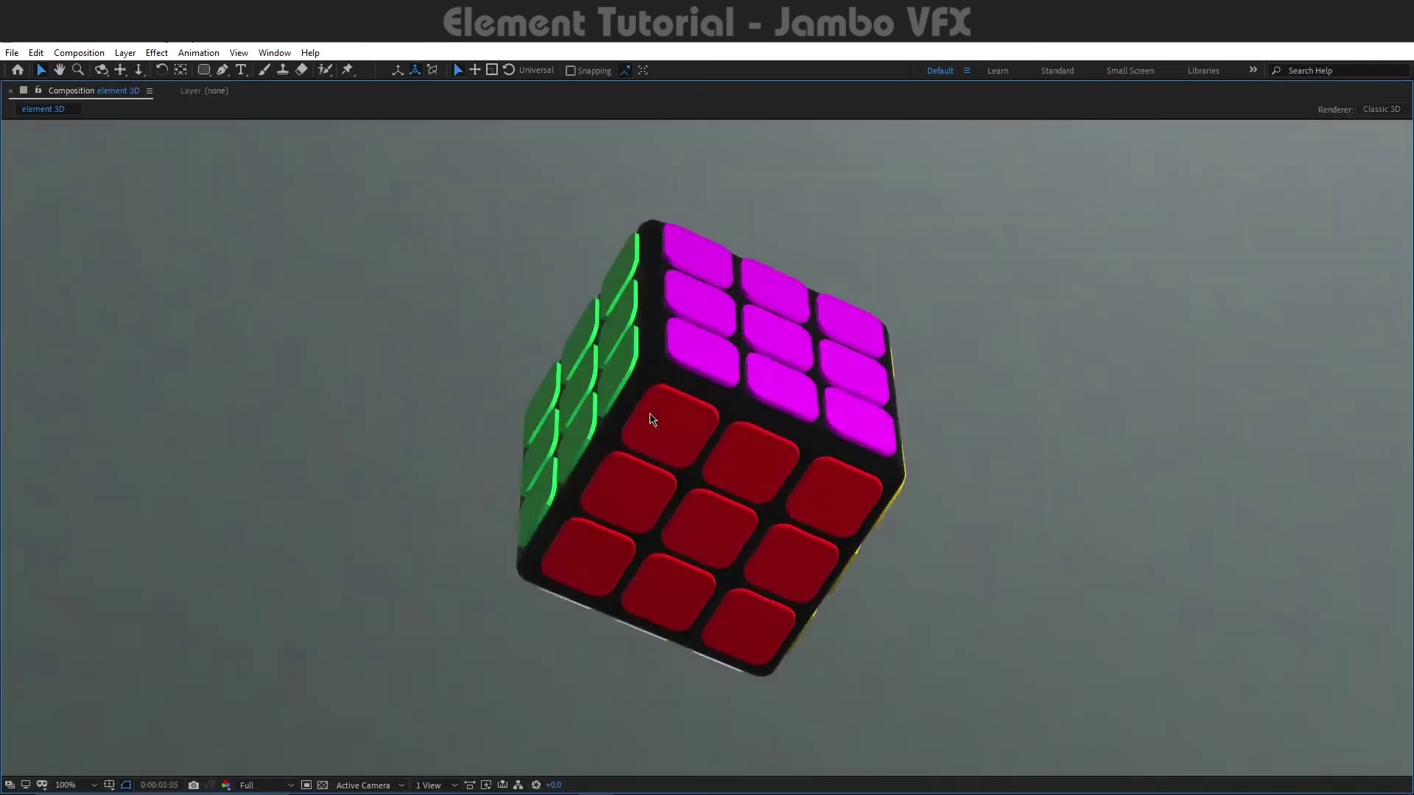